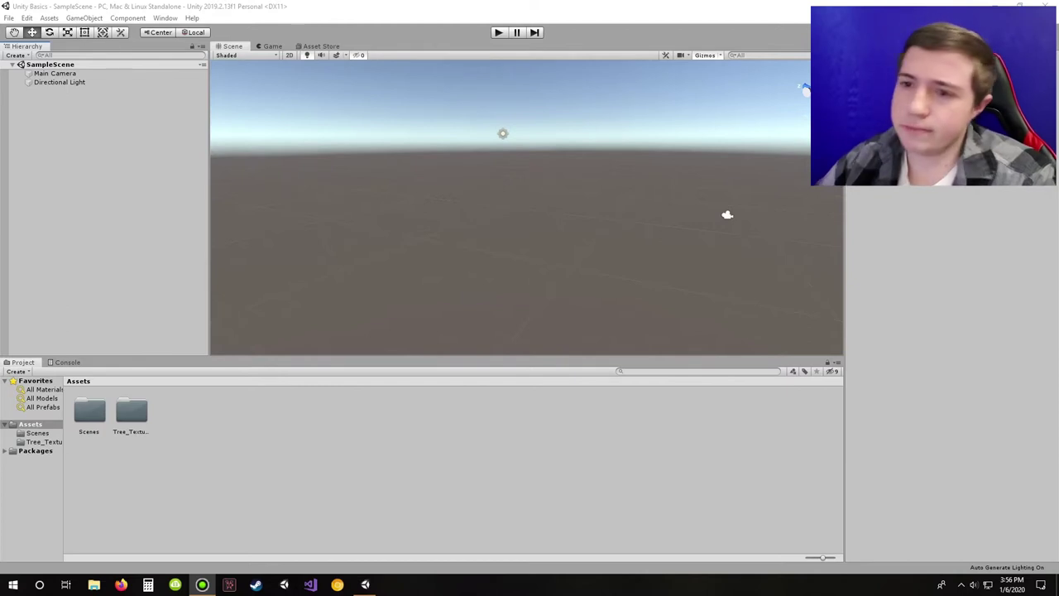
Step: Examine the sample scene from different distances and angles around the camera and the light
scroll(527, 207, "down", 3)
scroll(527, 207, "up", 5)
scroll(527, 207, "down", 3)
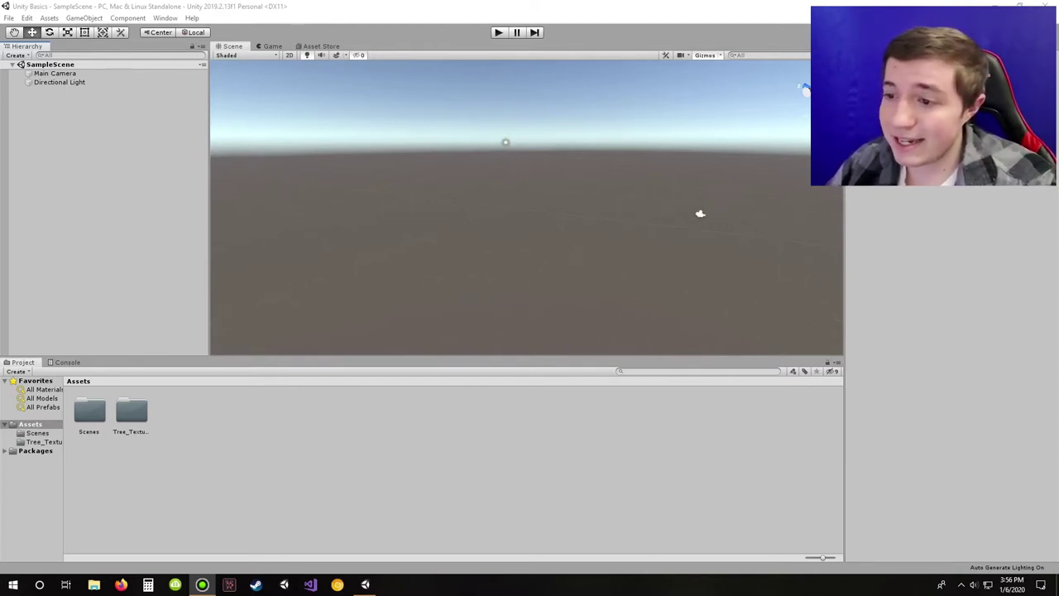
middle_click_drag(527, 207, 494, 241)
right_click_drag(497, 207, 447, 232)
scroll(527, 207, "down", 2)
middle_click_drag(544, 191, 468, 232)
left_click_drag(606, 275, 586, 167, "alt")
left_click(713, 318)
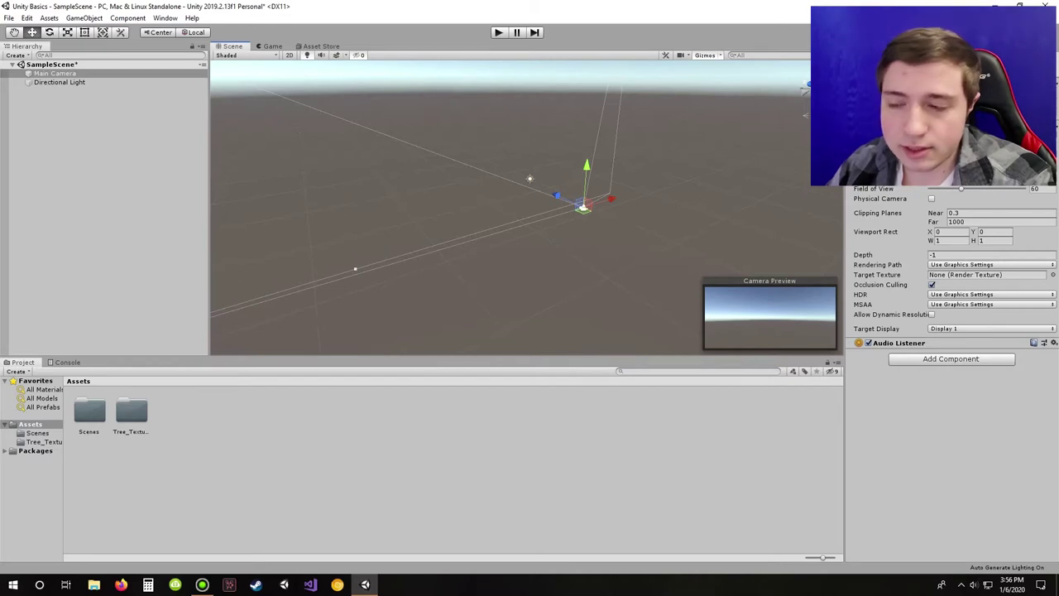
Step: Move the Directional Light to a higher spot above the Main Camera in the scene
left_click(529, 179)
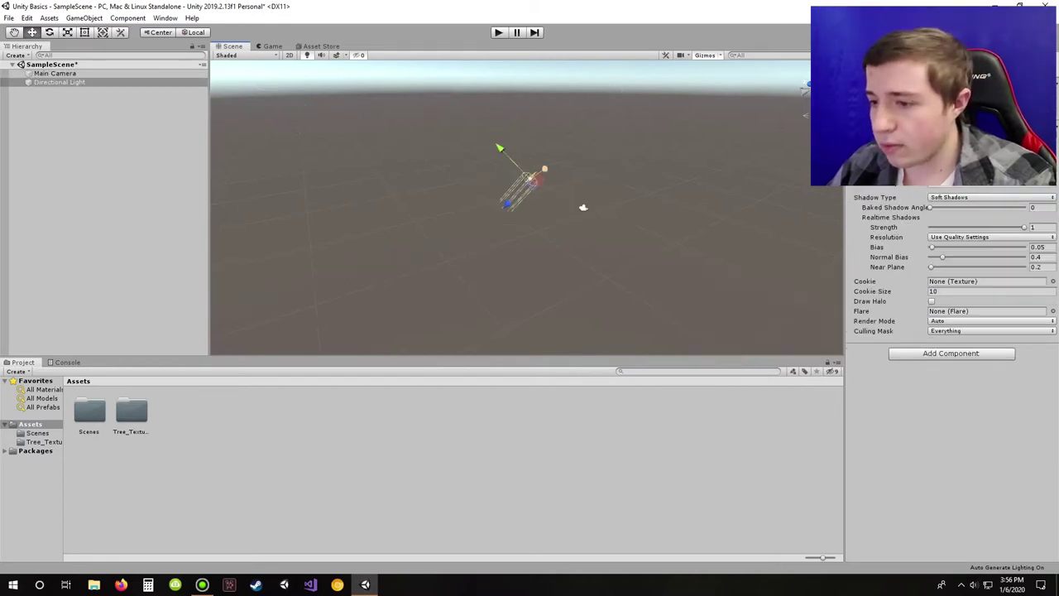
left_click_drag(506, 204, 548, 158)
left_click_drag(542, 100, 582, 109)
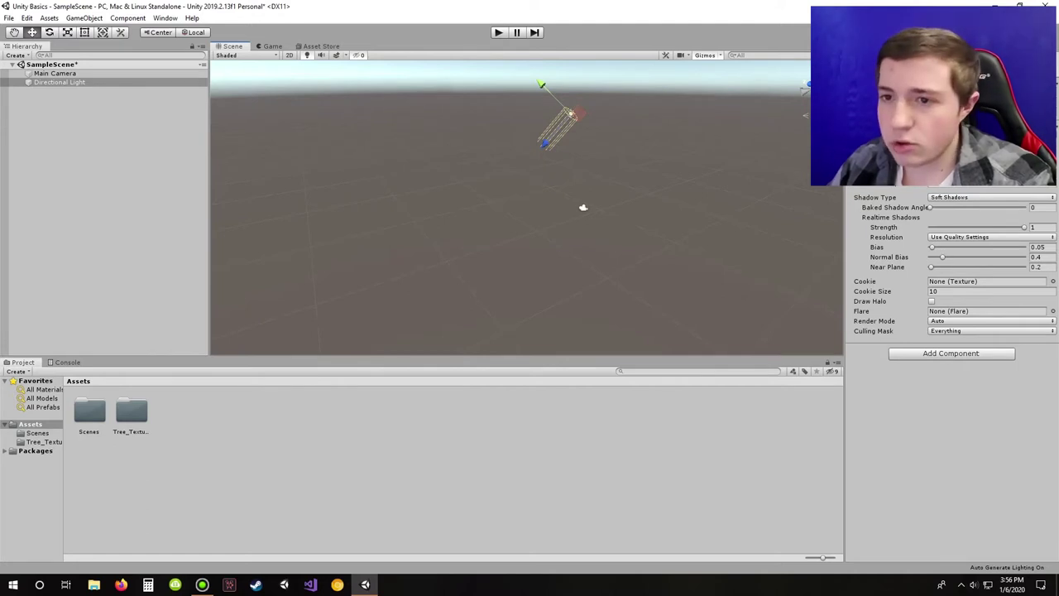
Step: Show the Game view, run the game and pause it
left_click(272, 47)
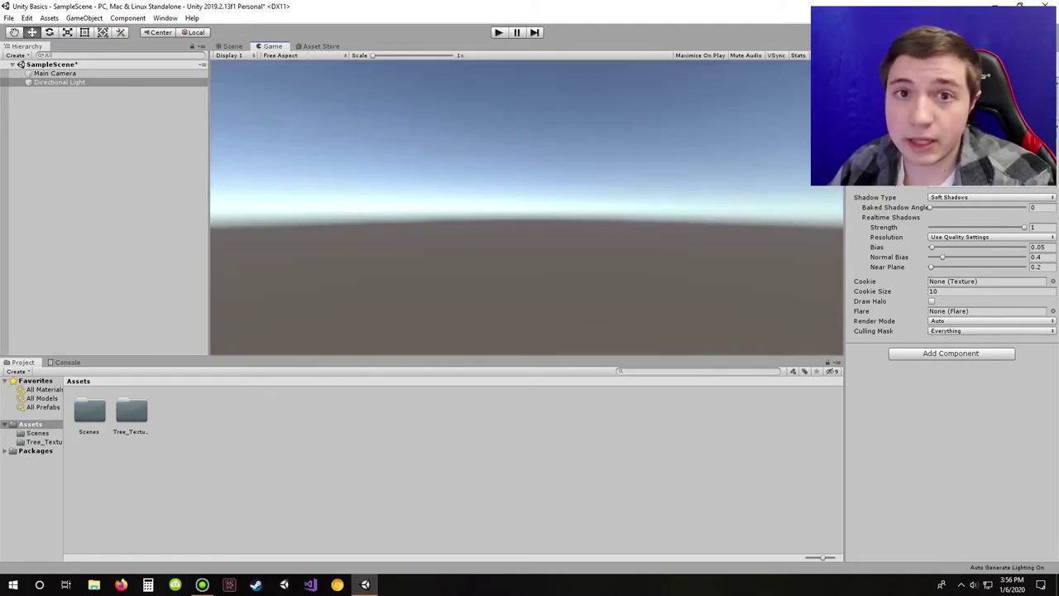
key("ctrl+1")
key("ctrl+2")
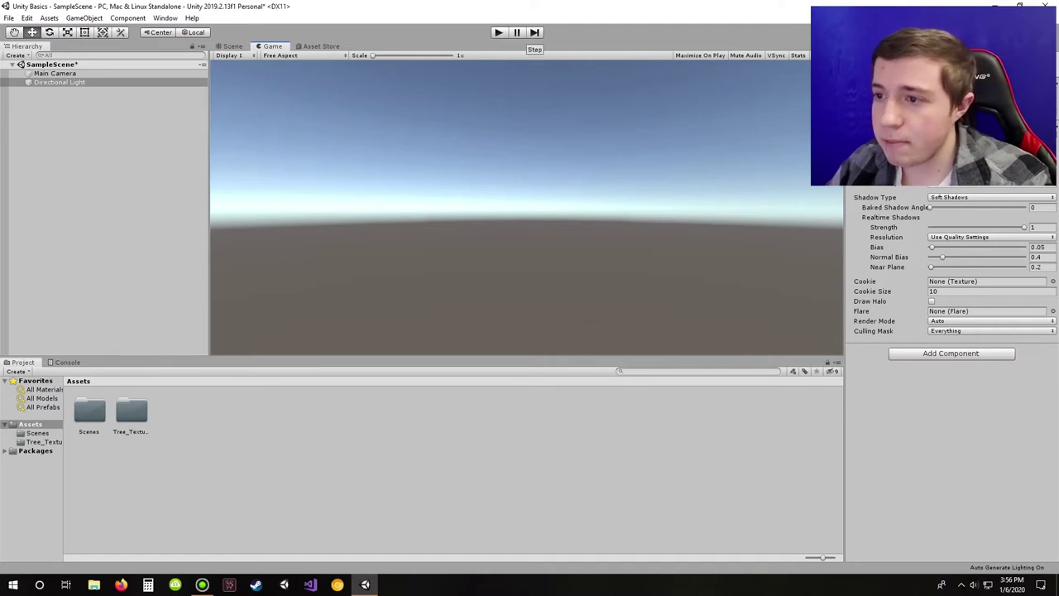
left_click(498, 32)
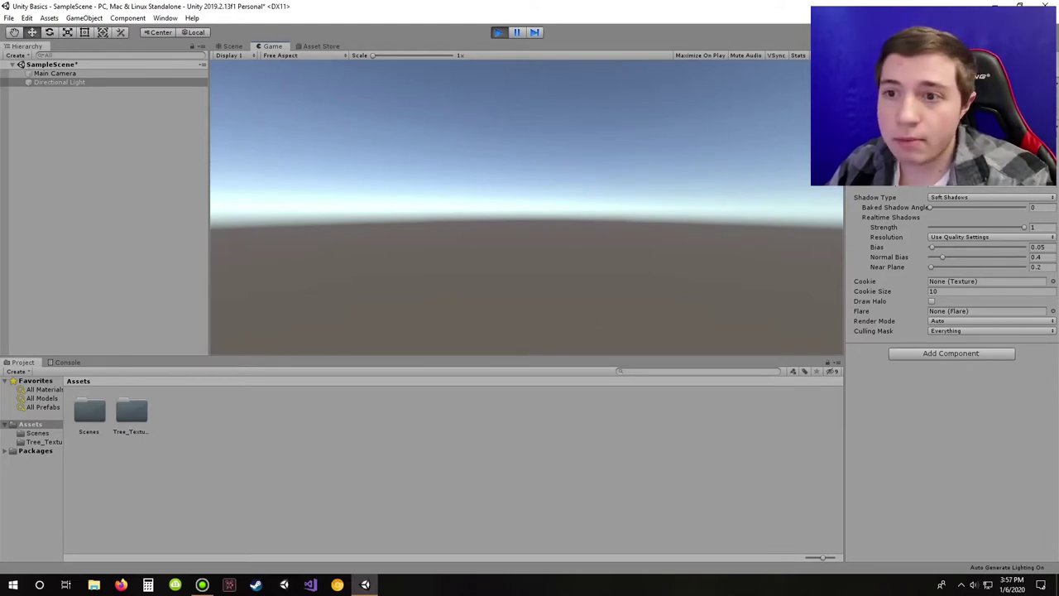
left_click(517, 33)
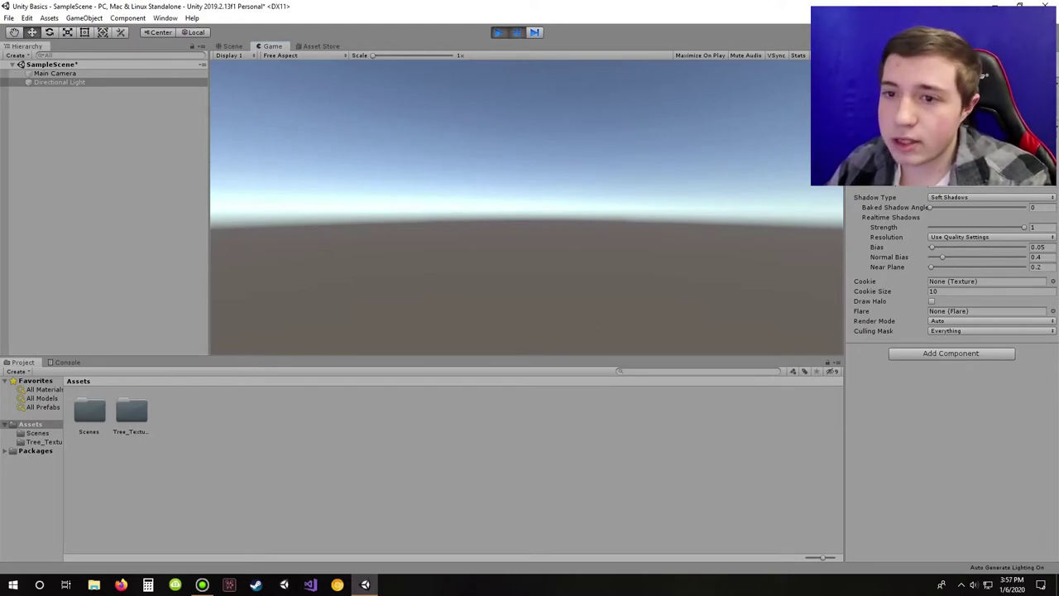
Step: Set the Main Camera's rotation to 90 in the paused game, resume it and exit play mode
left_click(55, 74)
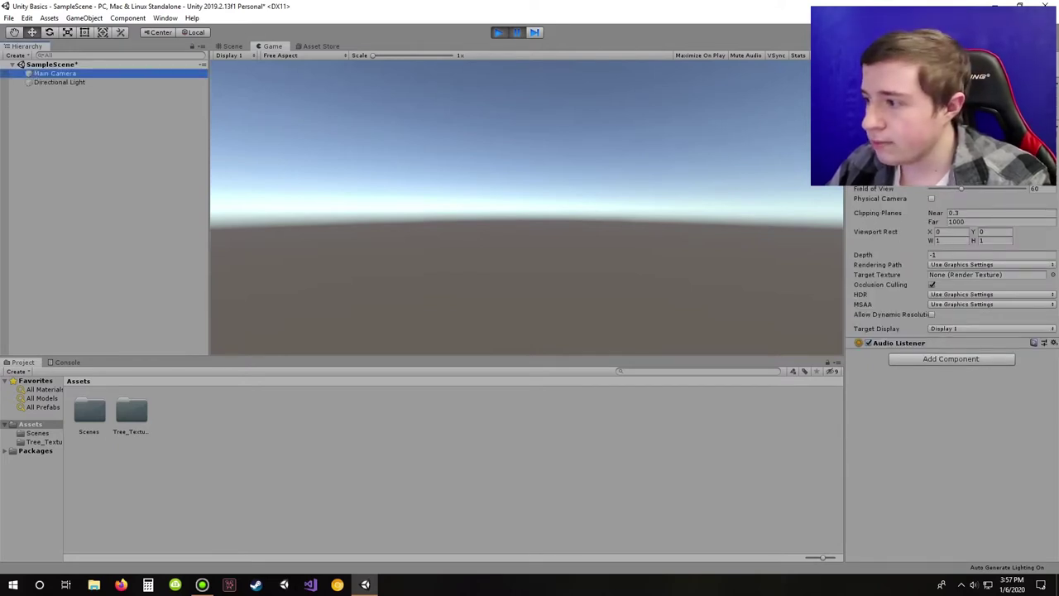
type("90")
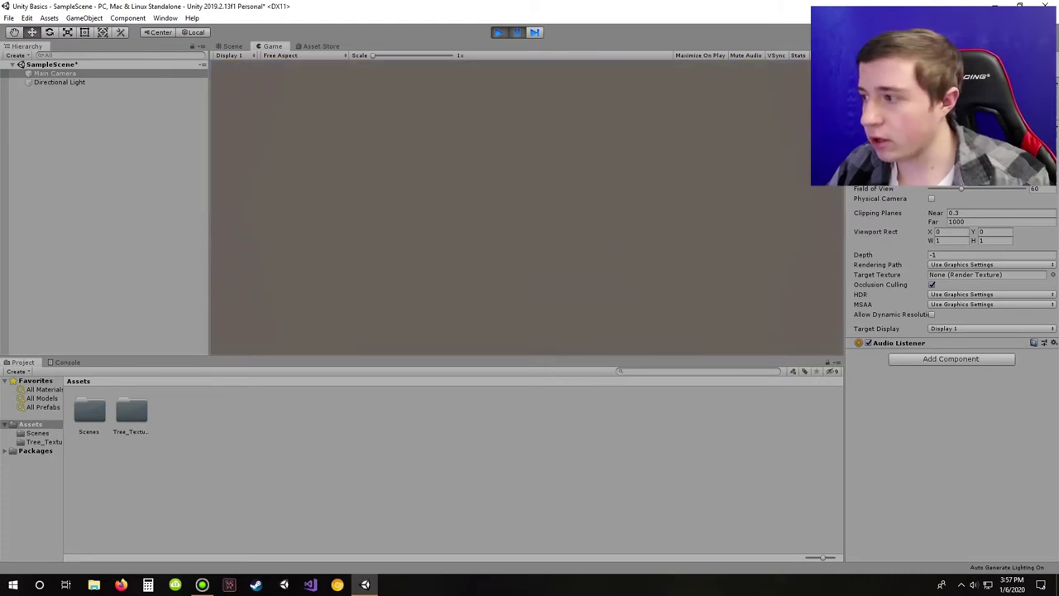
key("ctrl+shift+p")
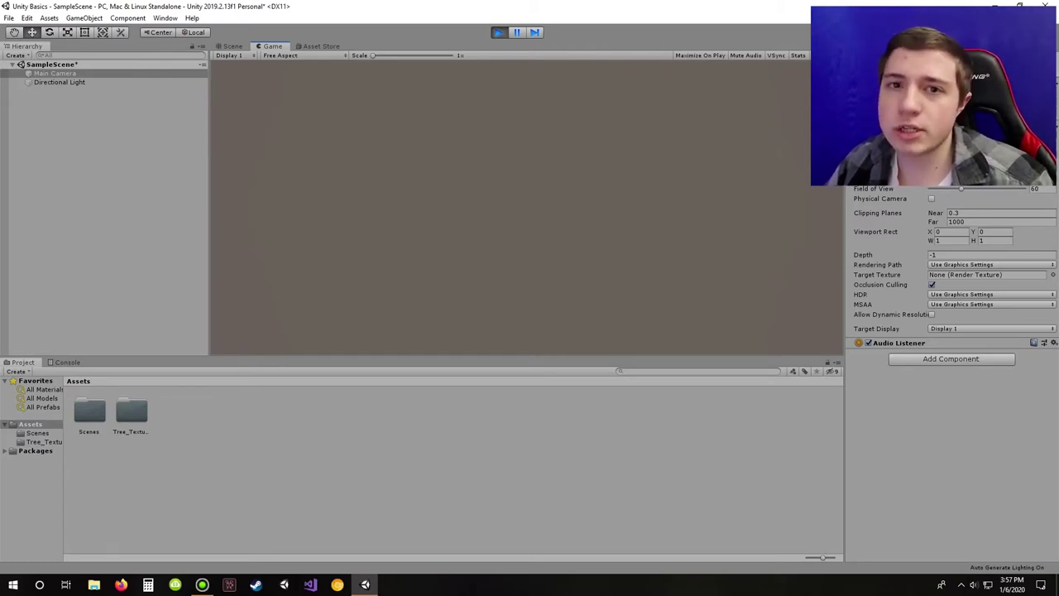
key("ctrl+p")
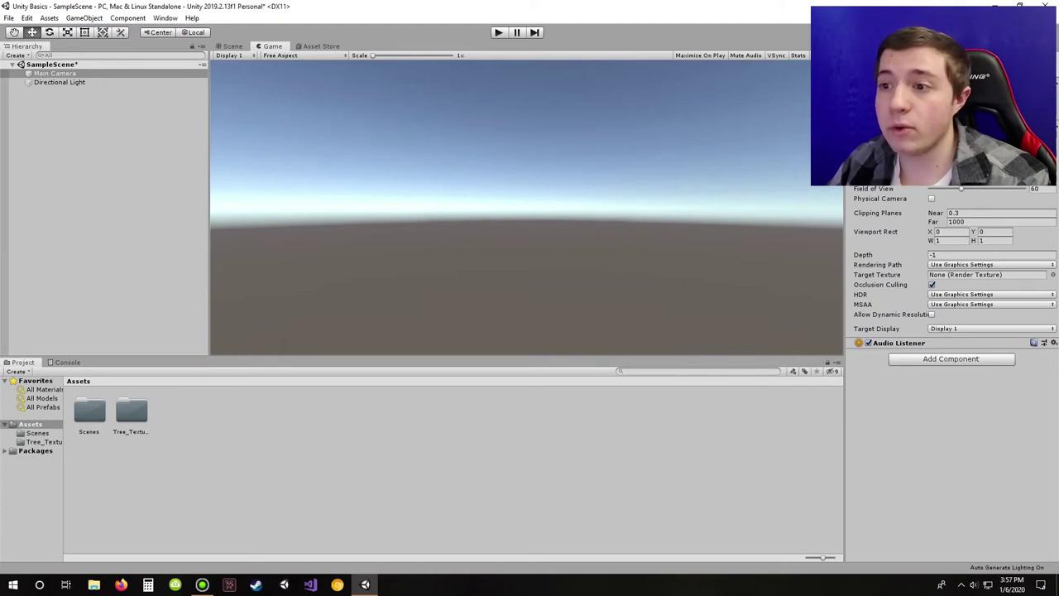
Step: Run the game again, try saving while it plays, and save the scene once play mode is stopped
key("ctrl+p")
key("ctrl+p")
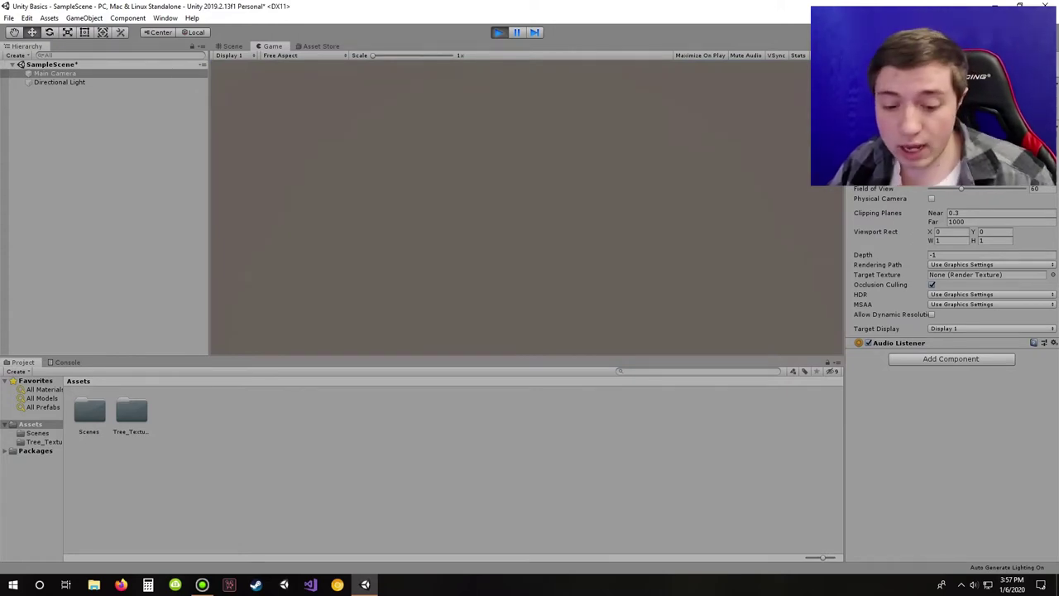
key("ctrl+s")
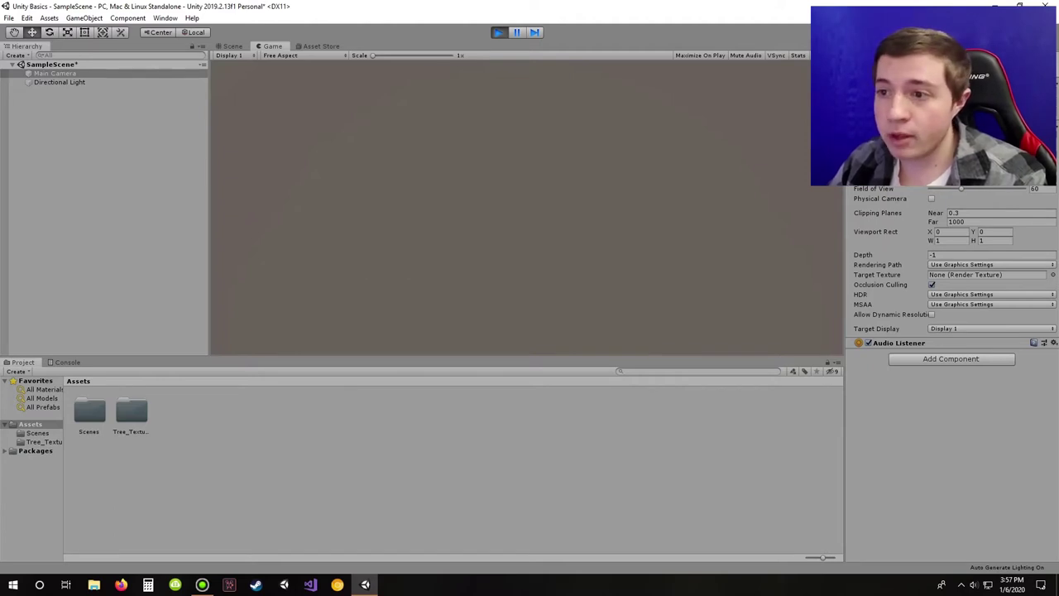
key("ctrl+p")
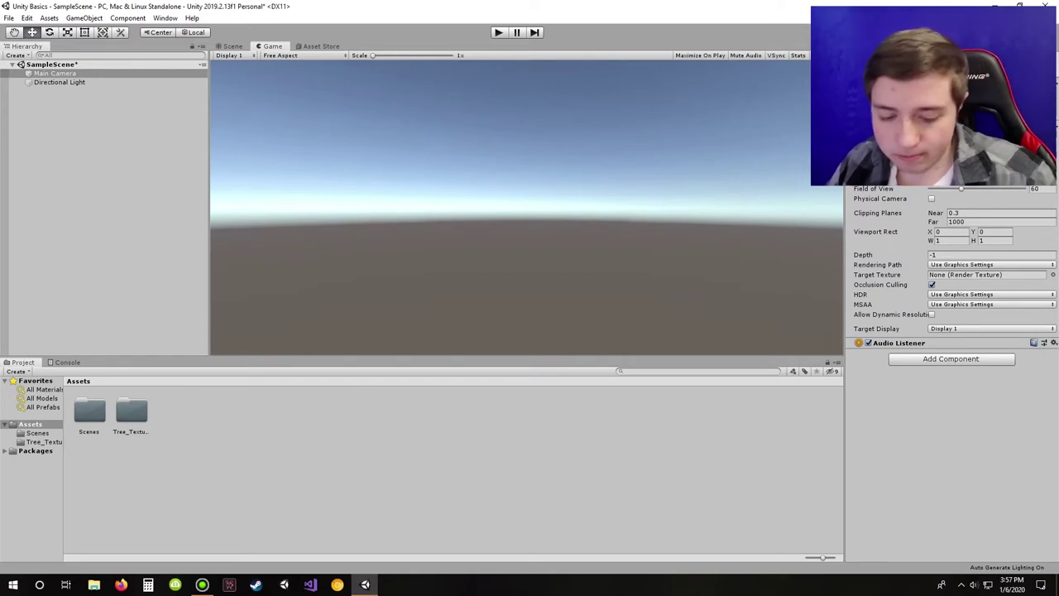
key("ctrl+s")
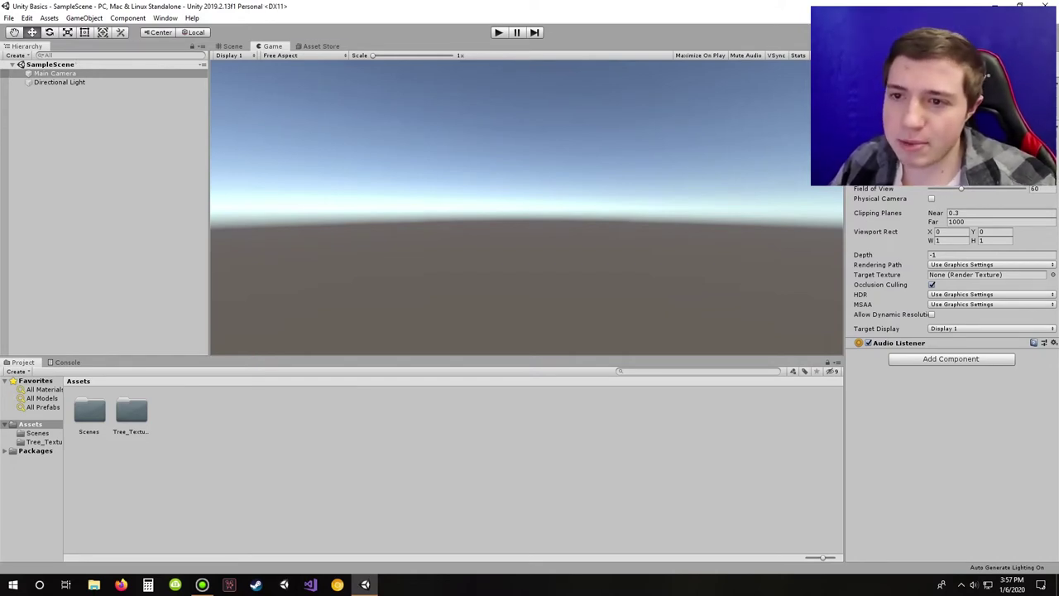
Step: Search the Asset Store for "laser"
left_click(320, 46)
left_click(497, 81)
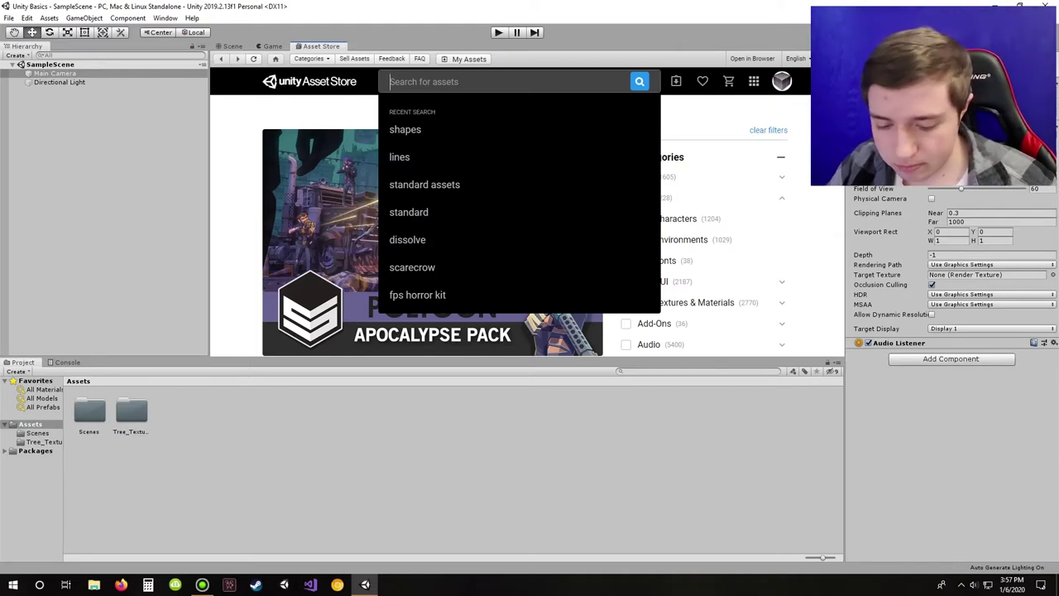
type("laser")
key("Return")
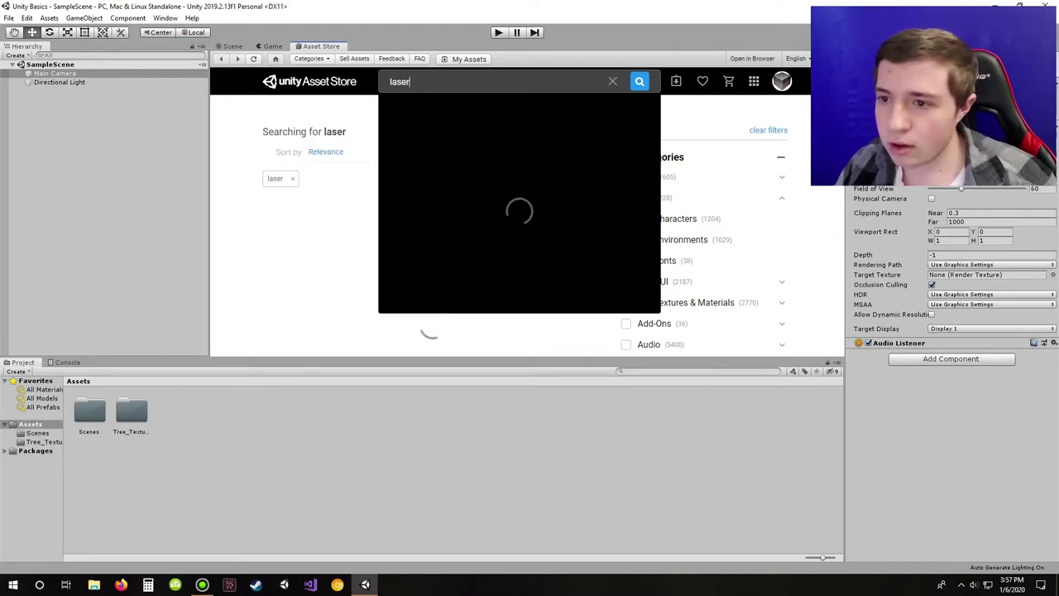
Step: Limit the laser search results to free assets and browse them
scroll(505, 126, "down", 4)
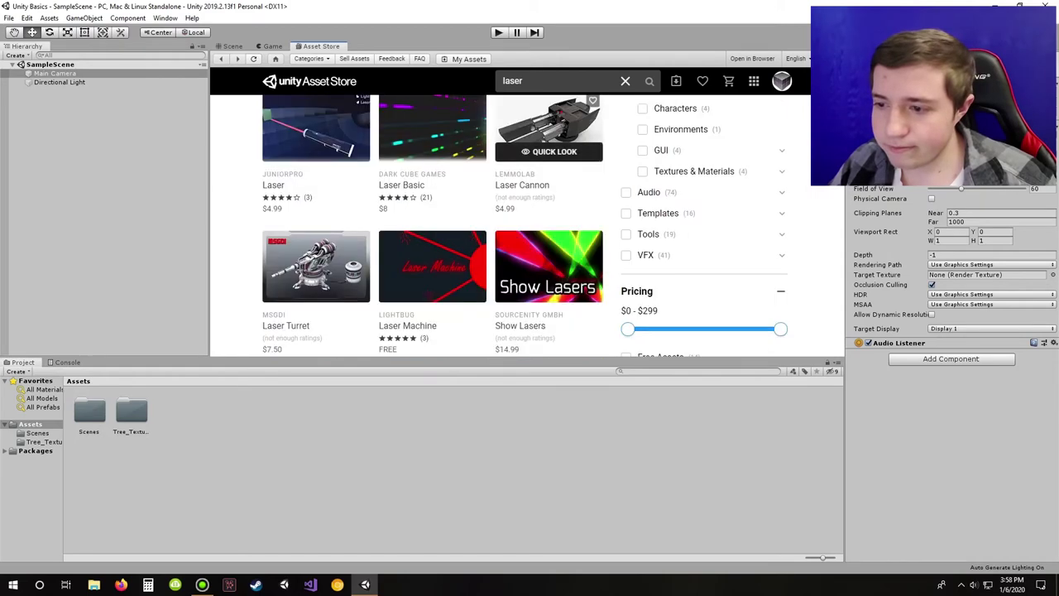
scroll(626, 302, "up", 2)
scroll(626, 301, "down", 2)
left_click(627, 301)
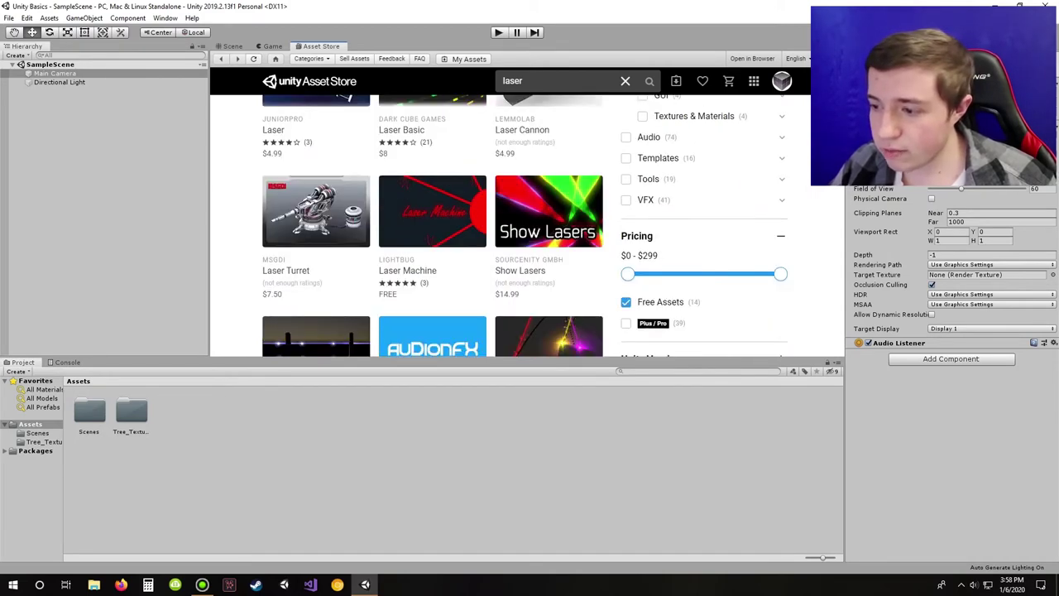
scroll(430, 248, "down", 5)
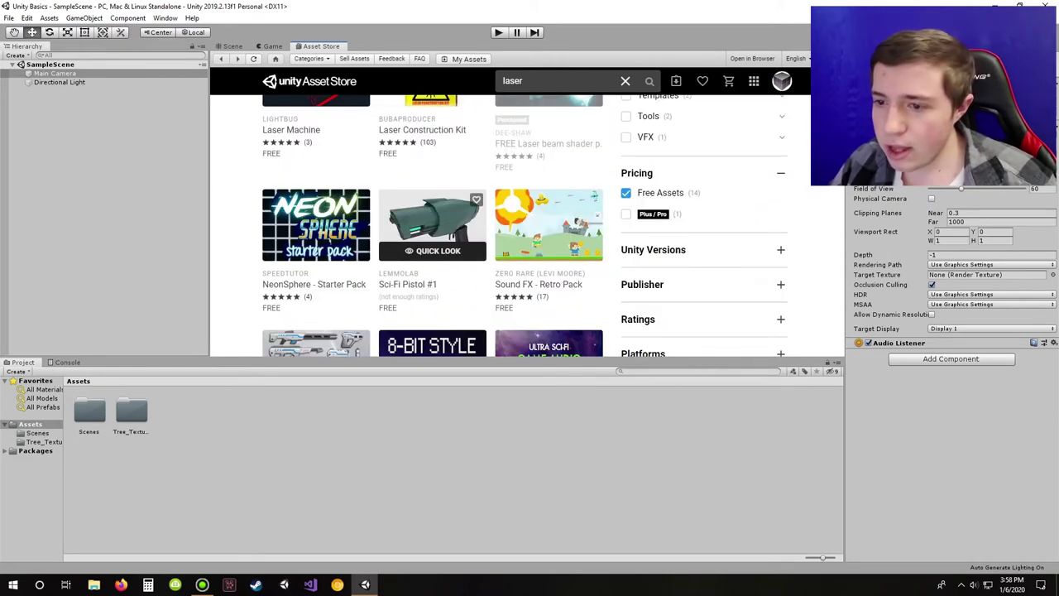
scroll(430, 248, "up", 5)
scroll(496, 232, "down", 3)
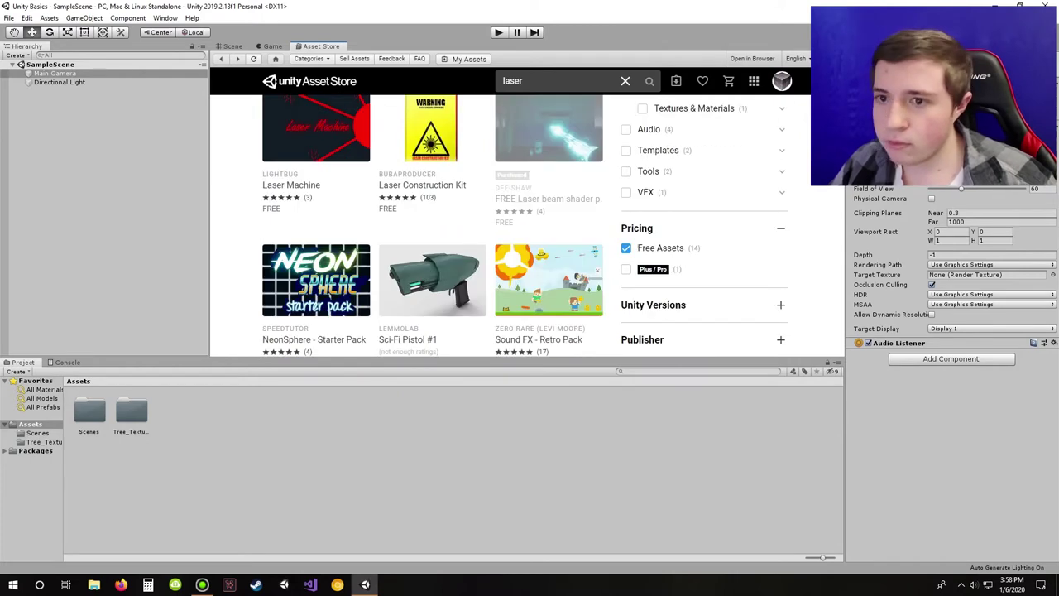
Step: Return to the Scene view and nudge the Main Camera slightly from its position
left_click(232, 46)
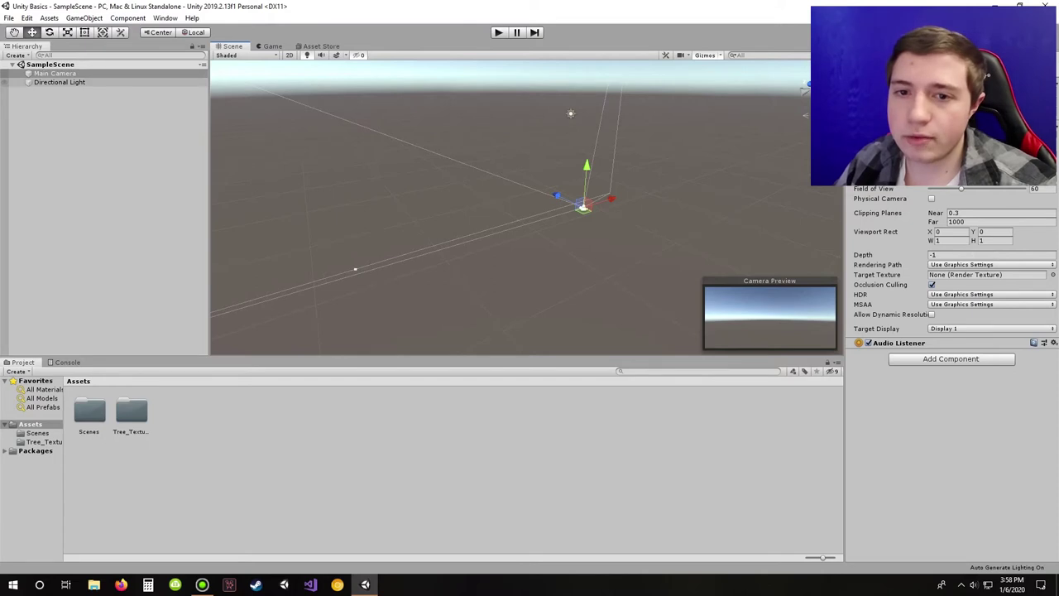
left_click(59, 82)
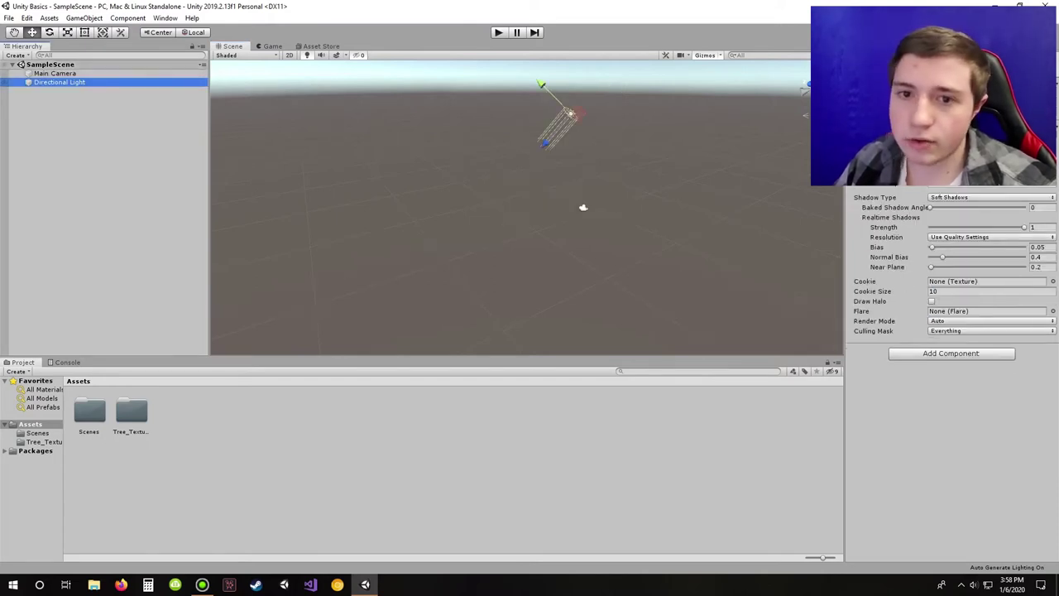
left_click(582, 208)
left_click_drag(582, 207, 589, 210)
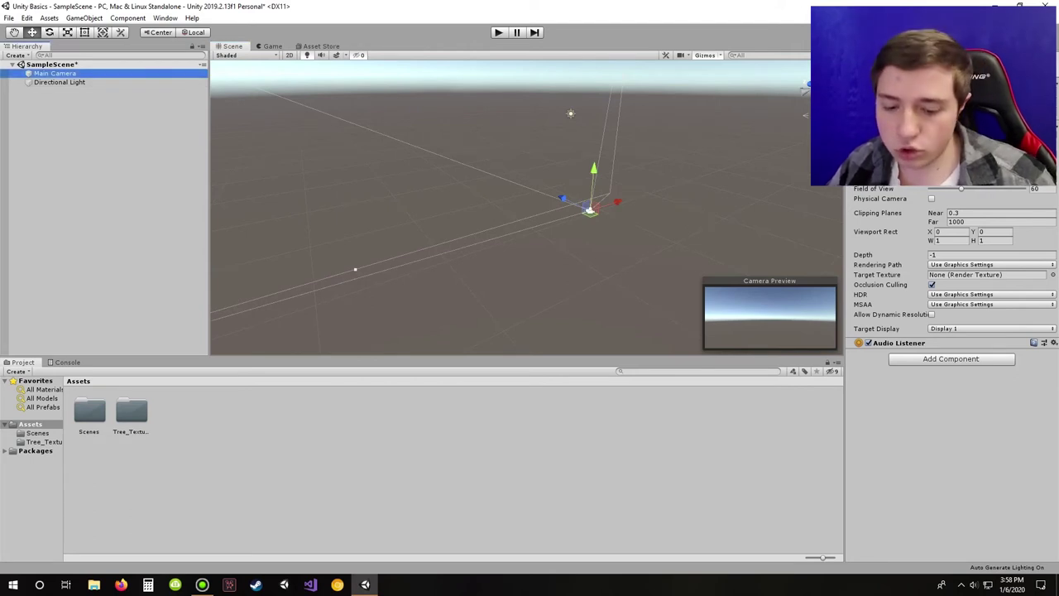
Step: Duplicate the Main Camera with the copy moved aside from the original, and delete that duplicate
key("ctrl+d")
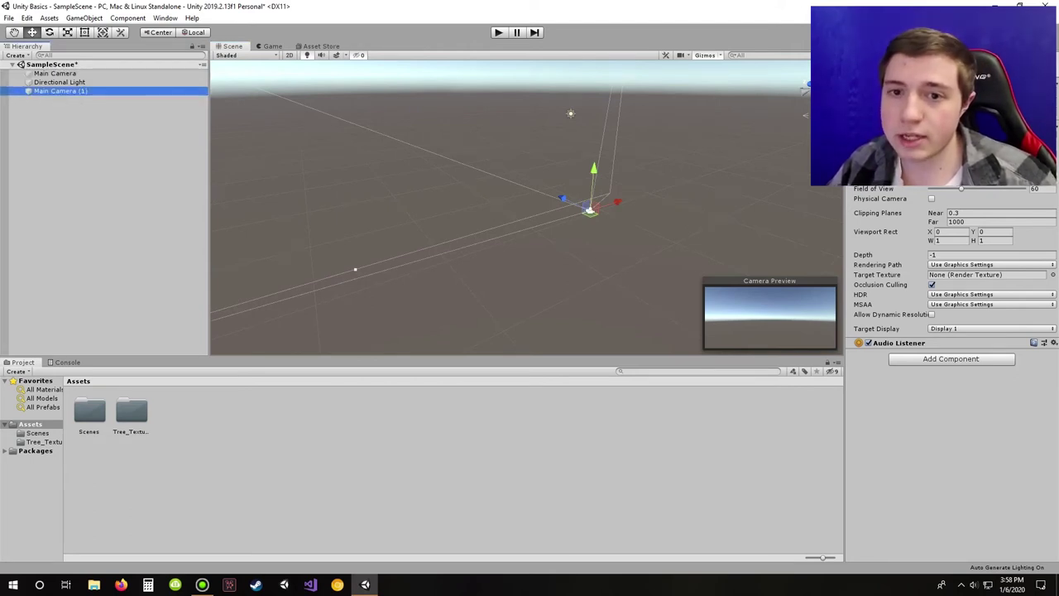
left_click_drag(589, 210, 464, 204)
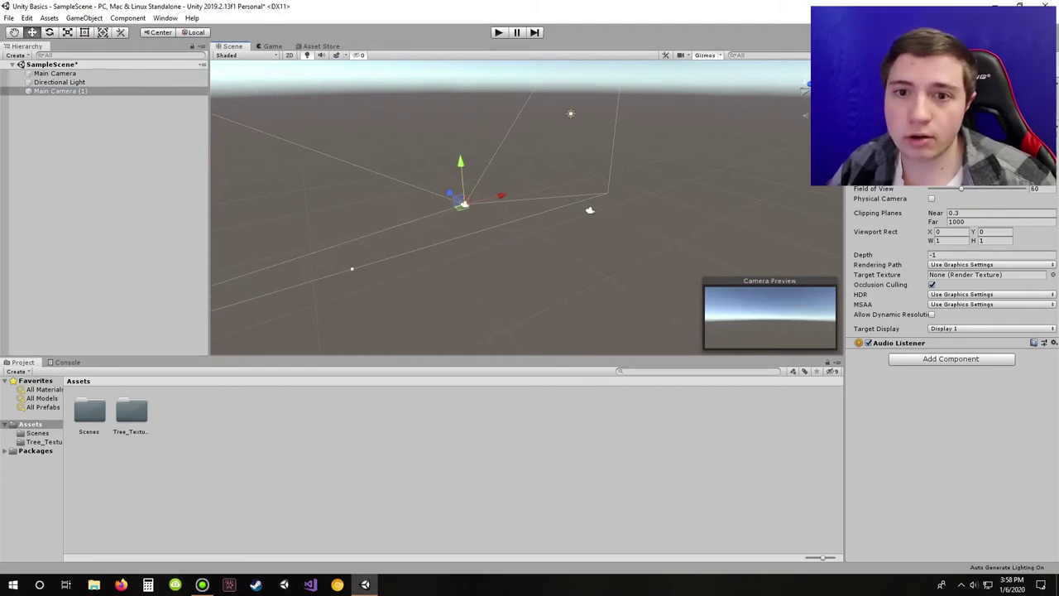
left_click(59, 90)
key("Delete")
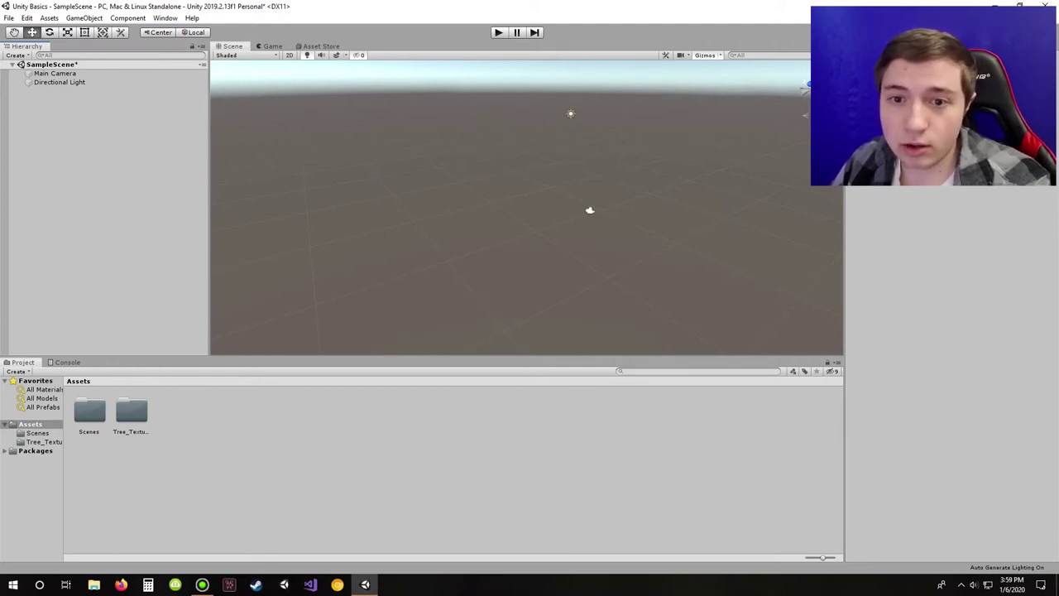
Step: Create an empty GameObject in the scene and add a Box Collider component to it
right_click(87, 118)
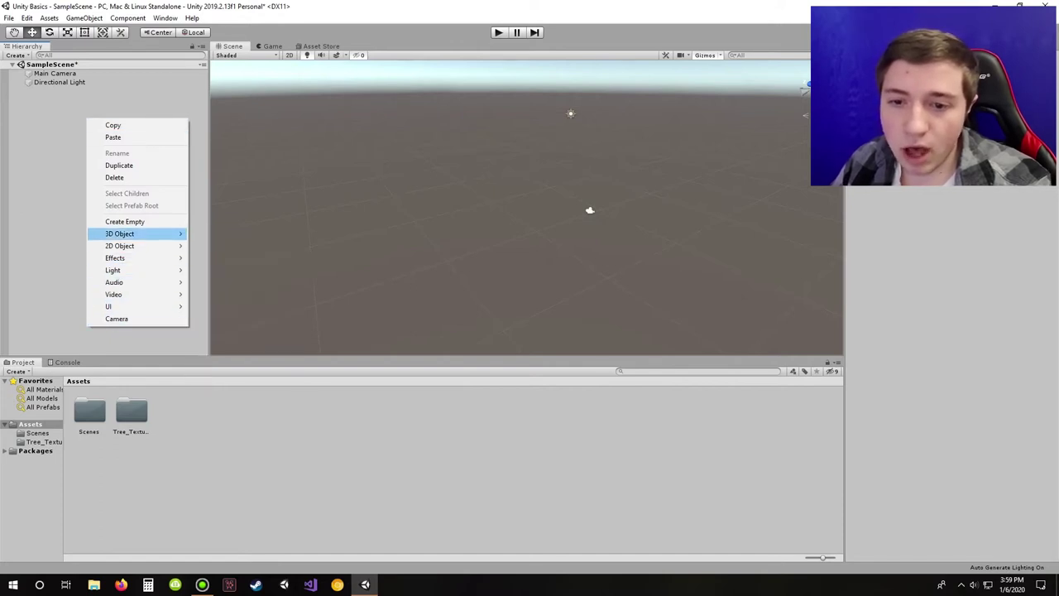
key("Escape")
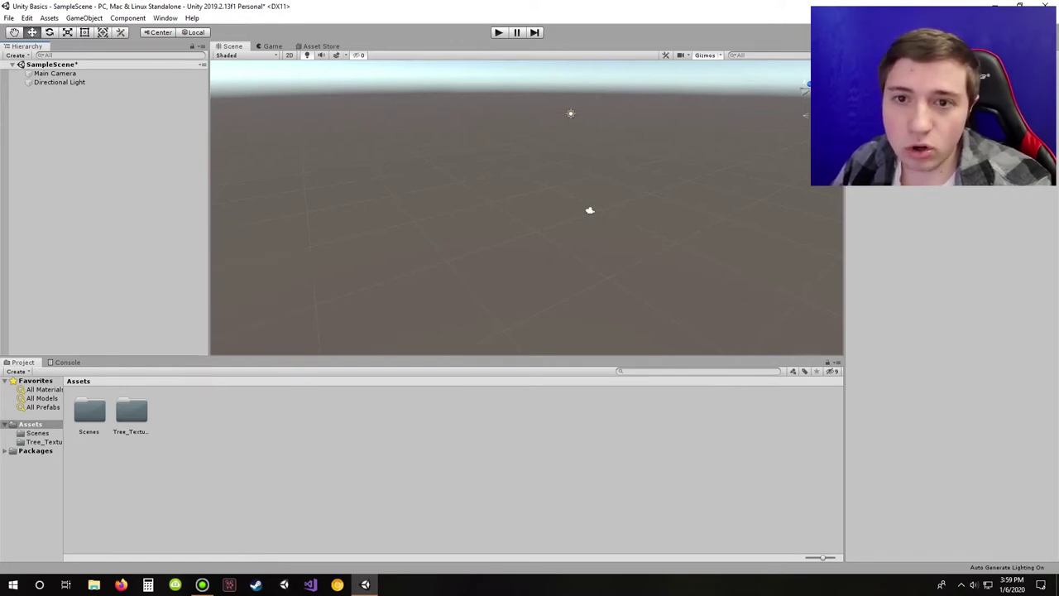
left_click(84, 17)
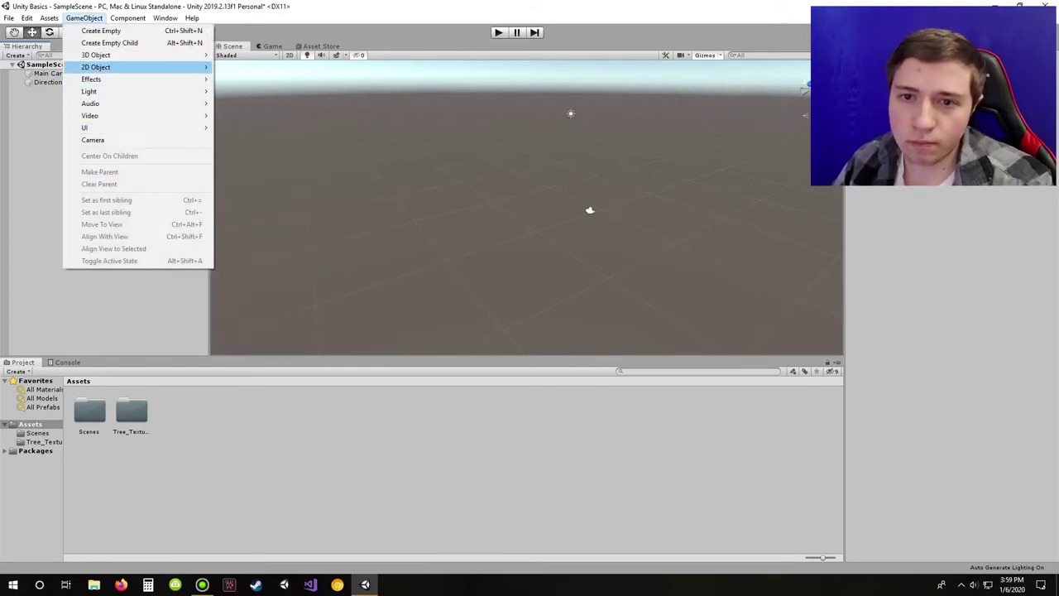
mouse_move(116, 55)
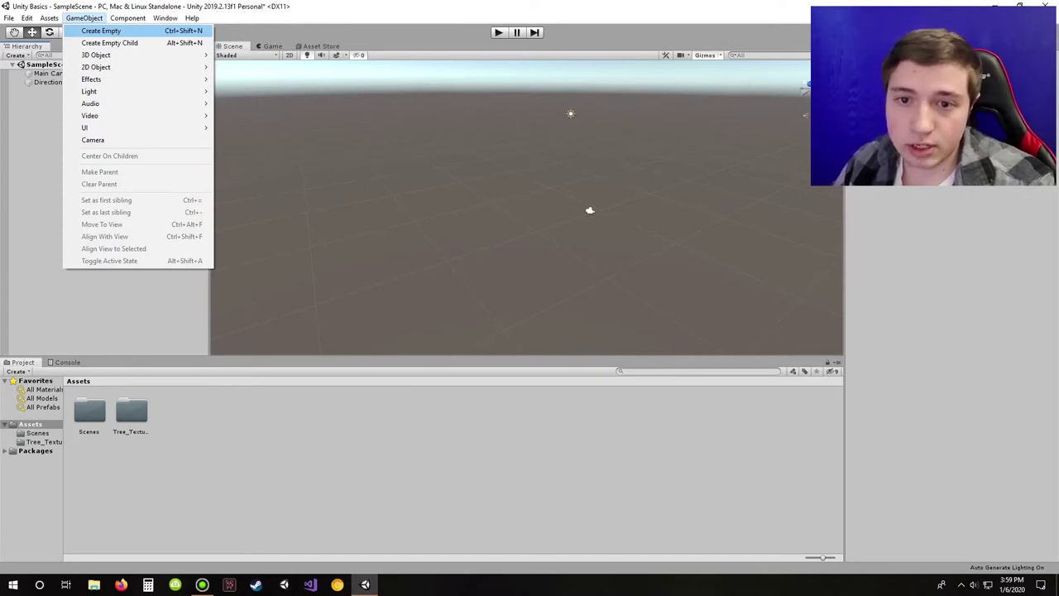
left_click(101, 31)
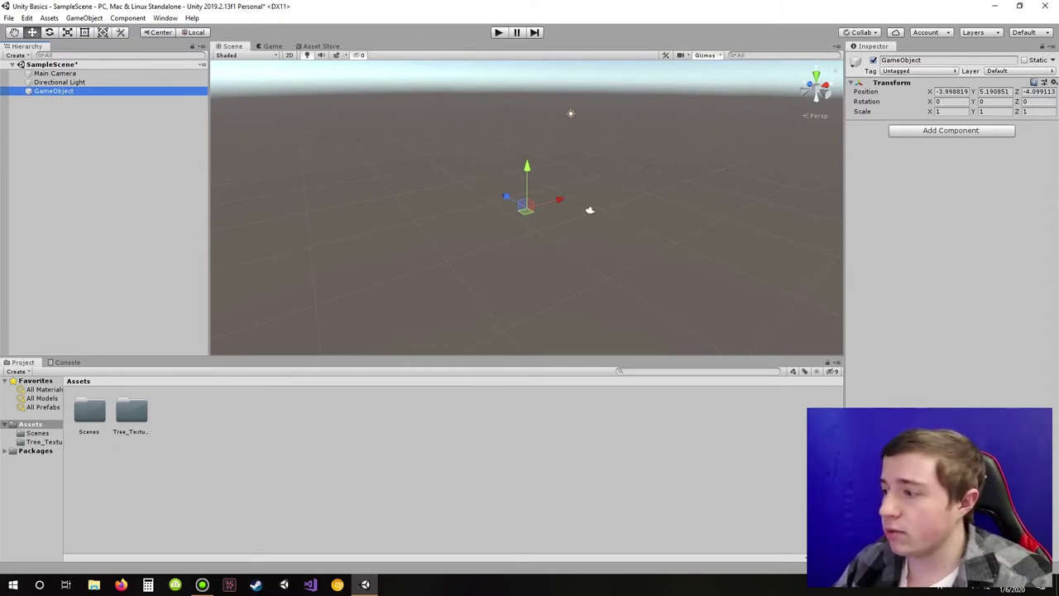
left_click(951, 129)
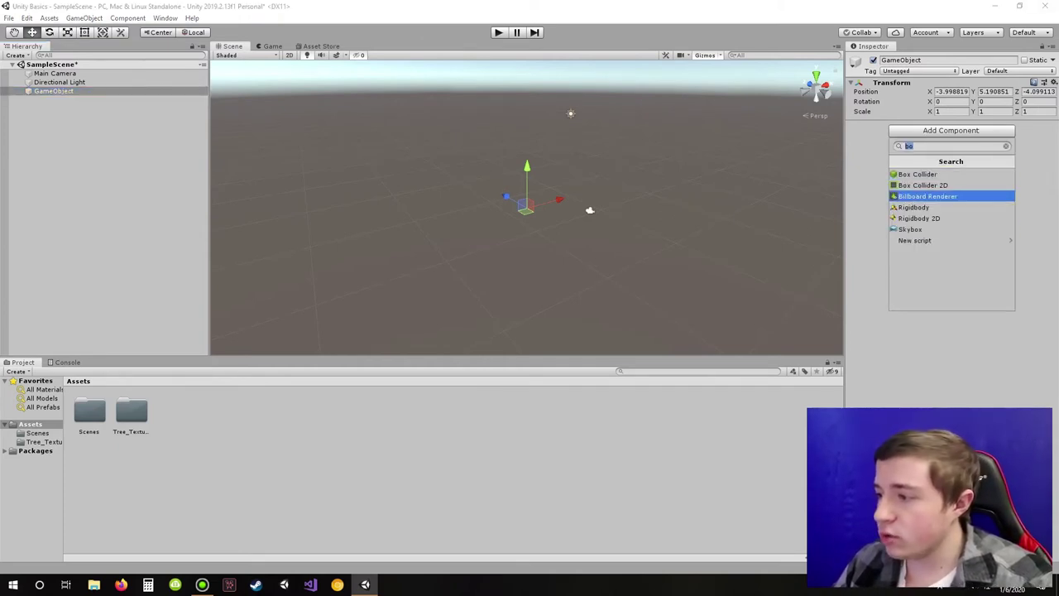
key("Return")
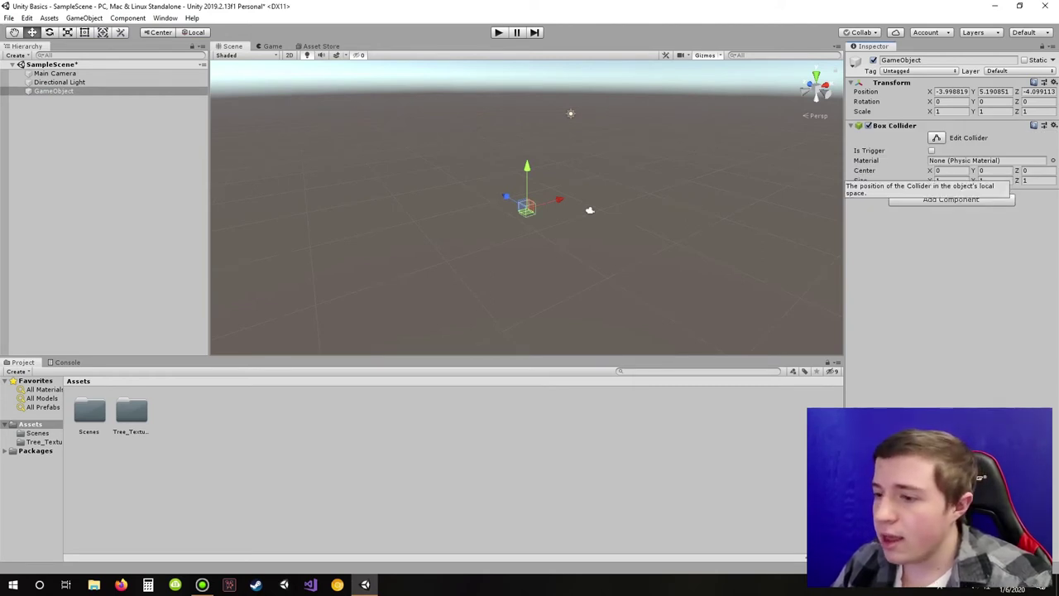
Step: Raise the empty GameObject to a Y position of about 7.95 and set its scale to 2 on all three axes
left_click_drag(526, 173, 526, 143)
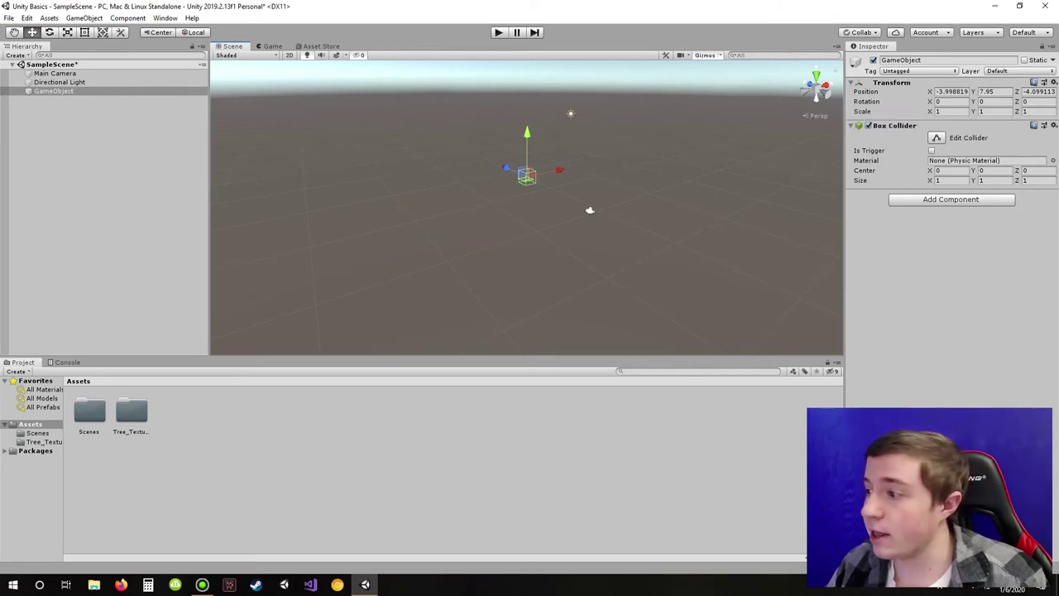
left_click(950, 111)
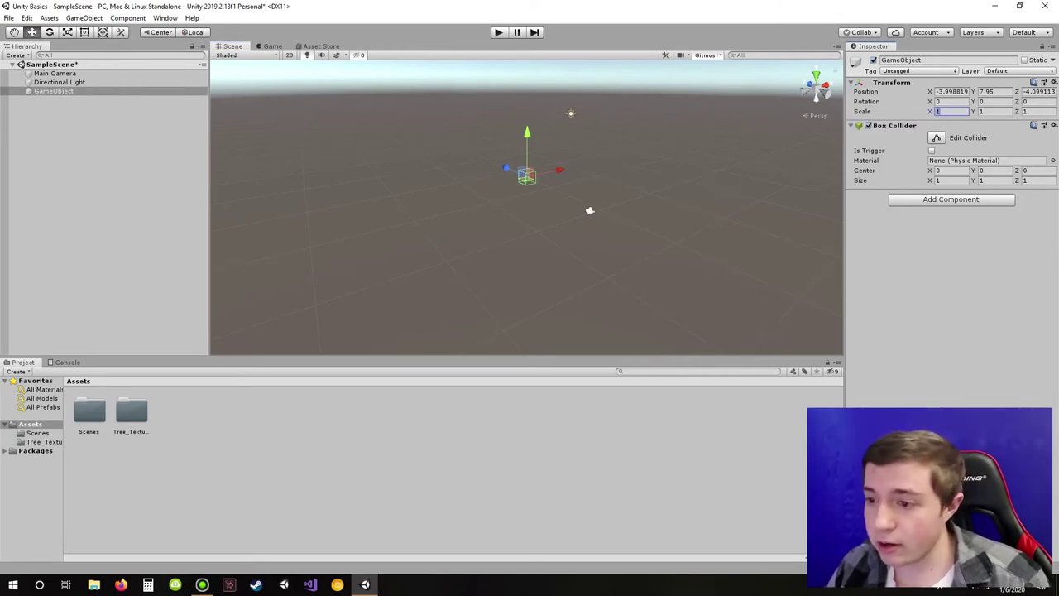
type("2")
key("Tab")
type("2")
key("Tab")
type("2")
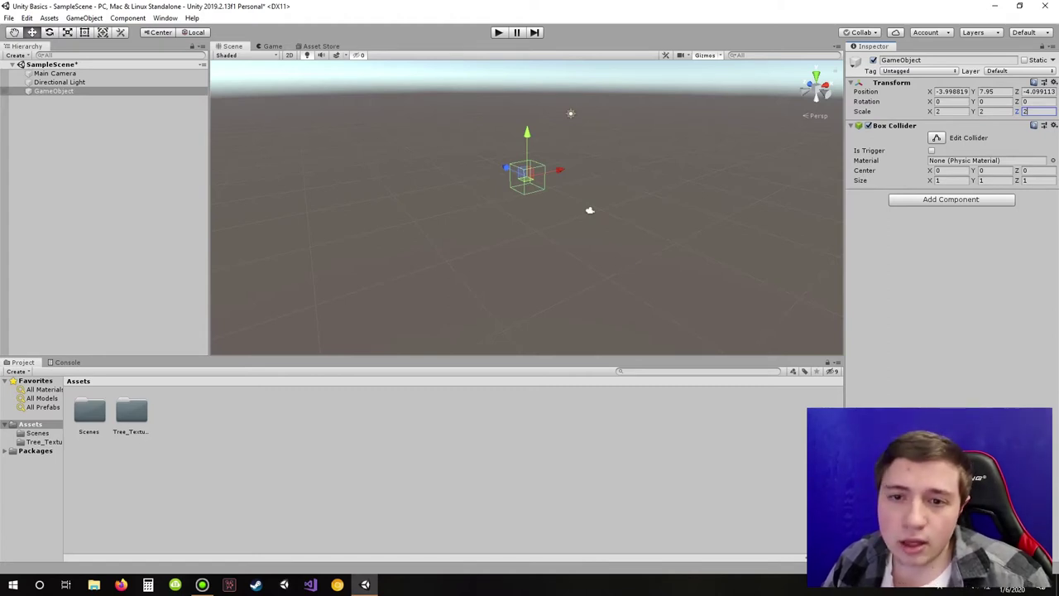
Step: Remove the Box Collider component from the GameObject and make the Directional Light its child
right_click(906, 124)
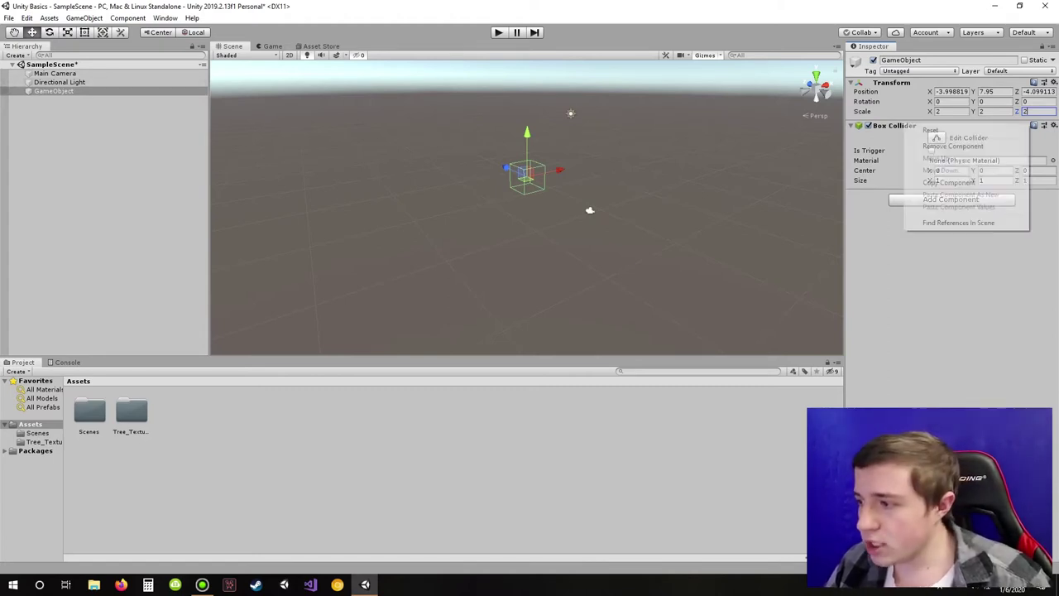
left_click(953, 145)
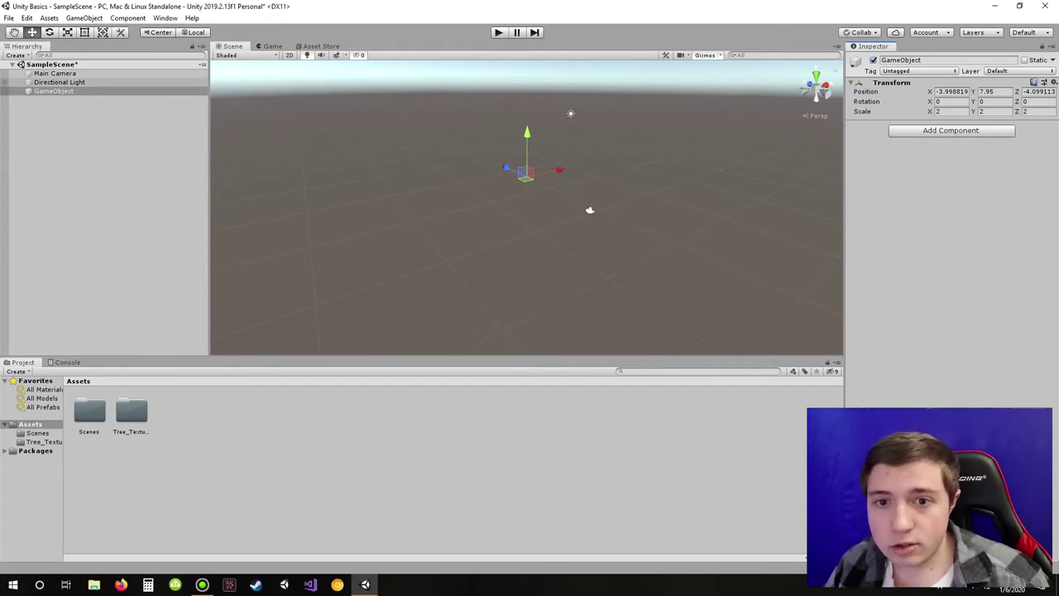
left_click_drag(59, 82, 54, 91)
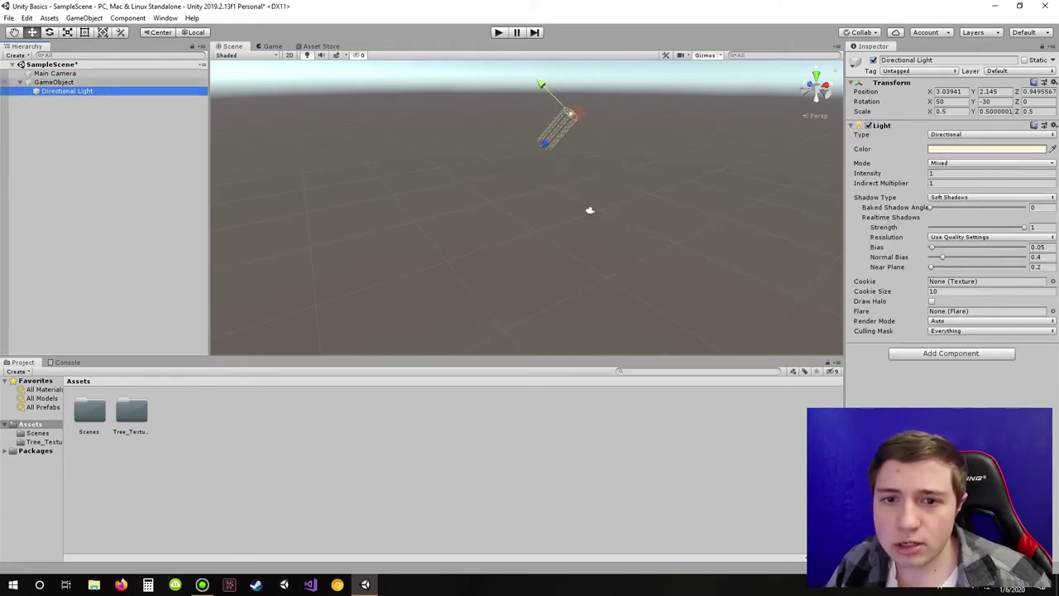
left_click(589, 210)
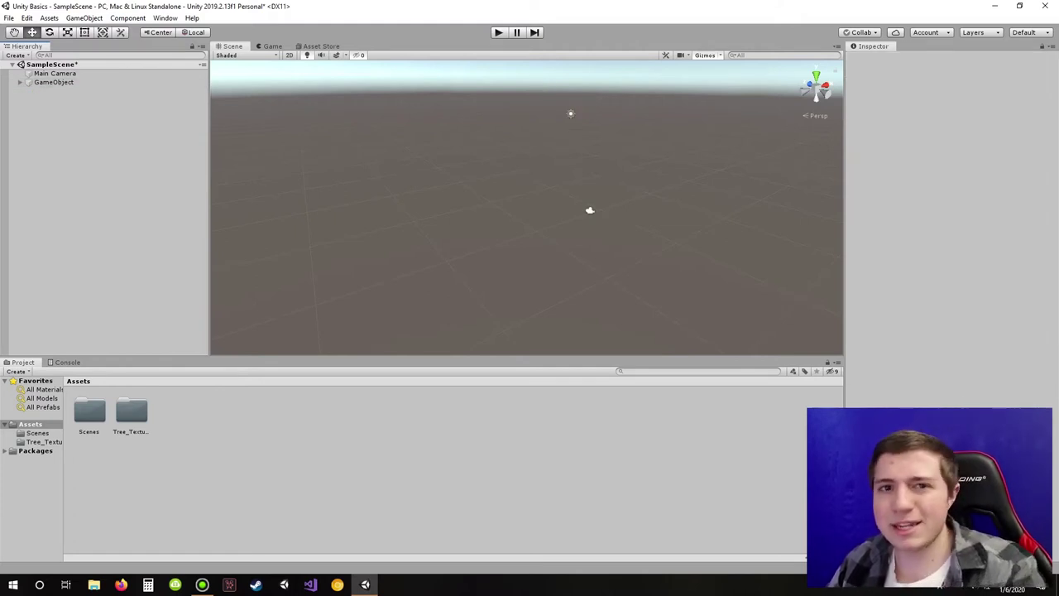
Step: Move the Directional Light out of the GameObject to the scene root and delete the empty GameObject
left_click(20, 82)
left_click_drag(66, 91, 58, 79)
left_click(54, 91)
key("Delete")
Step: Add a 3D cube and a 3D capsule to the scene
right_click(78, 108)
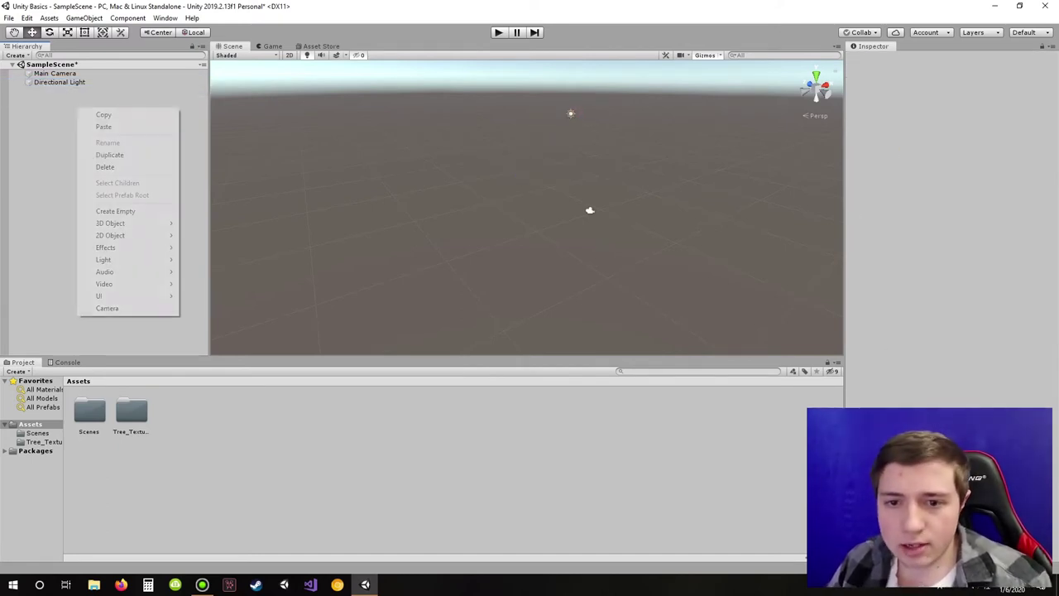
mouse_move(124, 222)
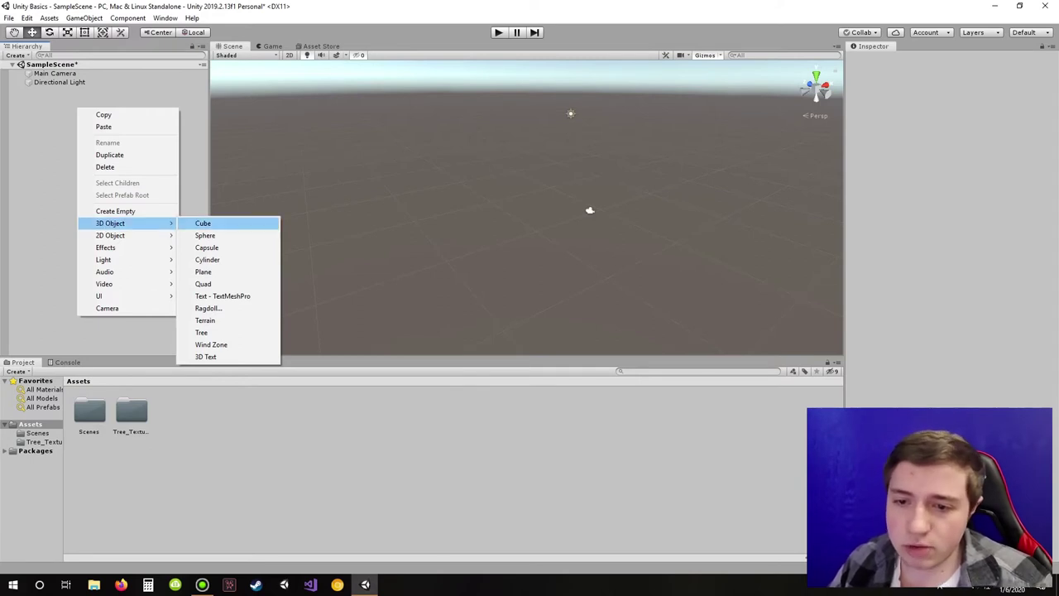
left_click(202, 222)
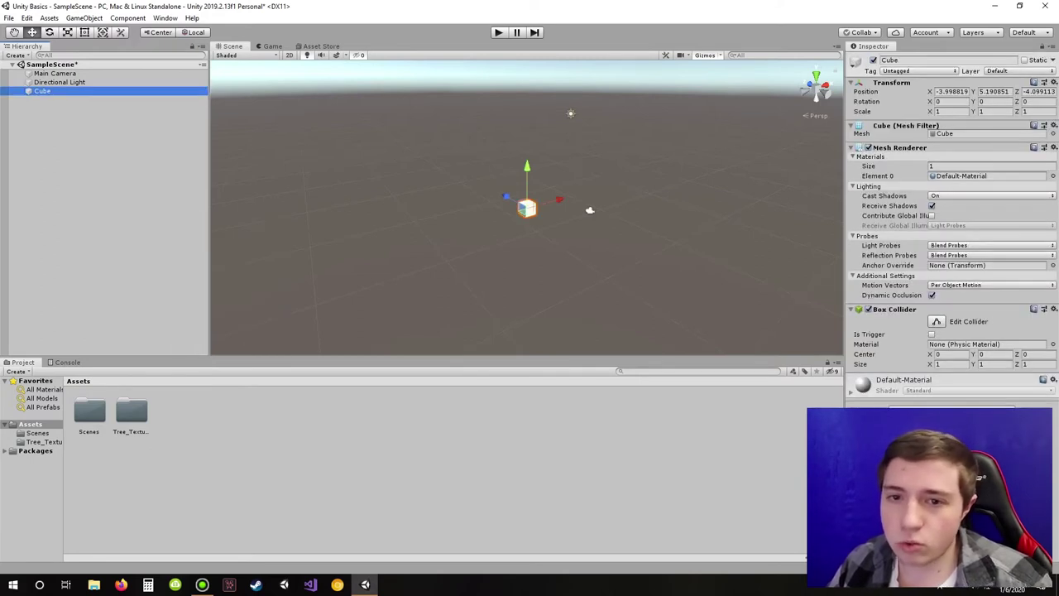
right_click(85, 109)
mouse_move(124, 222)
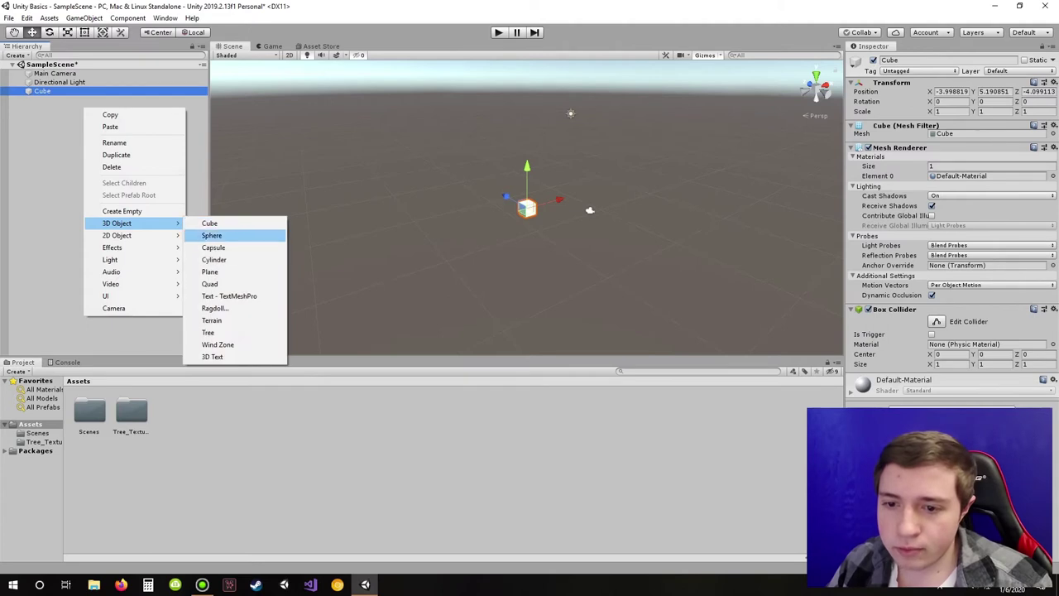
left_click(213, 248)
Step: Create a Terrain object in the scene and view it from above one of its corners
right_click(115, 132)
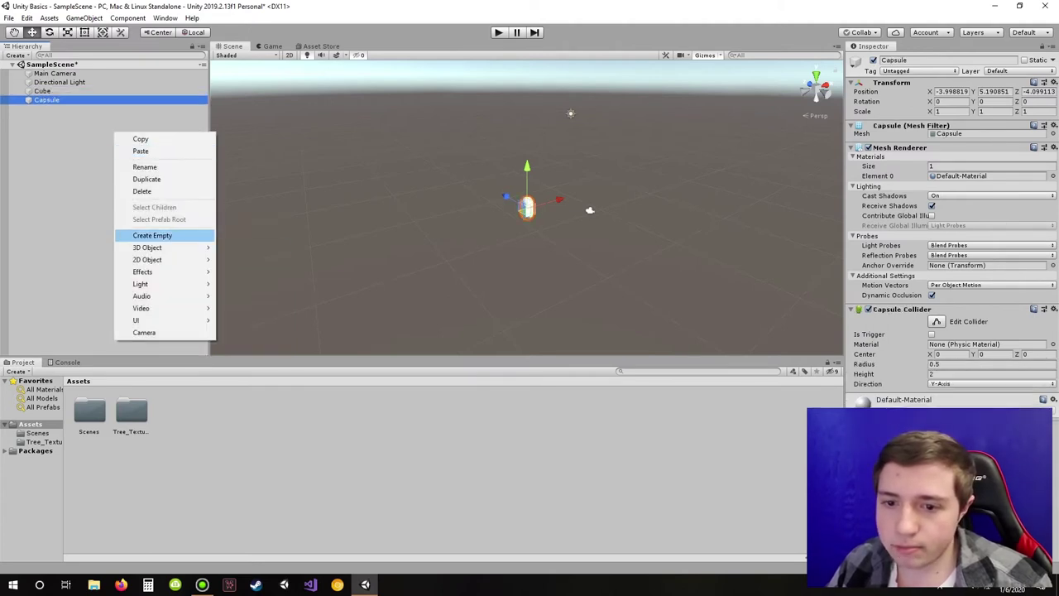
mouse_move(166, 248)
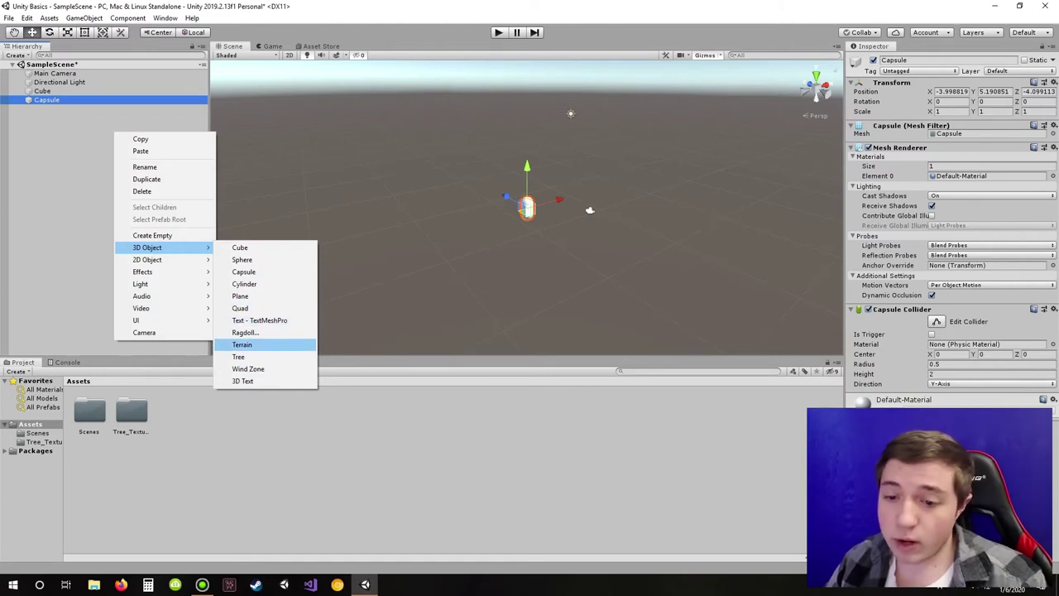
left_click(244, 345)
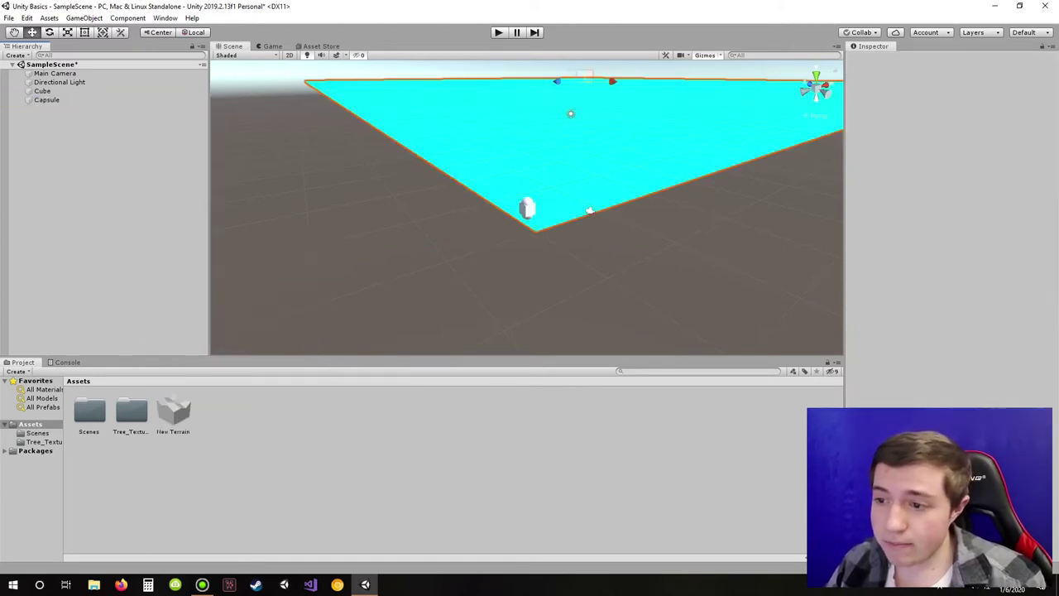
right_click_drag(527, 207, 599, 222)
key("e")
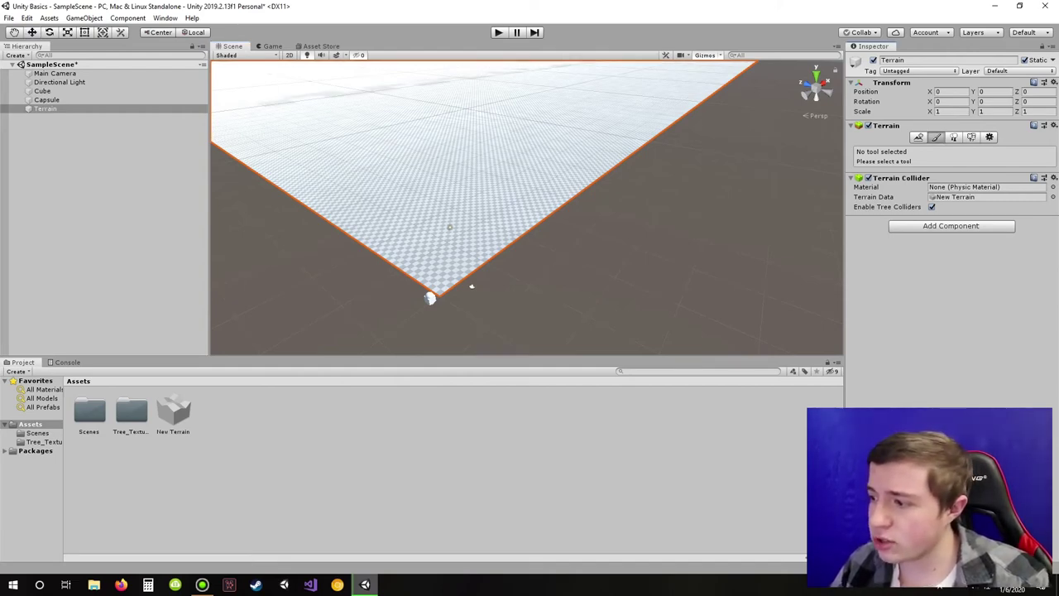
Step: Show the terrain's Paint Texture settings and delete the Terrain object from the scene
left_click(936, 138)
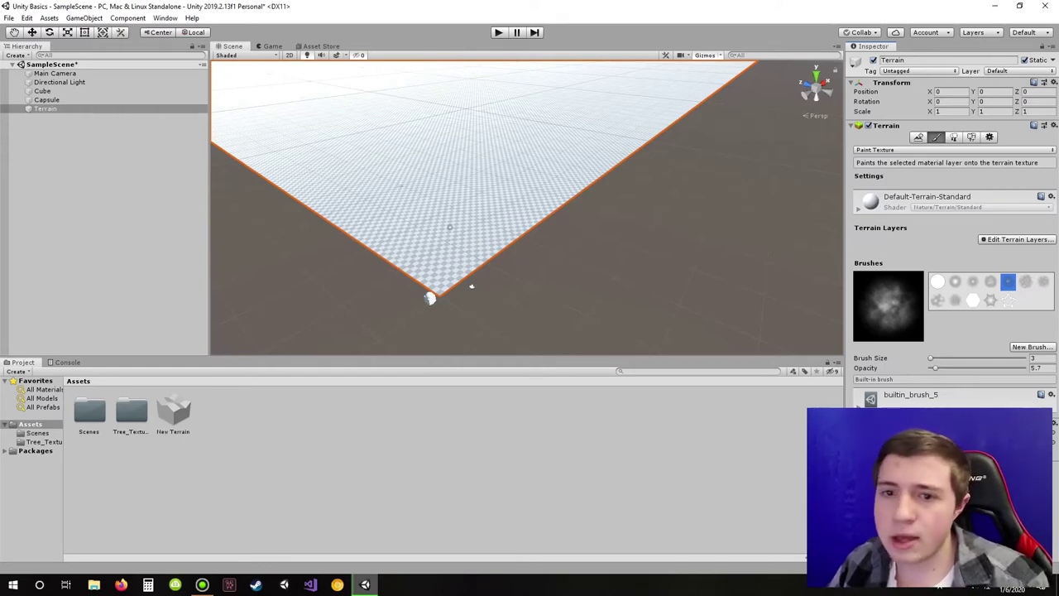
left_click(46, 109)
key("Delete")
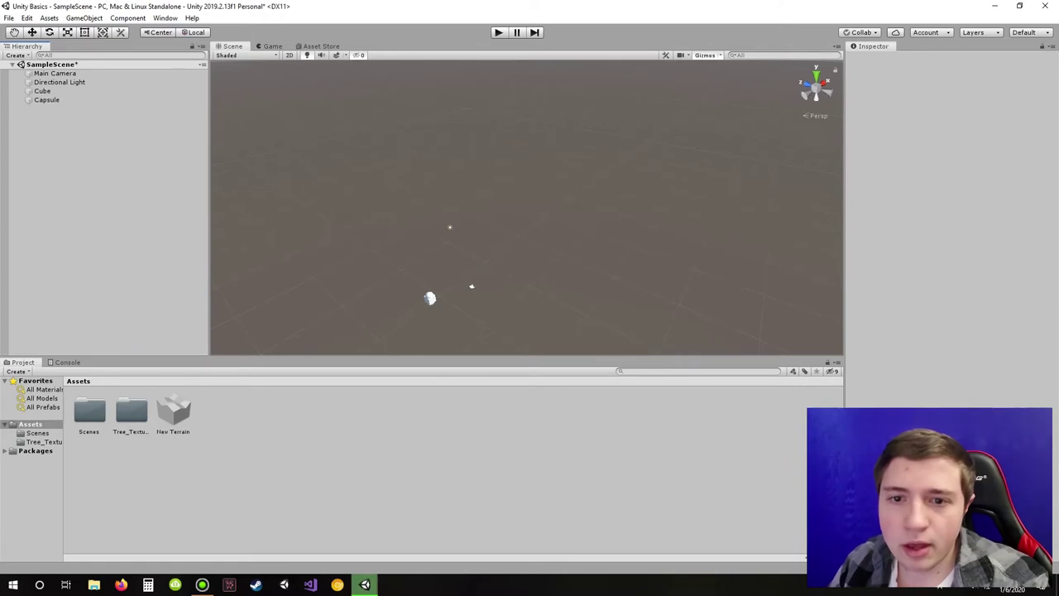
Step: Add a 3D cylinder and spread the shapes apart, with the capsule at a Z position of about 14.32
right_click(76, 127)
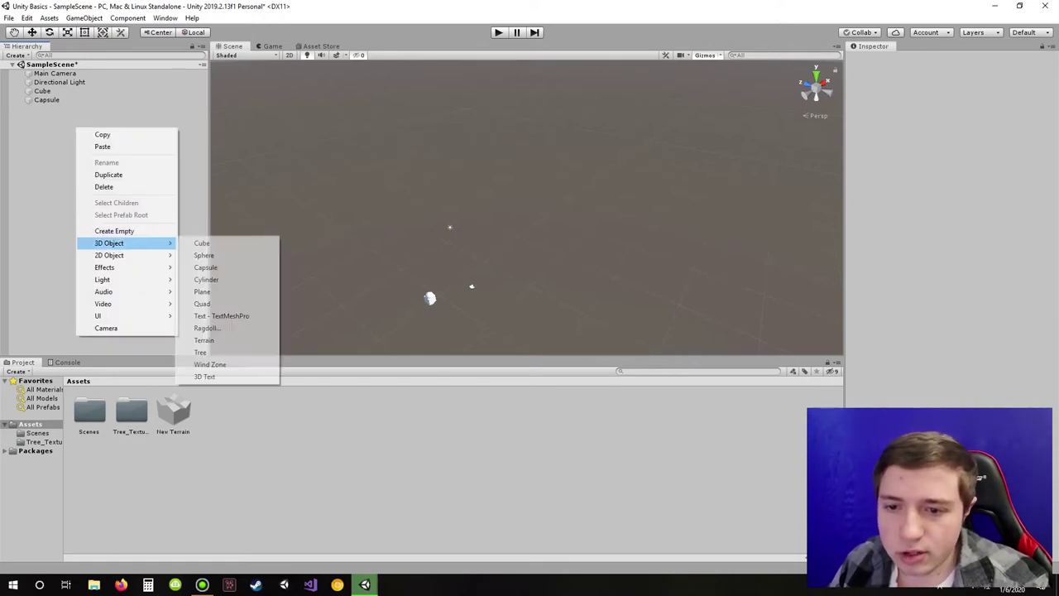
left_click(206, 280)
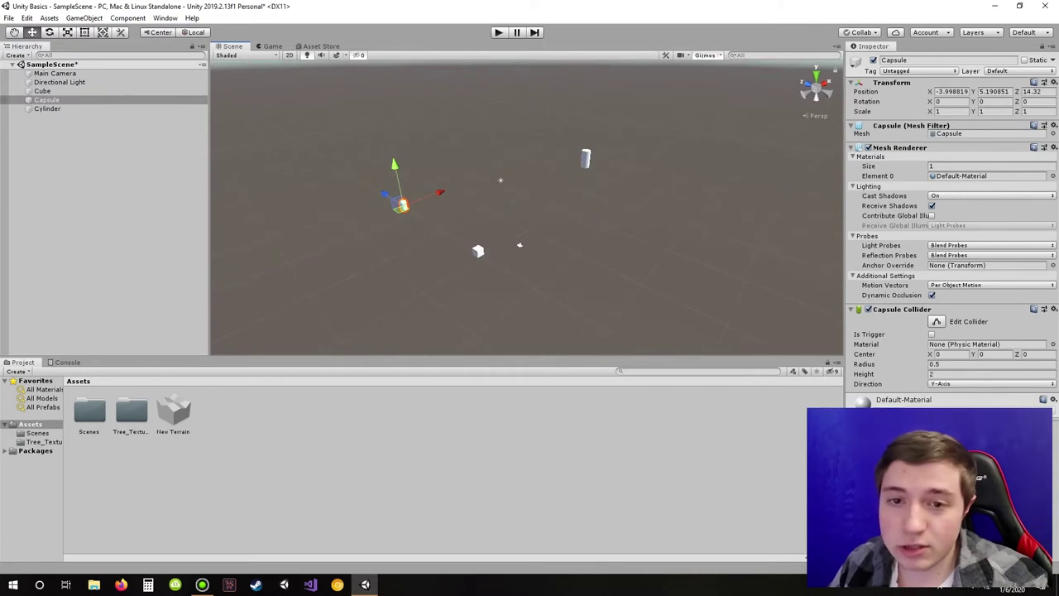
Step: Create an empty GameObject and make the Cube, Capsule and Cylinder its children
right_click(90, 159)
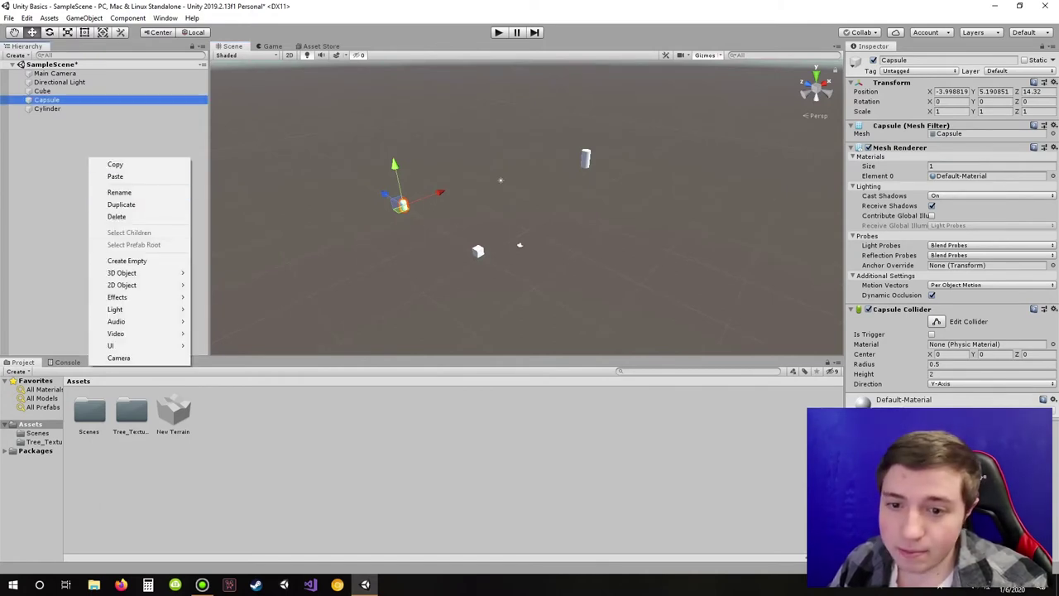
left_click(127, 260)
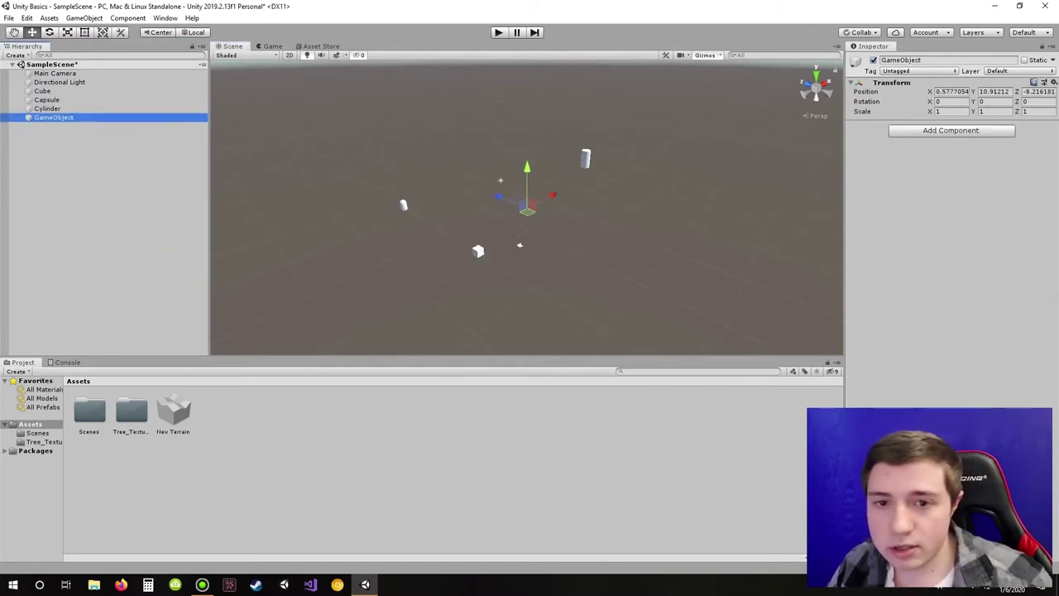
left_click(48, 108)
left_click(47, 100, "ctrl")
left_click(43, 91, "ctrl")
left_click_drag(43, 91, 53, 117)
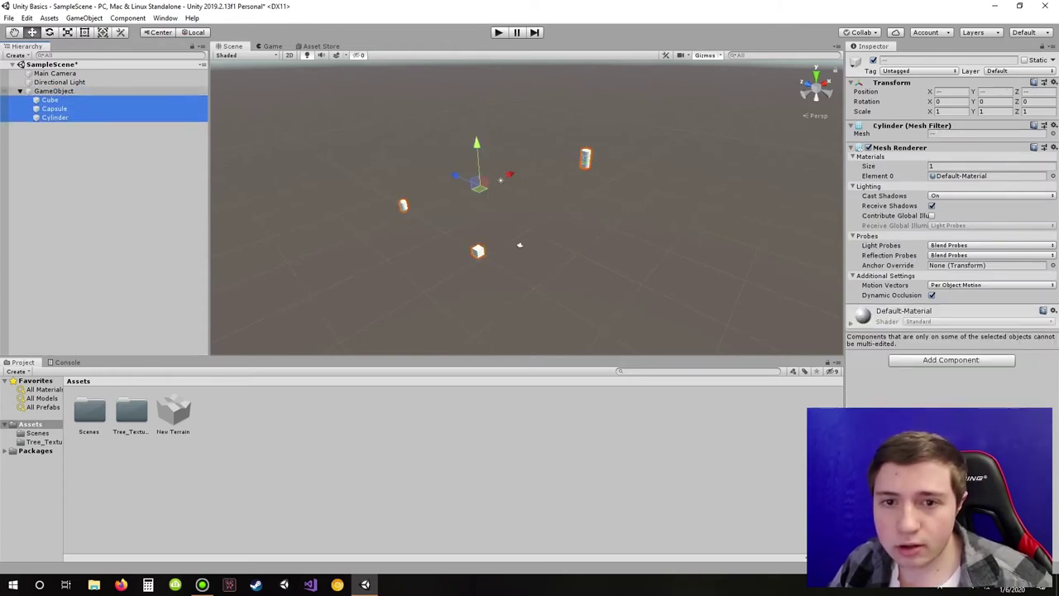
Step: Collapse the GameObject's children in the object tree and save the scene
left_click(20, 91)
left_click(79, 176)
key("ctrl+s")
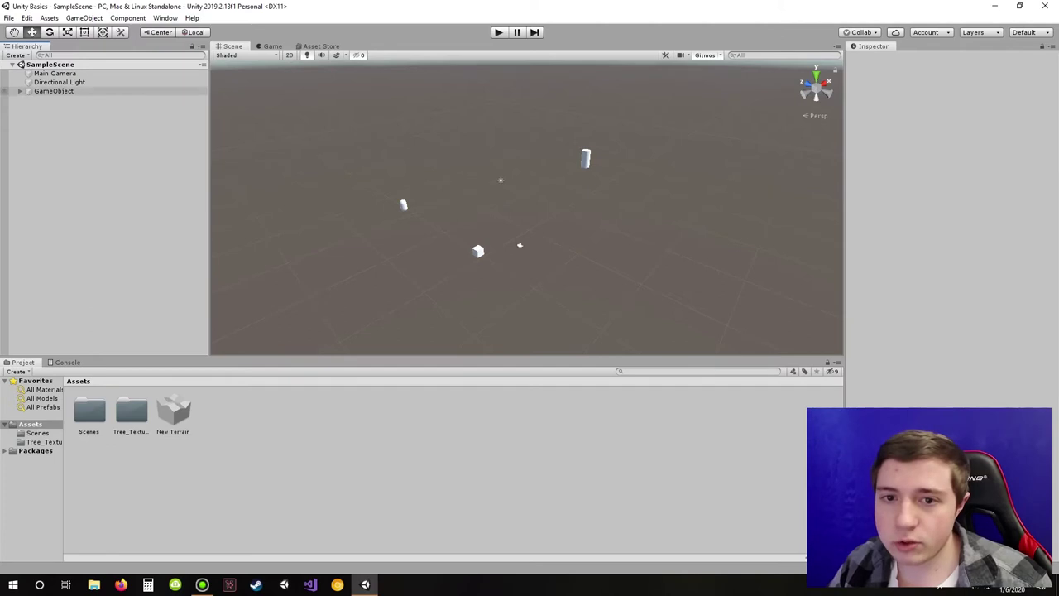
Step: Move the parent GameObject along Z to about -2.29 and inspect its Cube, Capsule and Cylinder children one by one
left_click(54, 91)
left_click_drag(455, 175, 428, 164)
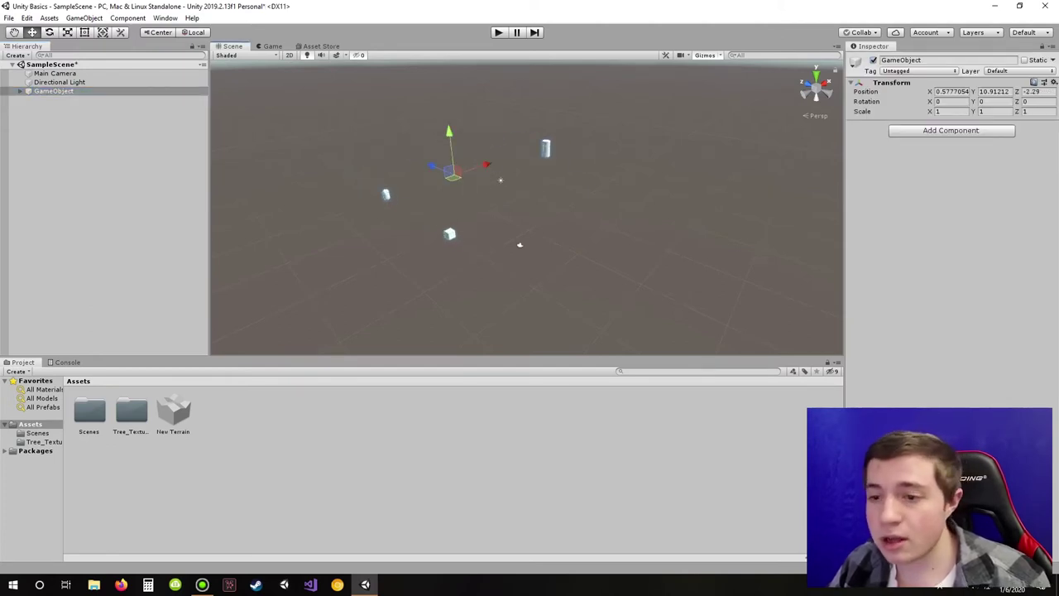
left_click(50, 100)
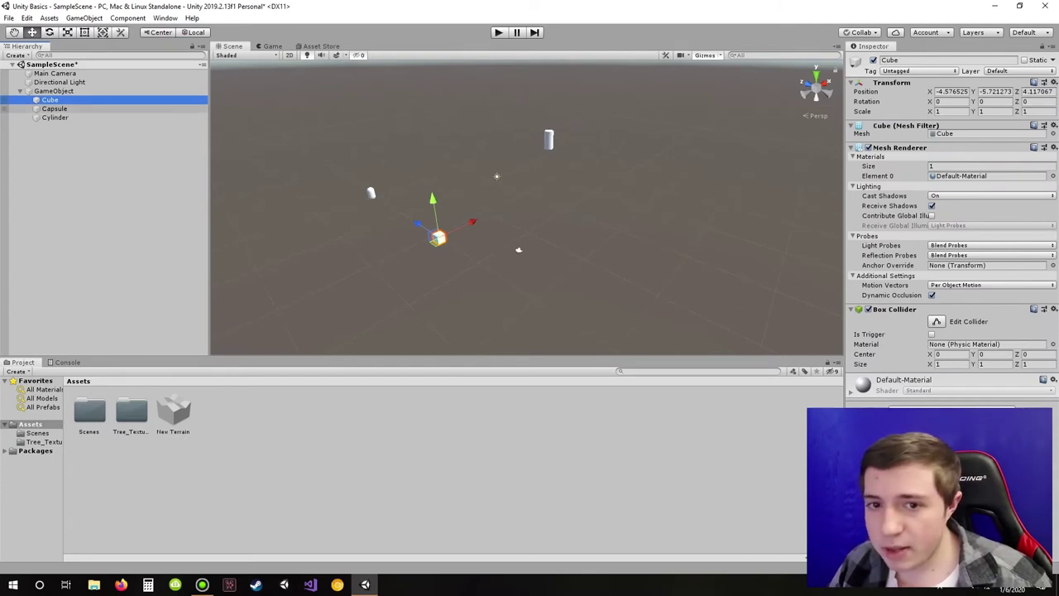
left_click(54, 109)
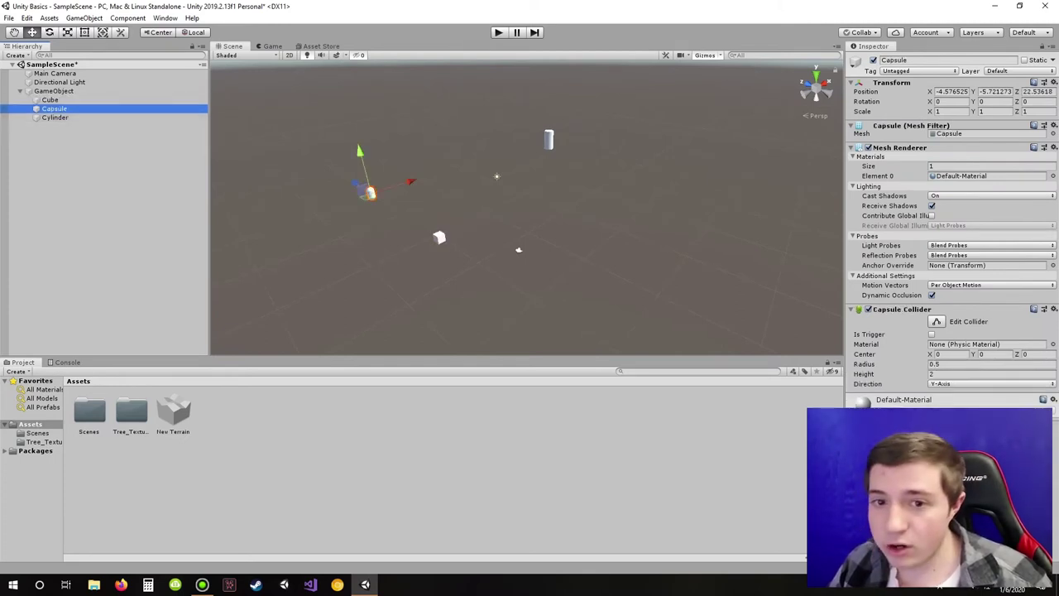
left_click(55, 118)
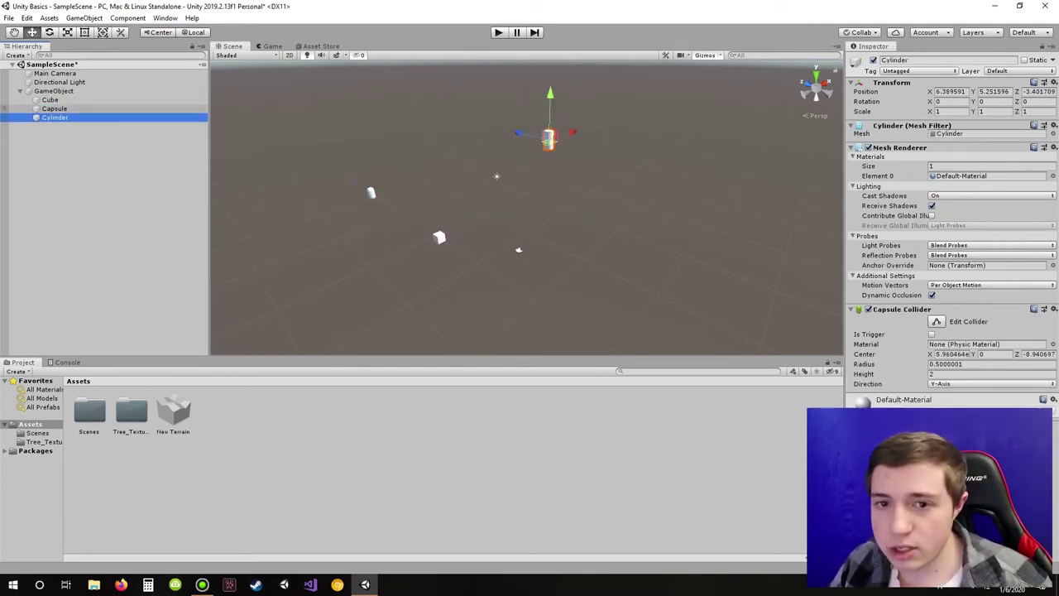
Step: Assign the Default-Skybox material to the Cube's Mesh Renderer
left_click(51, 100)
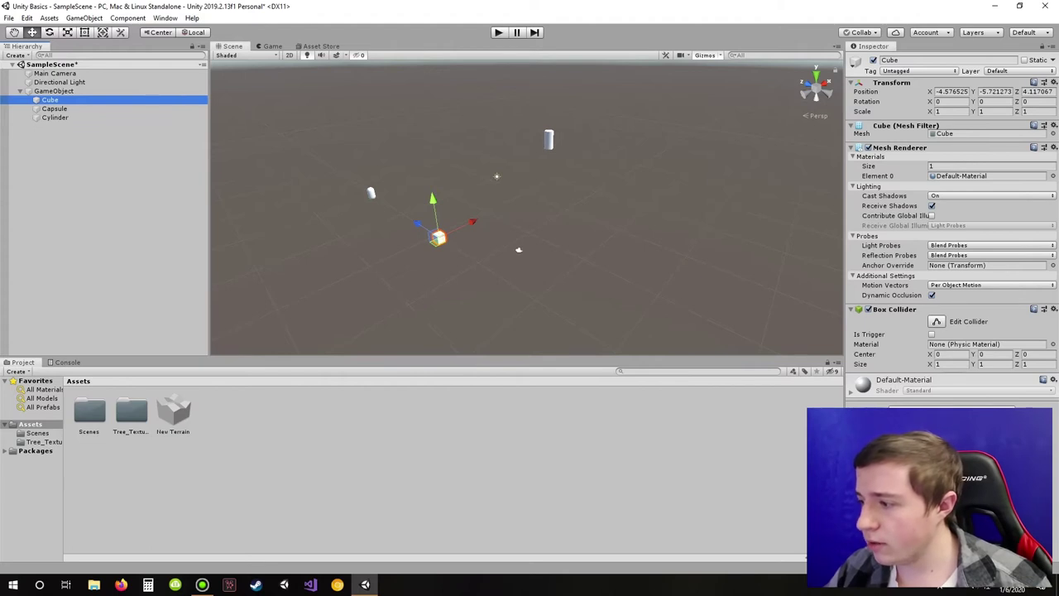
left_click(1054, 176)
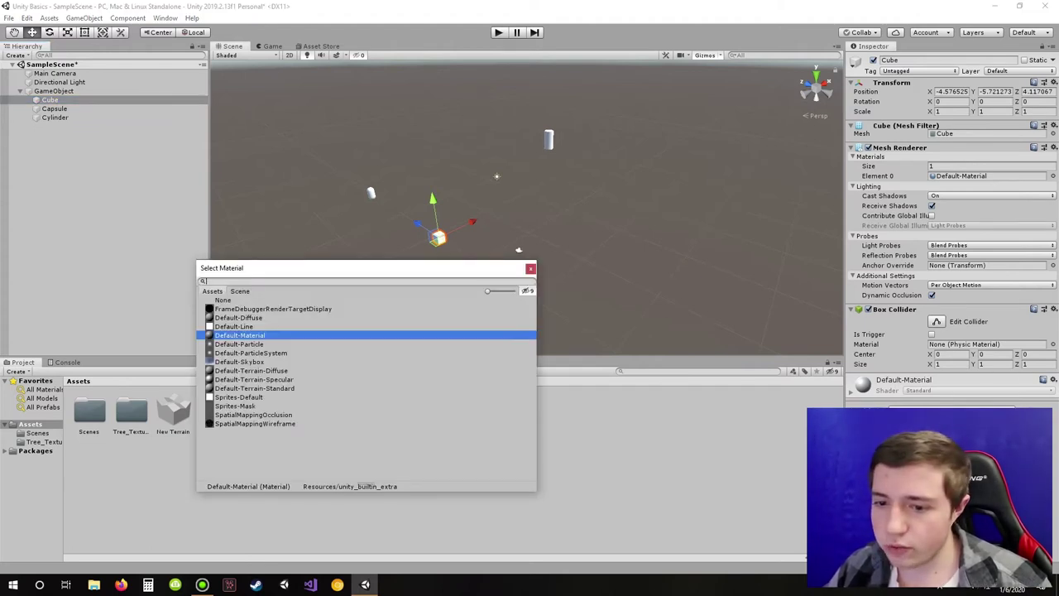
left_click(240, 362)
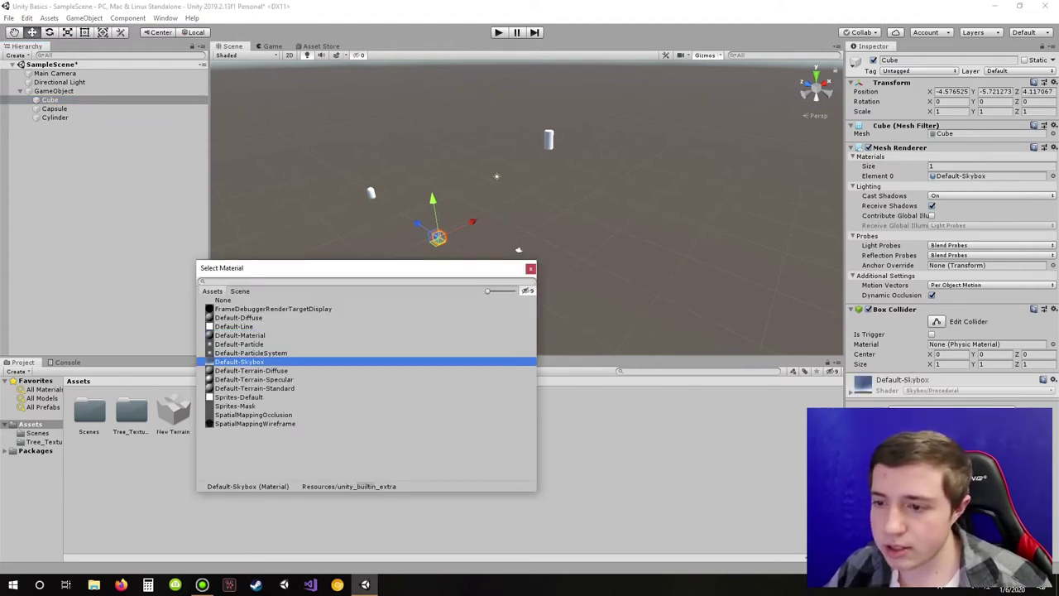
left_click(530, 268)
Step: Examine the Cube's skybox material up close from several angles
scroll(496, 223, "up", 6)
middle_click_drag(464, 240, 565, 197)
scroll(565, 196, "up", 2)
scroll(527, 207, "up", 3)
right_click_drag(527, 206, 356, 235)
scroll(479, 225, "up", 4)
left_click_drag(497, 198, 356, 256, "alt")
middle_click_drag(355, 257, 554, 178)
left_click_drag(554, 178, 331, 199, "alt")
middle_click_drag(331, 199, 786, 178)
right_click_drag(496, 198, 745, 207)
scroll(527, 206, "down", 8)
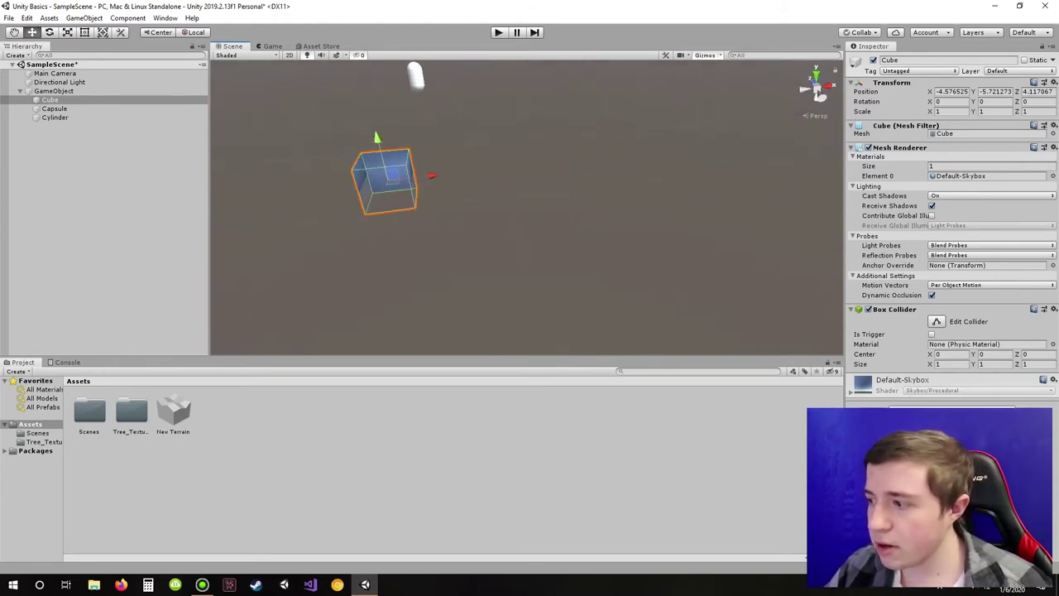
Step: Change the Cube's Mesh Renderer material to Default-Diffuse
left_click(1053, 176)
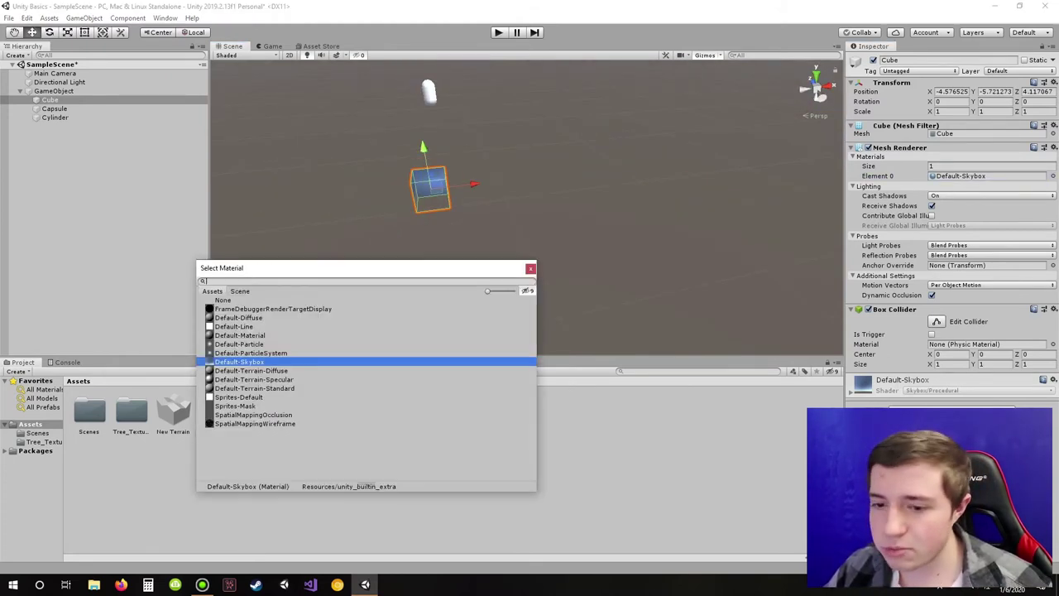
left_click(239, 318)
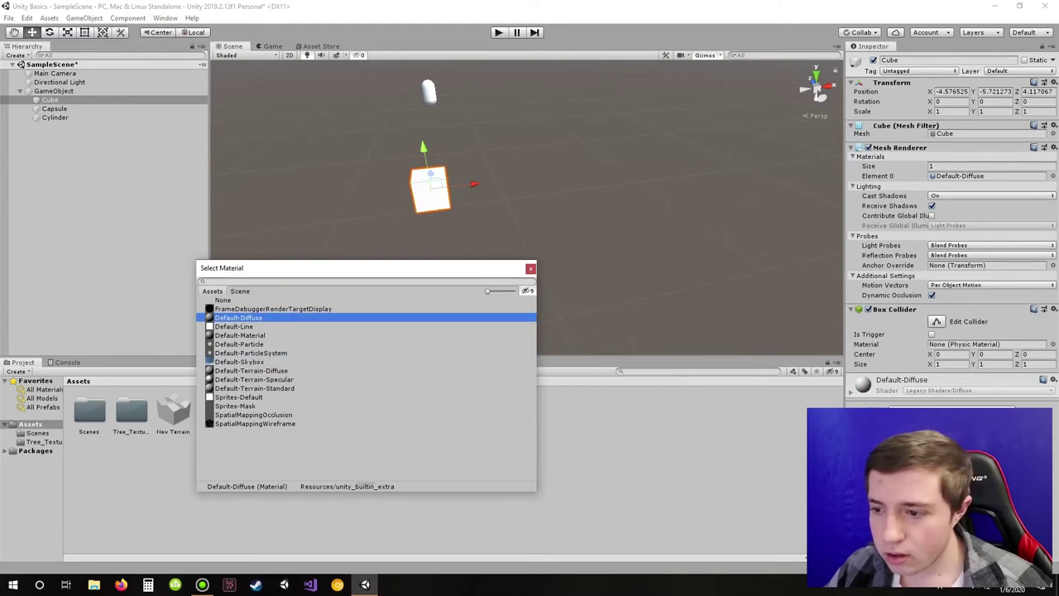
left_click(530, 268)
scroll(527, 223, "down", 5)
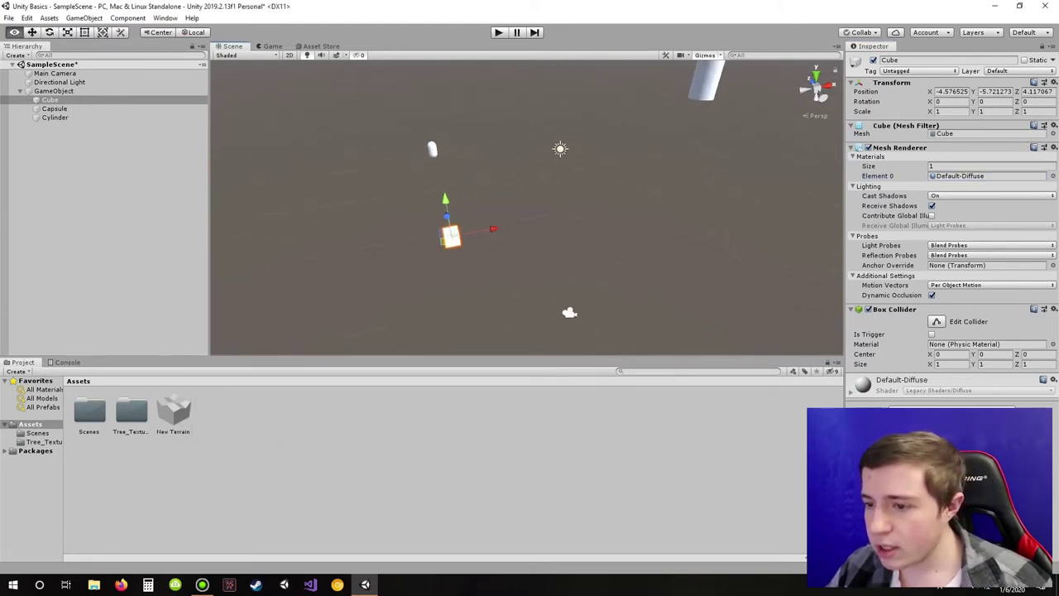
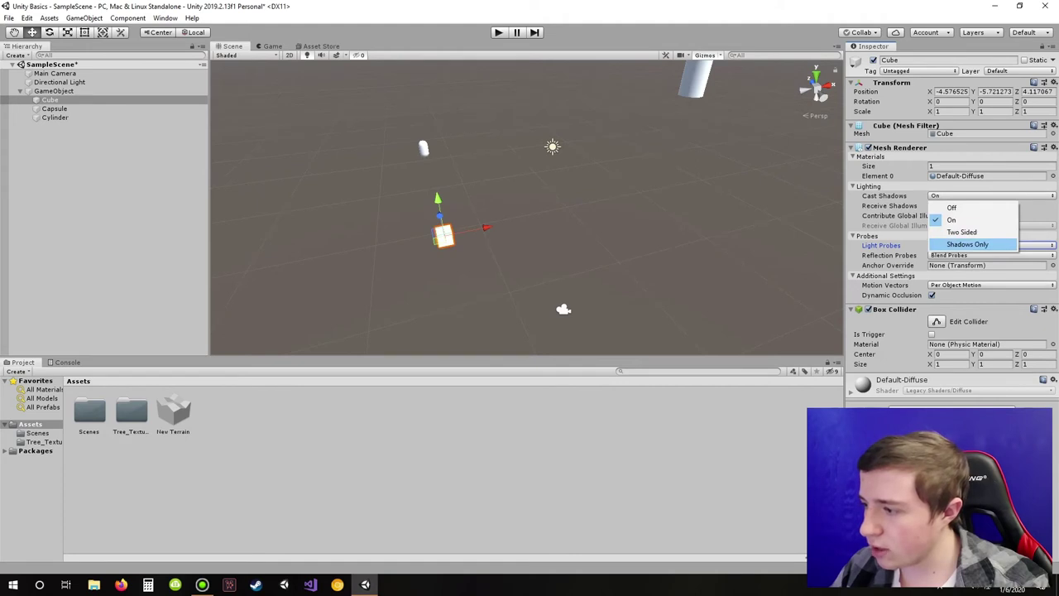
Step: Try the Shadows Only option for the Cube's Cast Shadows and set it back to On
left_click(991, 196)
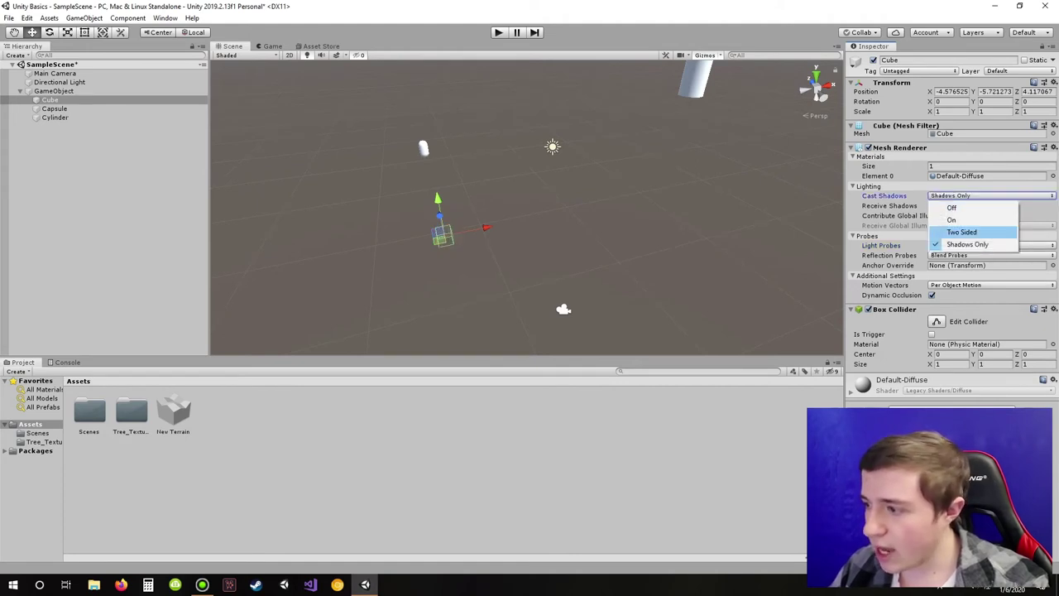
left_click(956, 219)
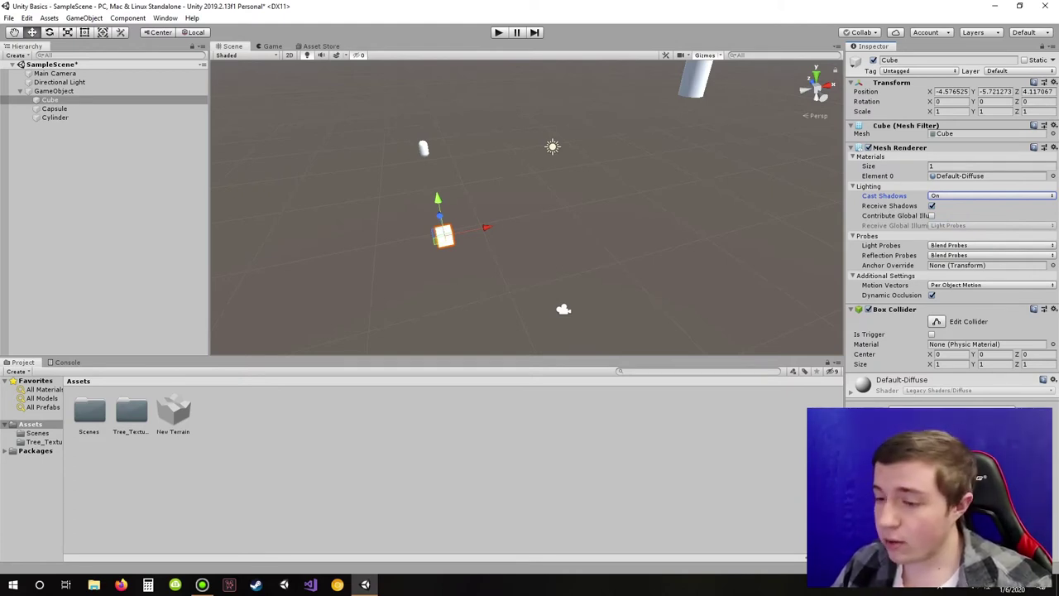
Step: Disable the Cube's Box Collider and enable it again while viewing the Cube up close
middle_click_drag(463, 206, 563, 214)
scroll(527, 206, "up", 8)
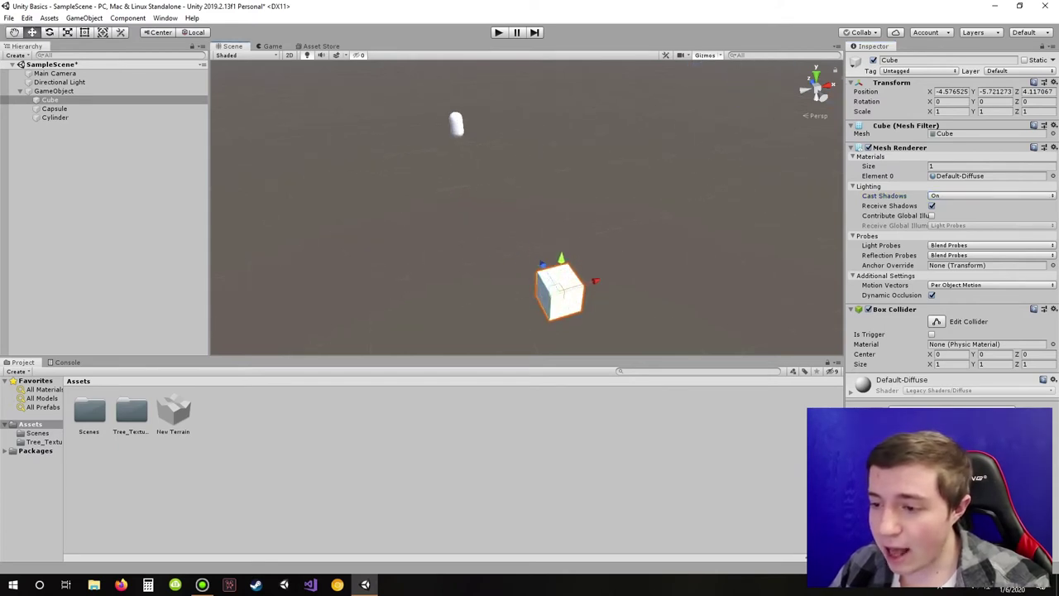
middle_click_drag(569, 310, 541, 192)
scroll(540, 192, "up", 7)
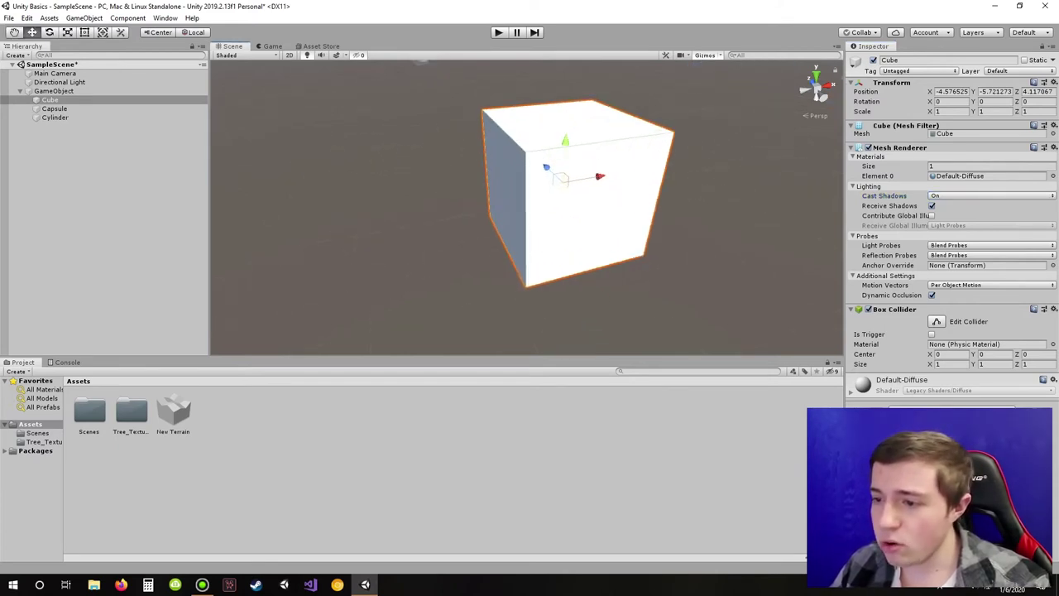
left_click(869, 310)
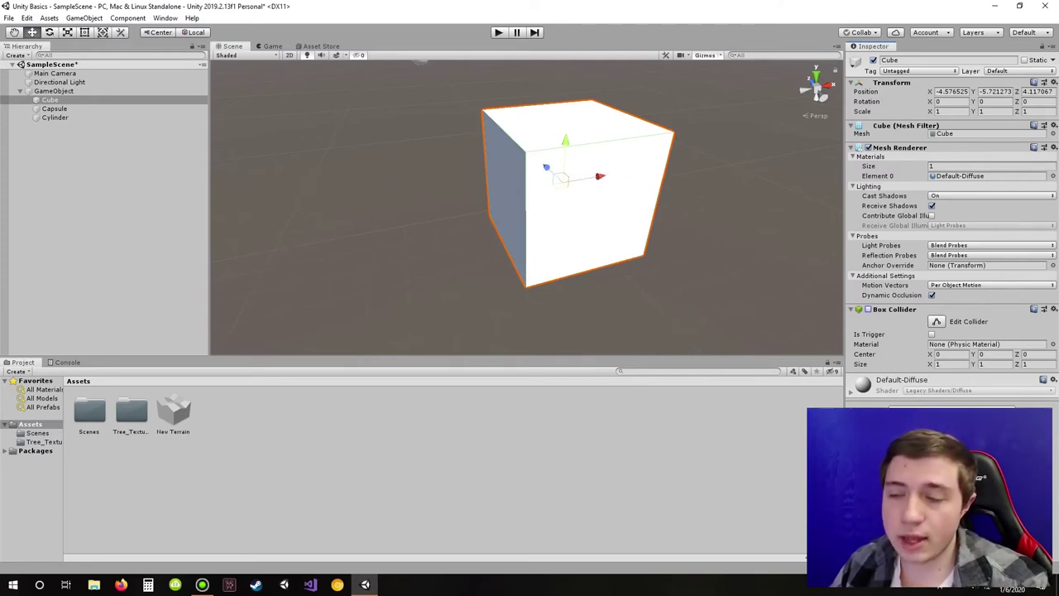
left_click(868, 308)
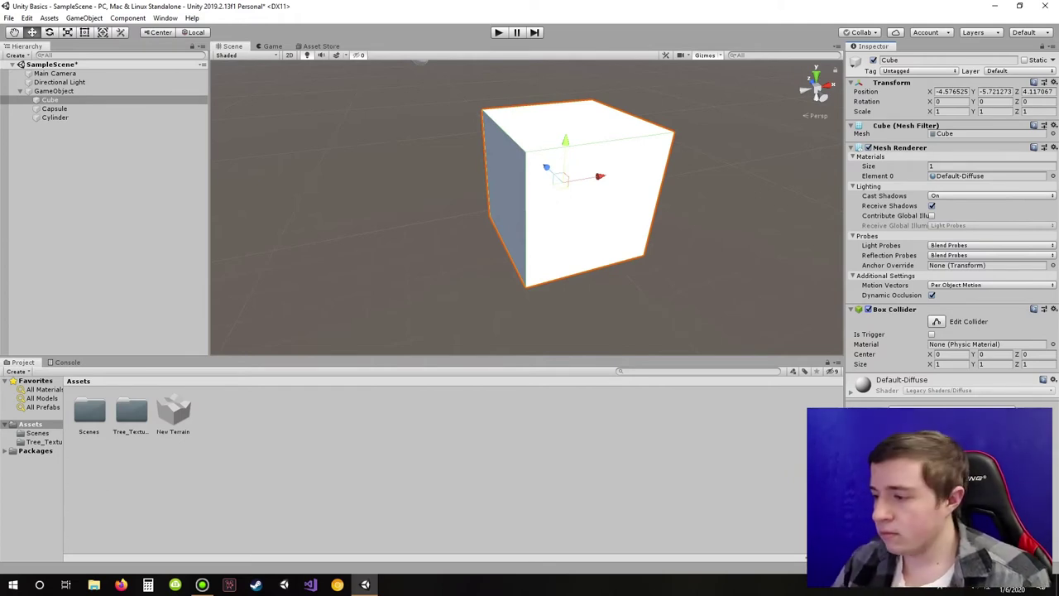
Step: Inspect the collider components of the Capsule and the Cylinder
left_click(55, 109)
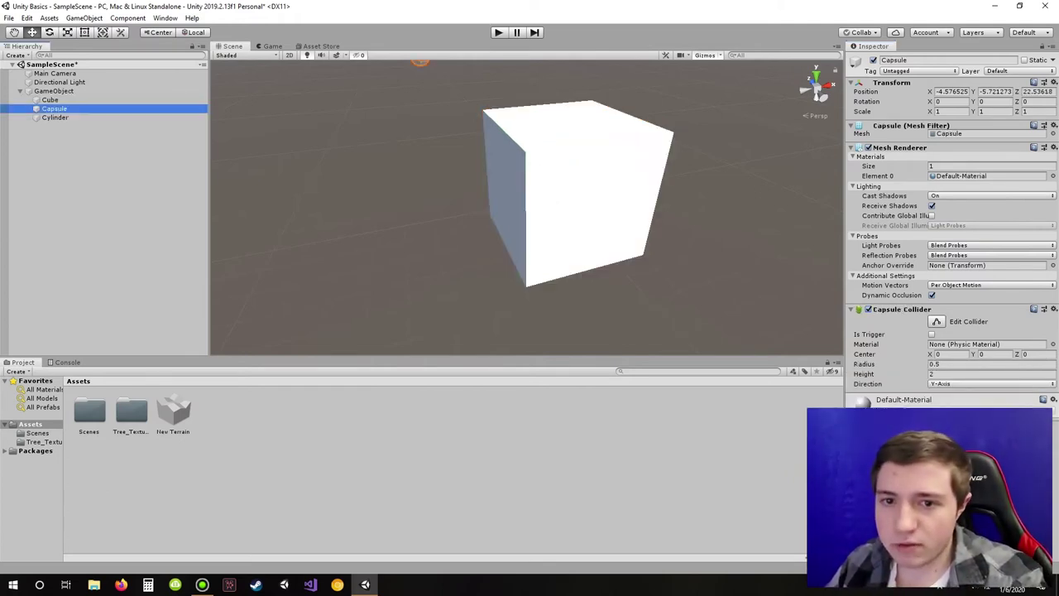
left_click(55, 118)
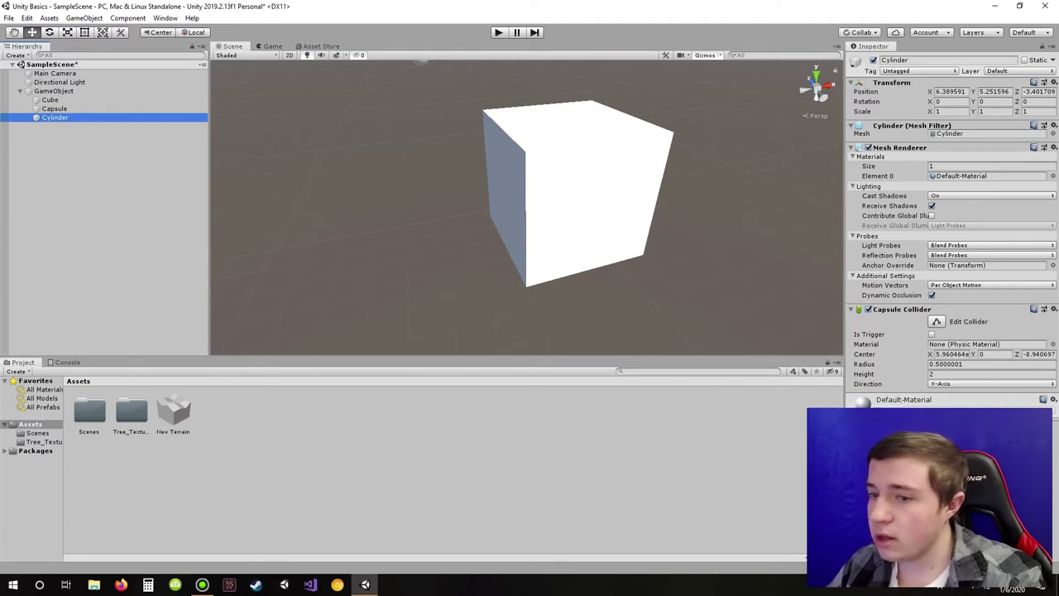
scroll(538, 202, "down", 5)
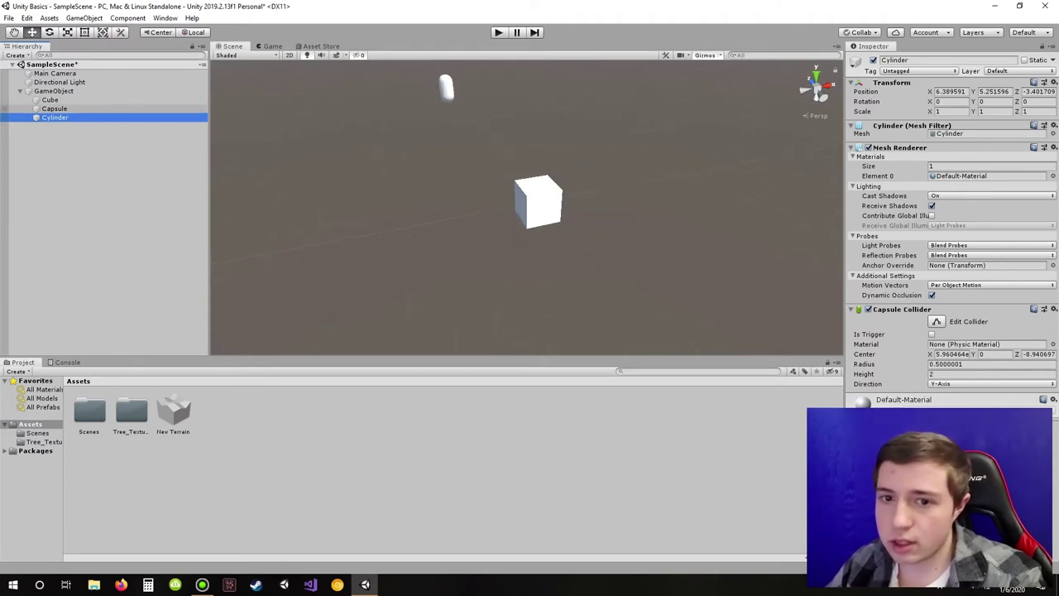
Step: Focus on the Capsule, turn its Mesh Renderer off to view the bare collider outline, and turn it on again
double_click(54, 108)
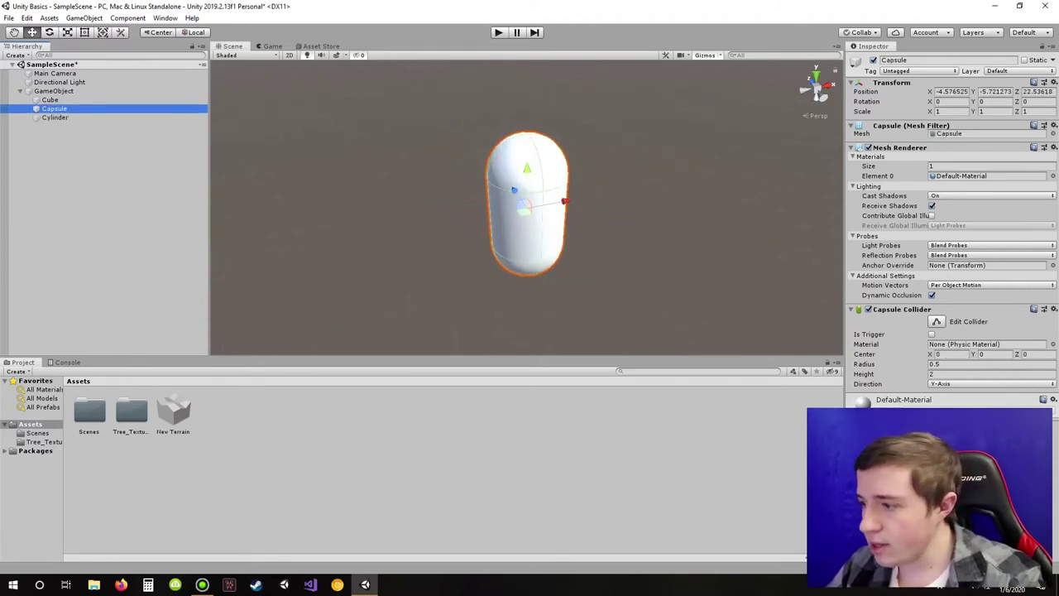
left_click(868, 147)
scroll(527, 207, "up", 4)
right_click_drag(527, 206, 536, 286)
mouse_move(579, 257)
left_mouse_down("alt")
mouse_move(579, 231)
mouse_move(571, 240)
left_mouse_up("alt")
left_click(868, 147)
scroll(530, 207, "down", 5)
Step: Focus on the Cube, hide its Mesh Renderer to view the Box Collider outline from several angles, and re-enable it
left_click(51, 100)
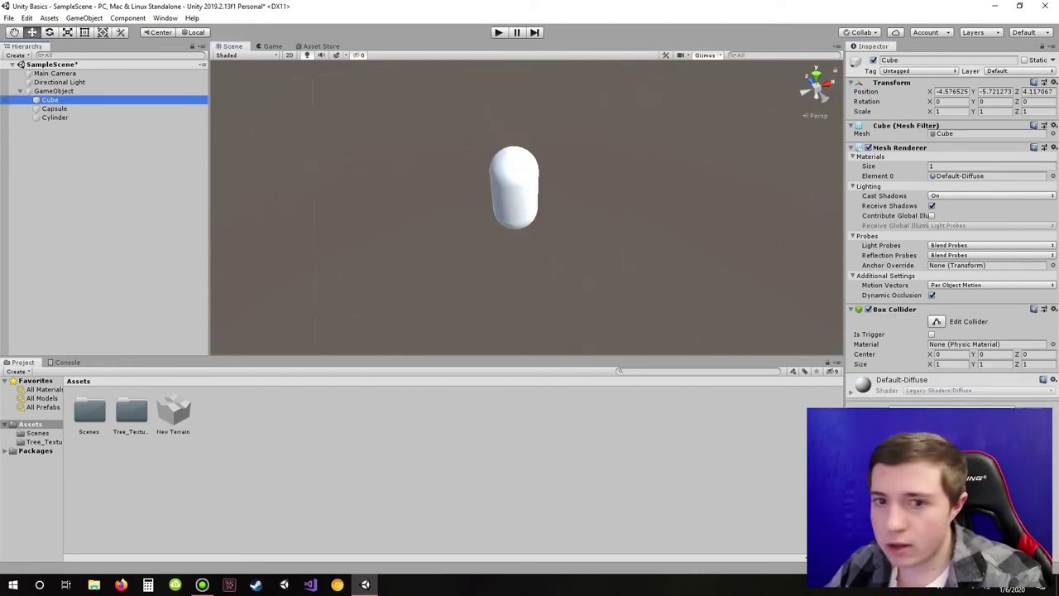
key("f")
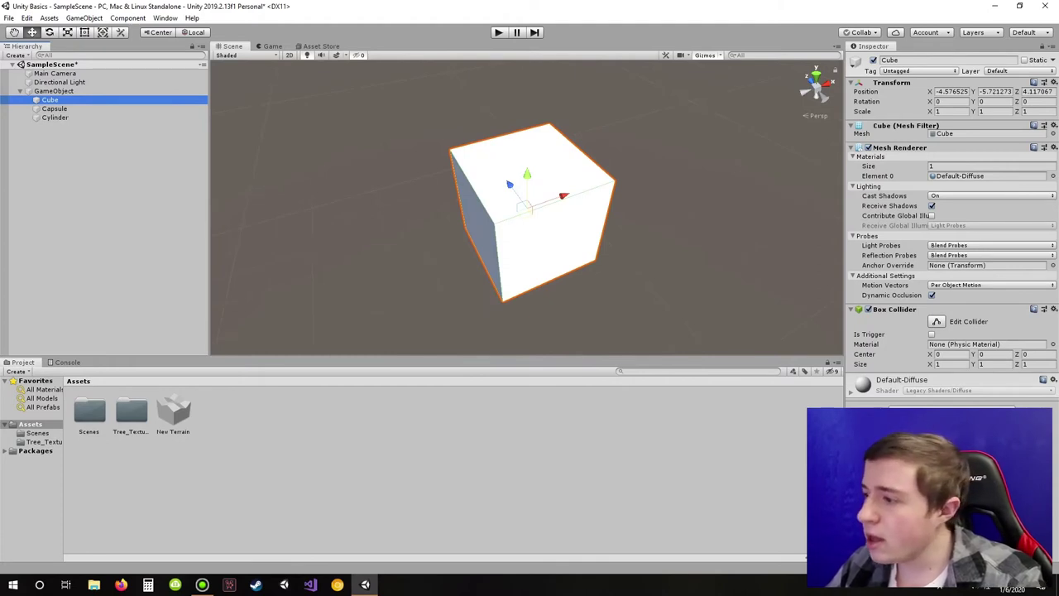
left_click(868, 147)
right_click_drag(620, 178, 583, 244)
middle_click_drag(583, 235, 439, 295)
right_click_drag(439, 295, 405, 215)
middle_click_drag(414, 223, 472, 87)
mouse_move(555, 215)
right_mouse_down()
mouse_move(555, 249)
mouse_move(554, 190)
mouse_move(538, 190)
mouse_move(546, 174)
mouse_move(546, 244)
mouse_move(541, 227)
right_mouse_up()
left_click(868, 148)
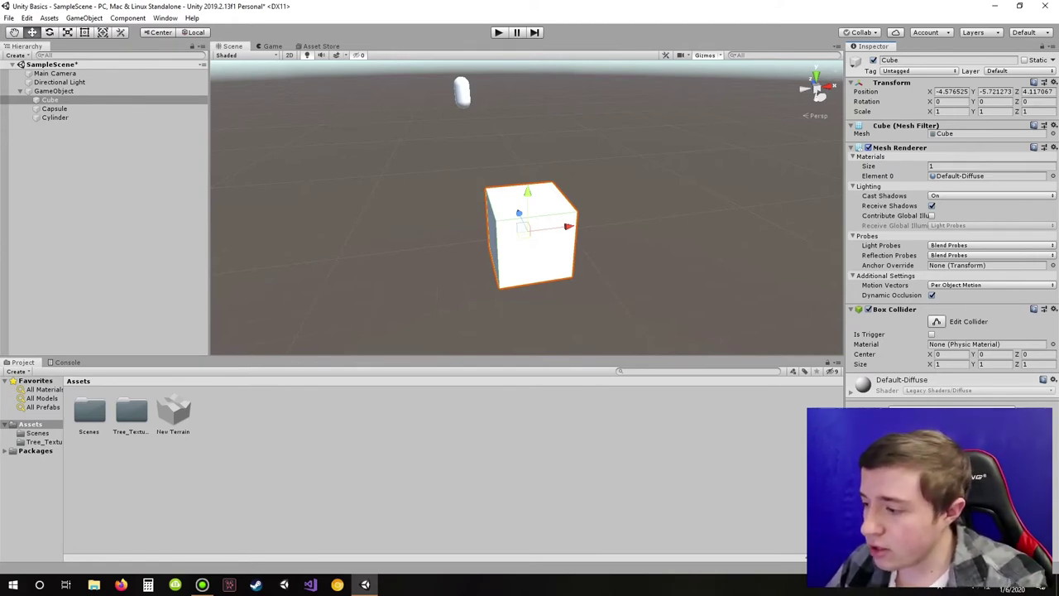
Step: Try shifting the Cube's Box Collider center to 2.31 on X and undo the shift
left_click_drag(930, 354, 972, 354)
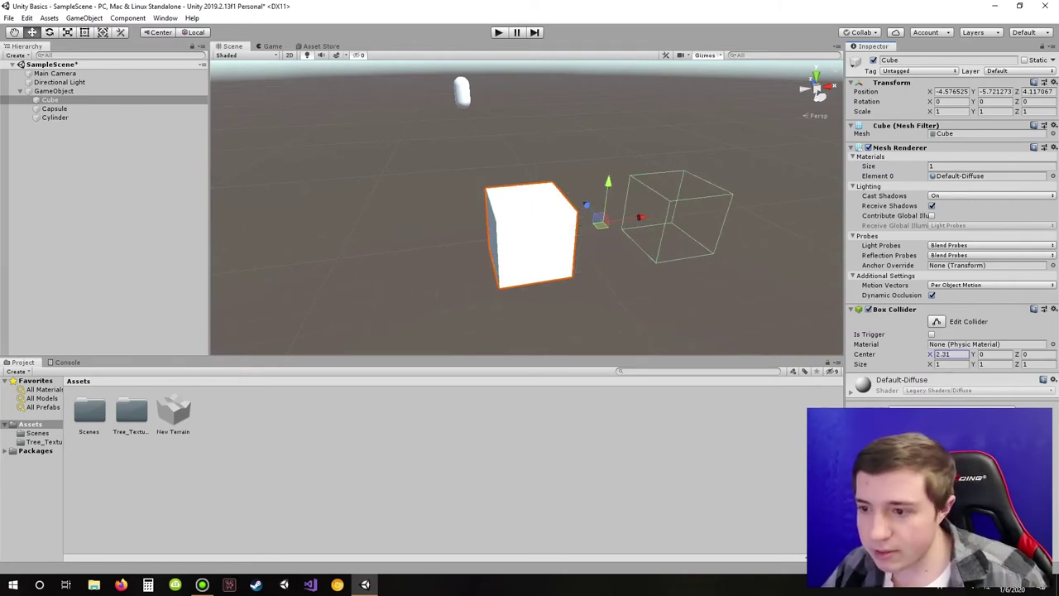
key("ctrl+z")
Step: Set the Cube's Box Collider size to 2 on X, Y and Z
left_click(949, 364)
type("2")
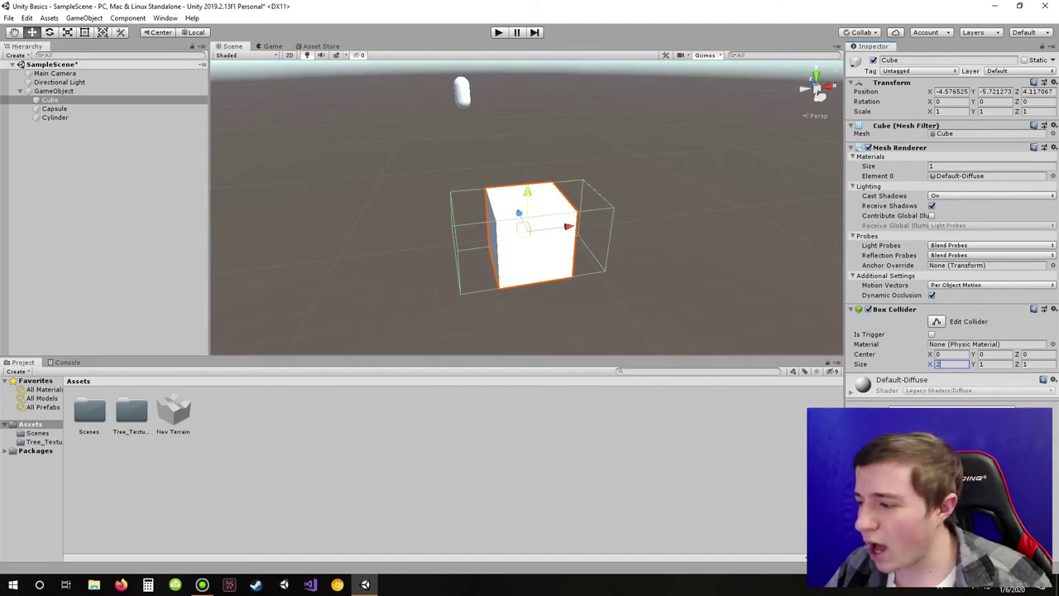
key("Tab")
type("2")
key("Tab")
type("2")
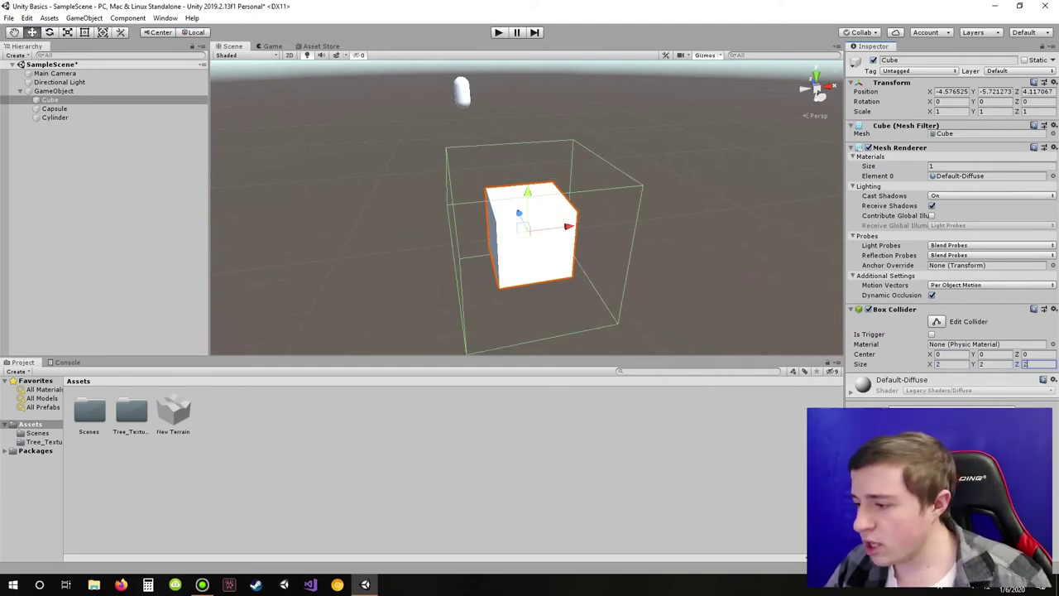
Step: Reset the Cube's Box Collider size to 1 on X, Y and Z
left_click(950, 364)
type("1")
key("Tab")
type("1")
key("Tab")
type("1")
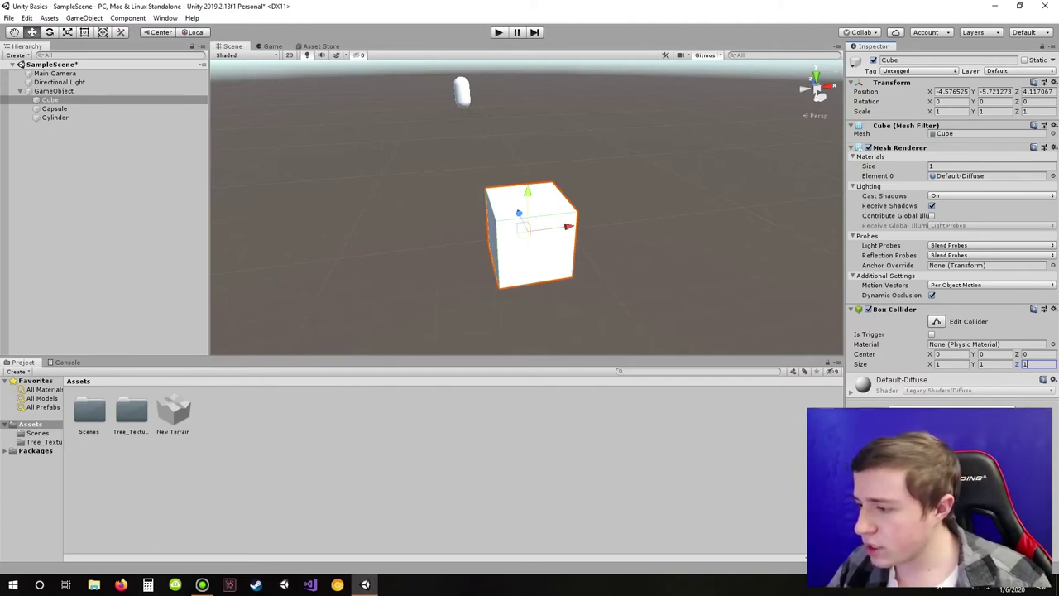
Step: Turn on Is Trigger for the Cube's Box Collider and turn it off again
left_click(932, 334)
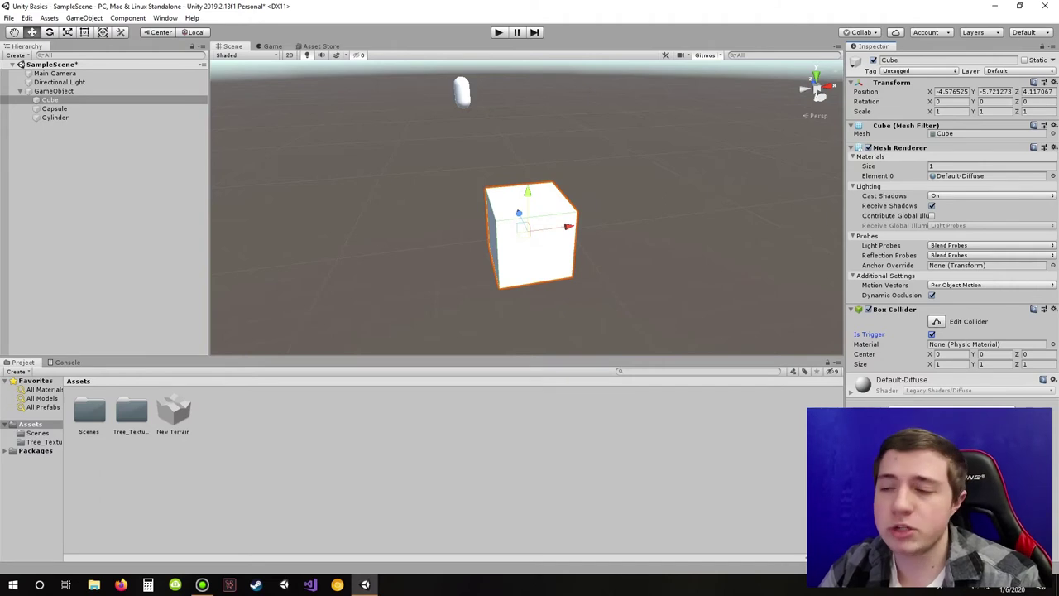
left_click(932, 334)
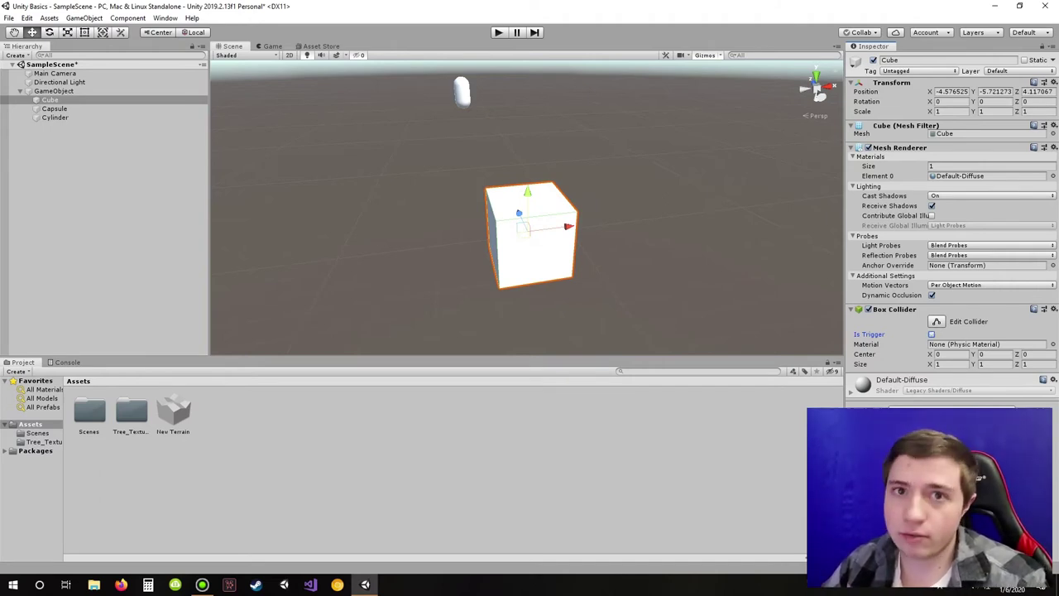
Step: Compare the Capsule's and Cylinder's components by selecting each in turn
left_click(55, 109)
left_click(55, 118)
left_click(55, 108)
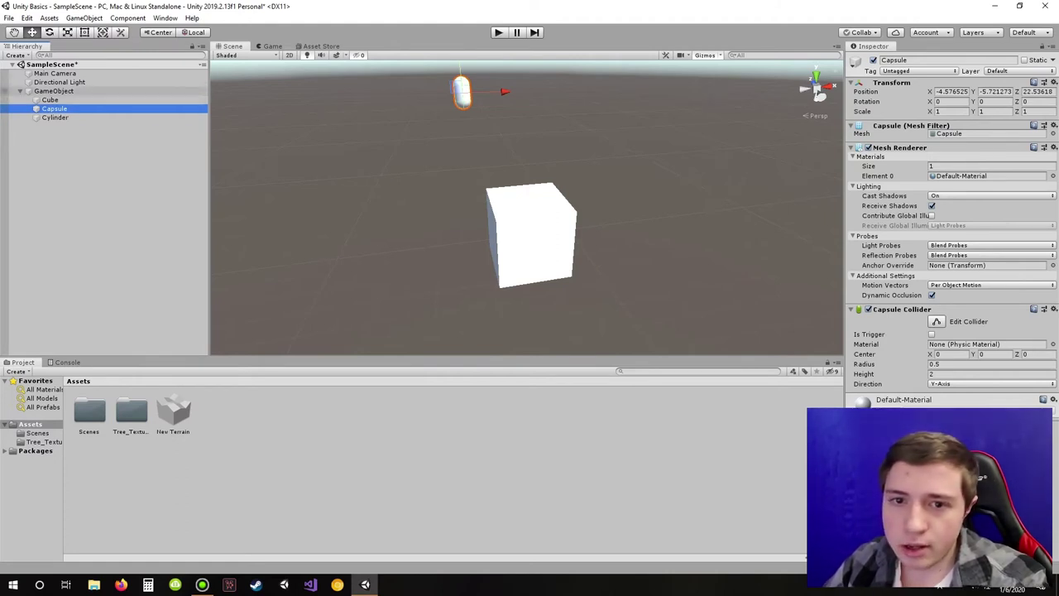
Step: Collapse the parent GameObject and add a Particle System effect to the scene
left_click(19, 91)
right_click(63, 164)
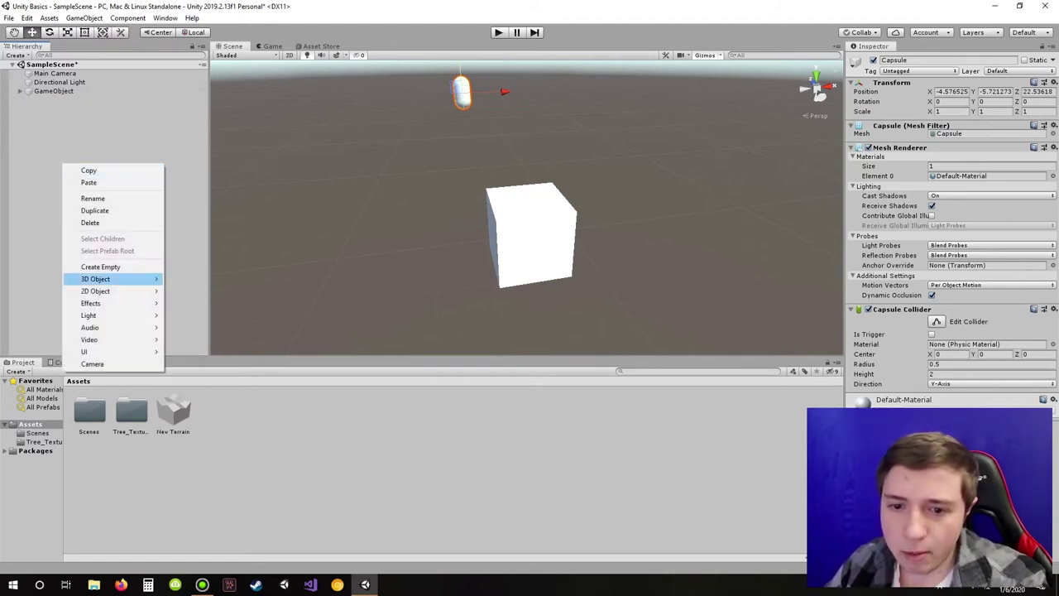
mouse_move(100, 302)
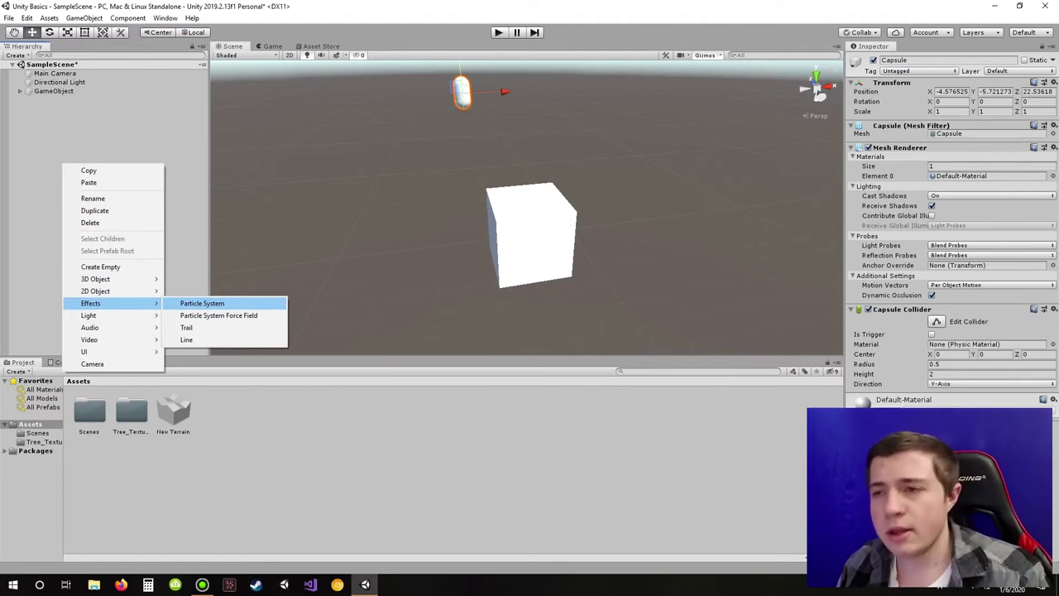
left_click(202, 303)
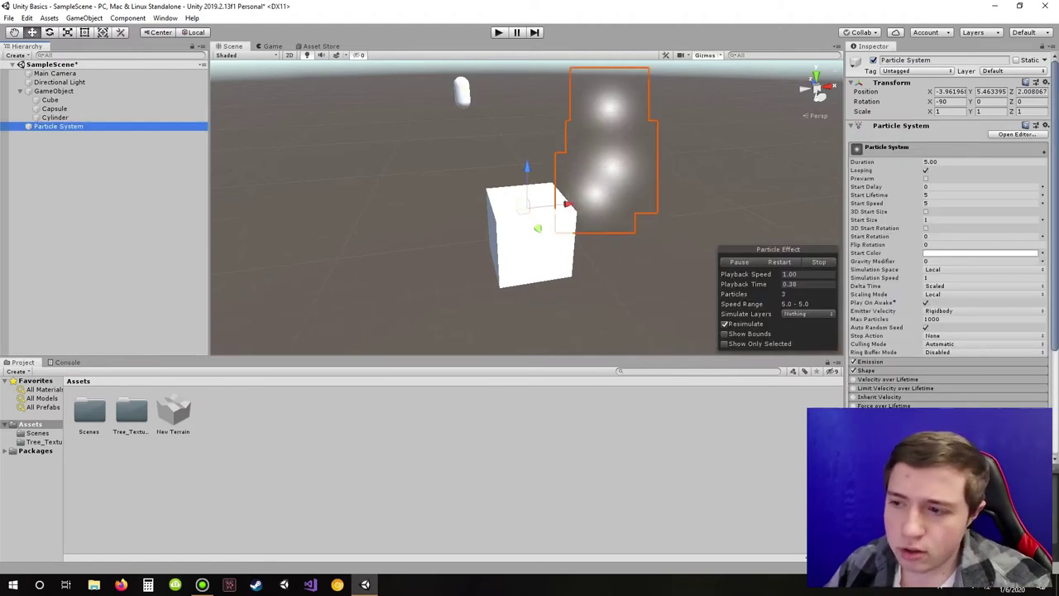
Step: View the emitted particles, move the Particle System to X 1.06, and look through its properties and modules
right_click_drag(527, 273, 525, 87)
right_click_drag(525, 207, 533, 147)
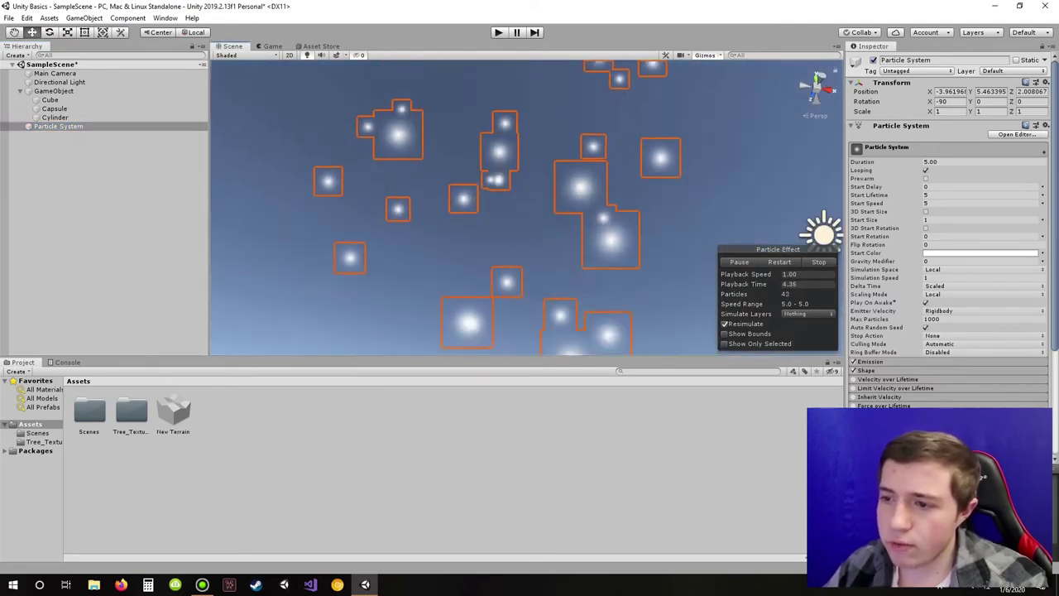
scroll(527, 207, "down", 3)
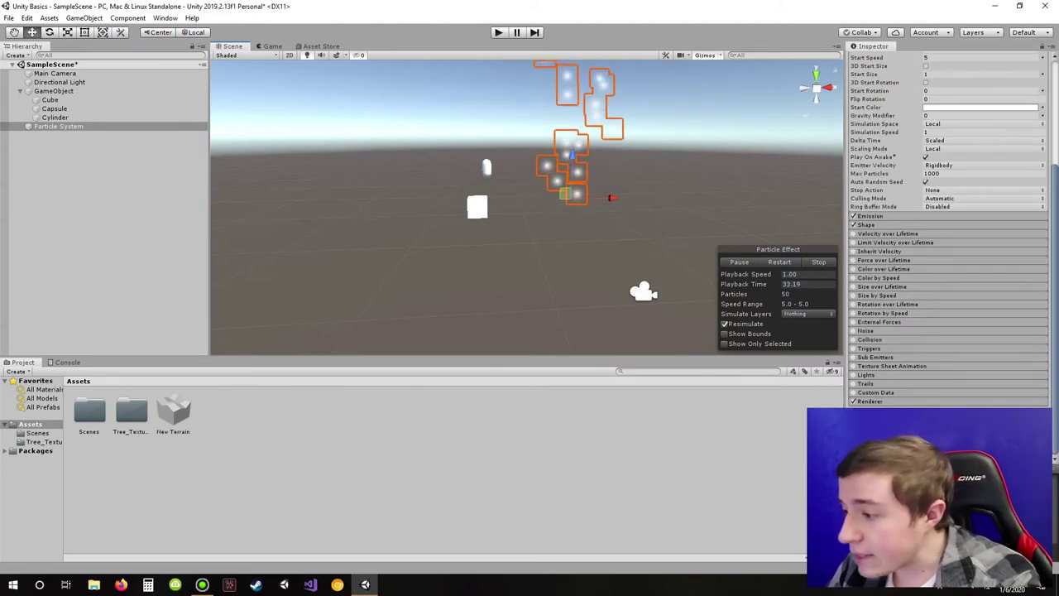
scroll(860, 279, "down", 4)
scroll(860, 279, "up", 4)
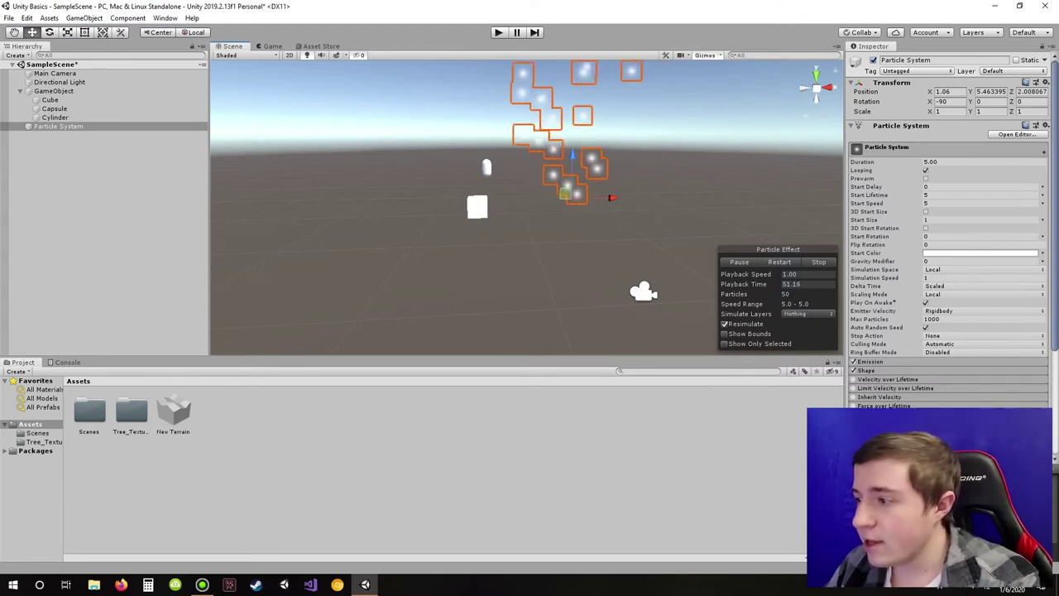
Step: Set the Particle System's Duration to 10 and turn off Looping
left_click(951, 162)
type("10")
key("Return")
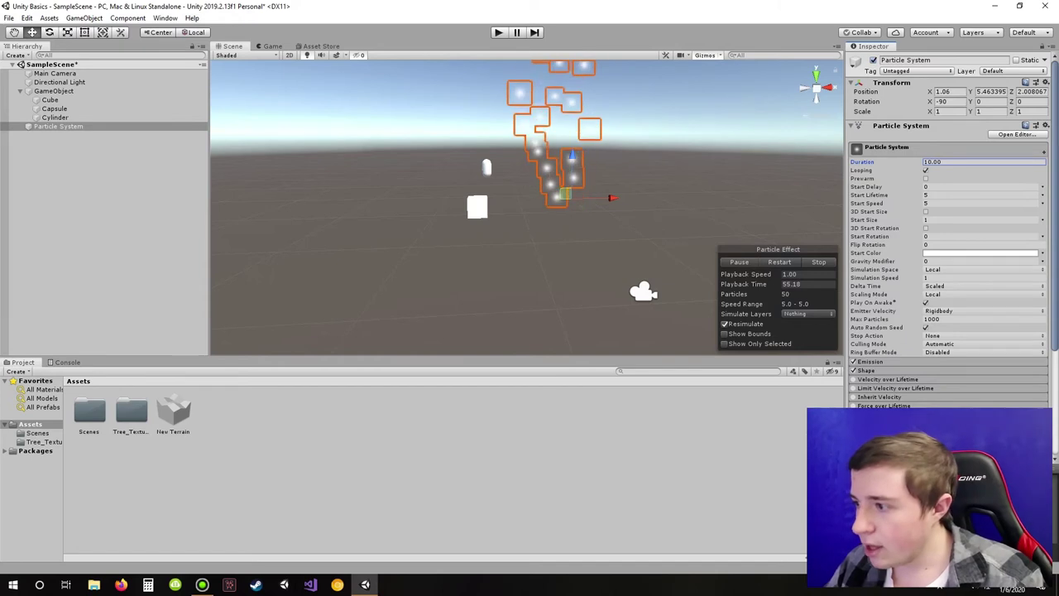
left_click(926, 170)
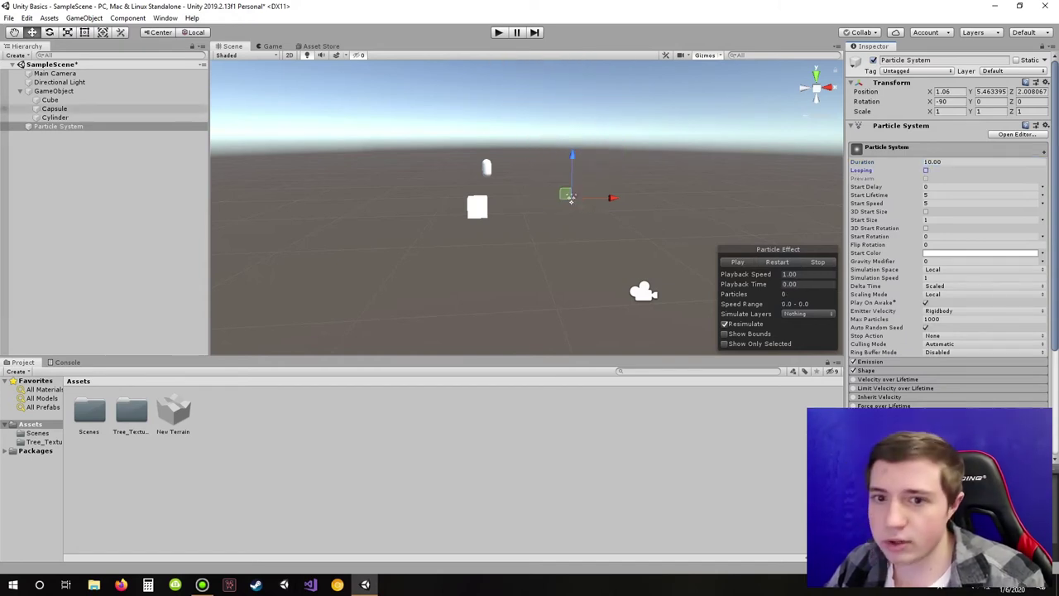
Step: Reselect the Particle System to replay its effect in the scene
left_click(55, 118)
left_click(59, 127)
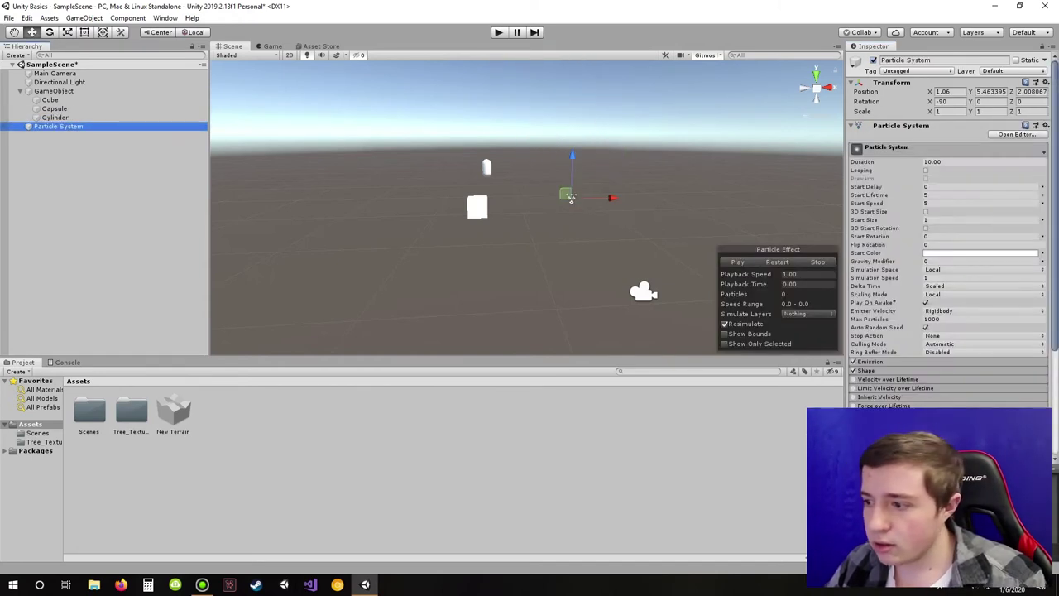
left_click(569, 197)
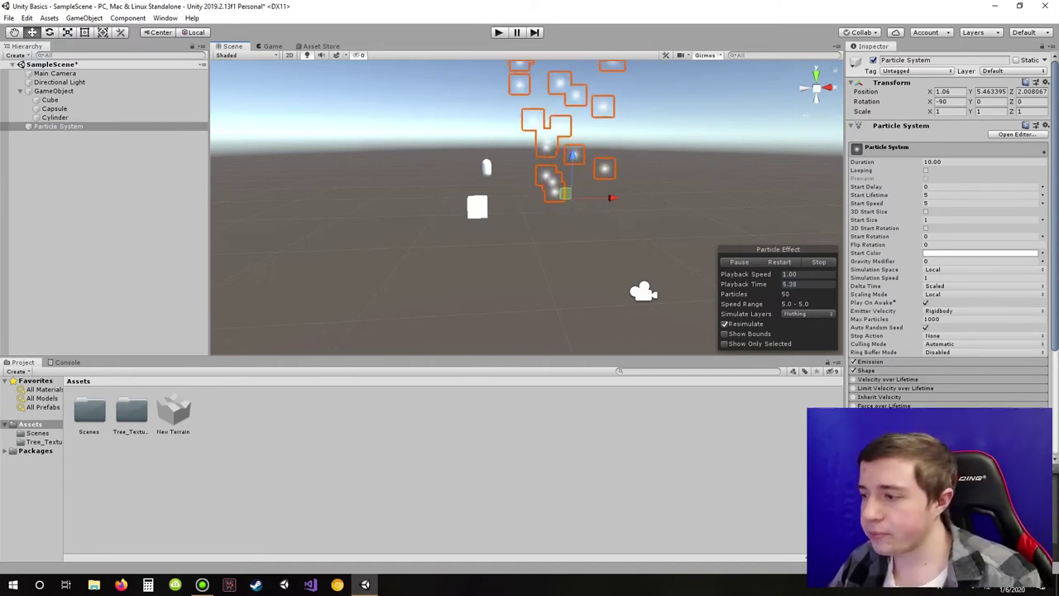
Step: Set the Particle System's Start Color to red (FF0000)
left_click(979, 253)
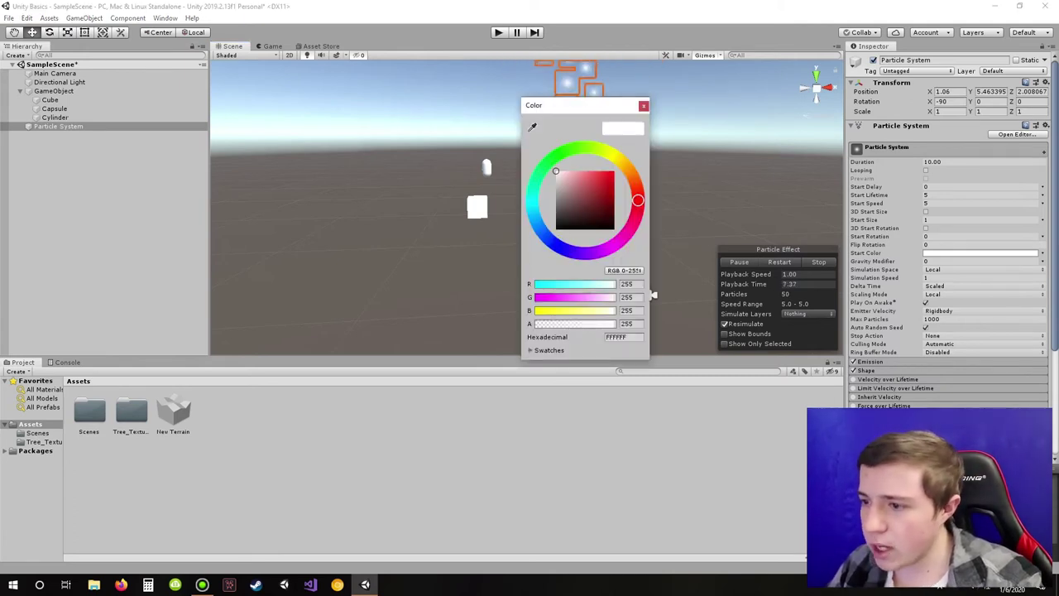
left_click(613, 172)
left_click(643, 106)
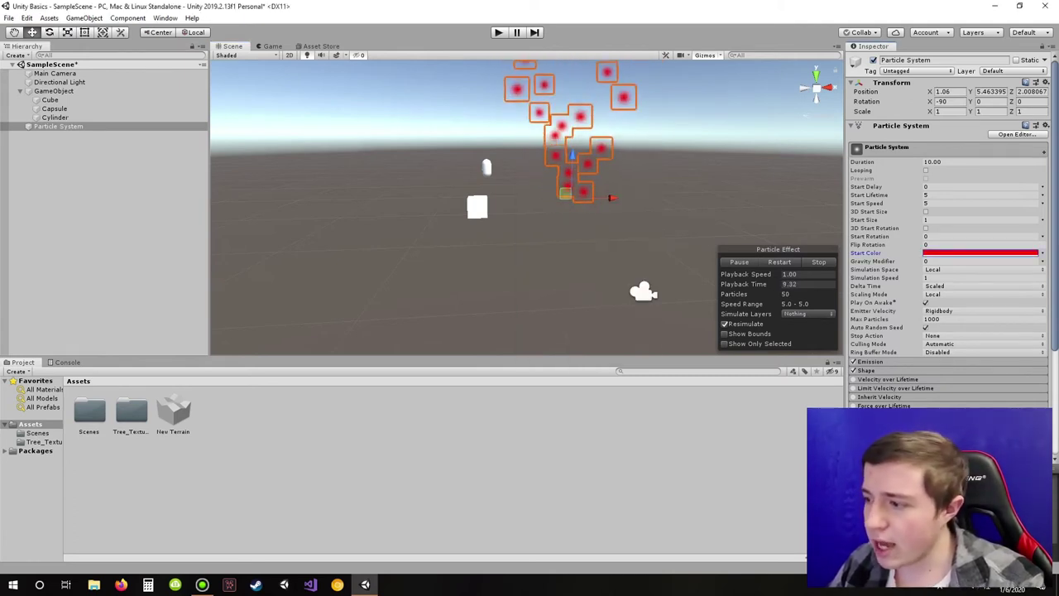
Step: Change the Particle System's Start Color to dark gray (5A5A5A)
left_click(980, 253)
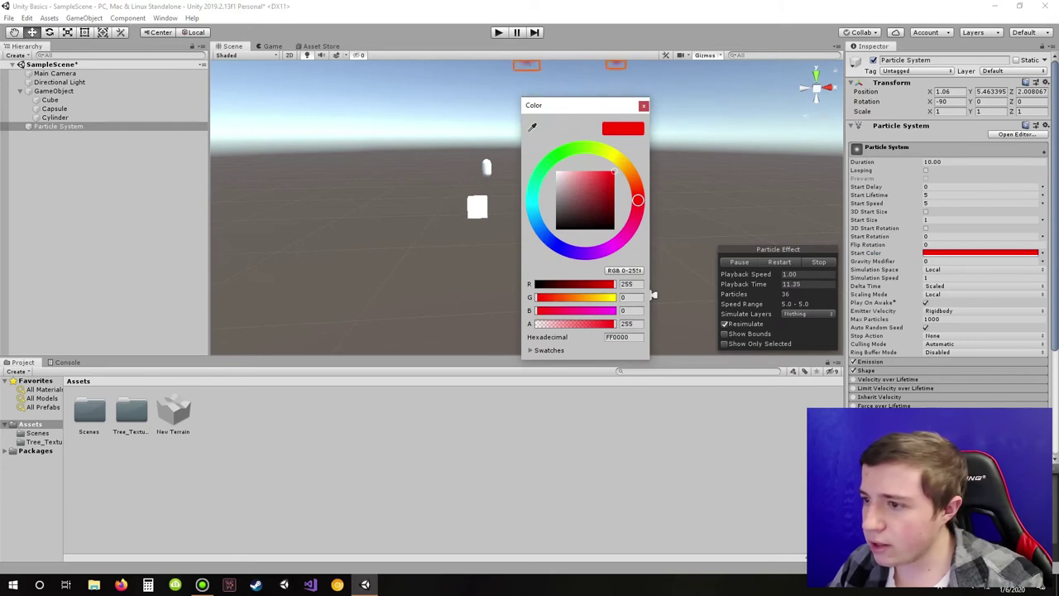
left_click_drag(598, 205, 556, 208)
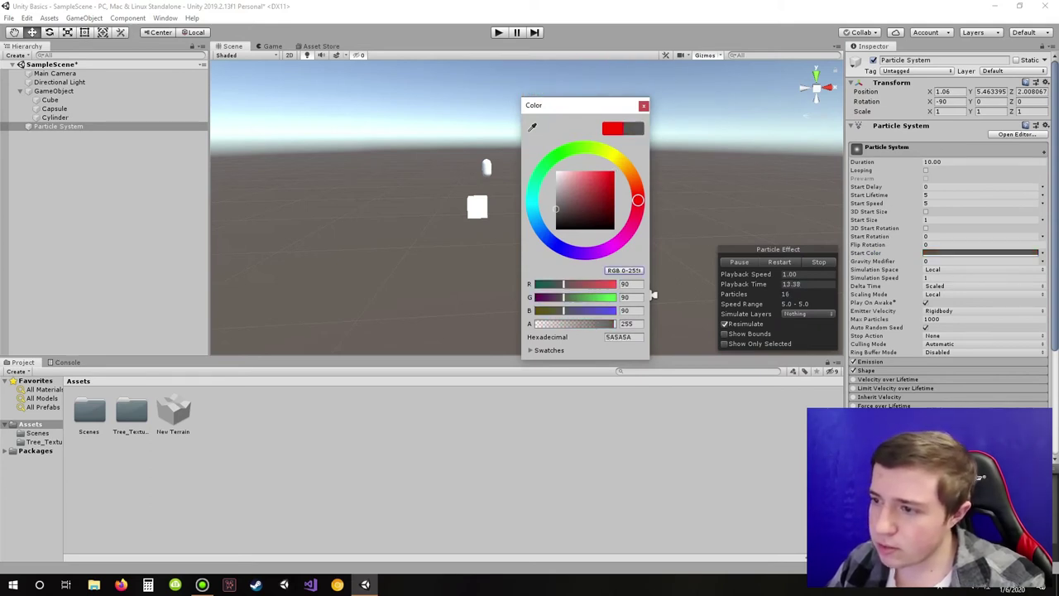
left_click(644, 106)
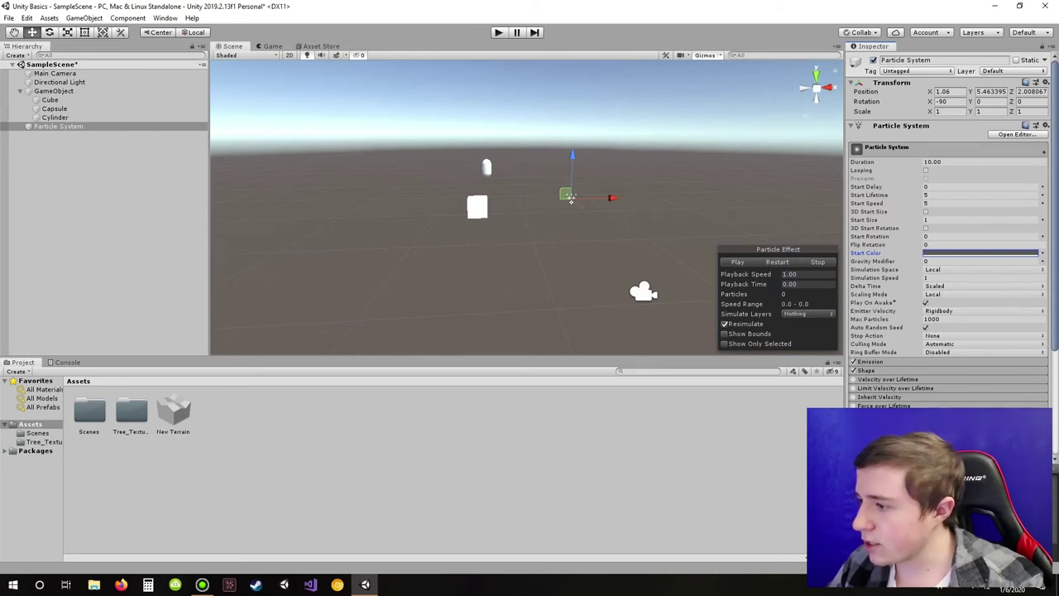
Step: Set the Particle System's Start Speed to 1 and turn Looping back on
left_click(952, 203)
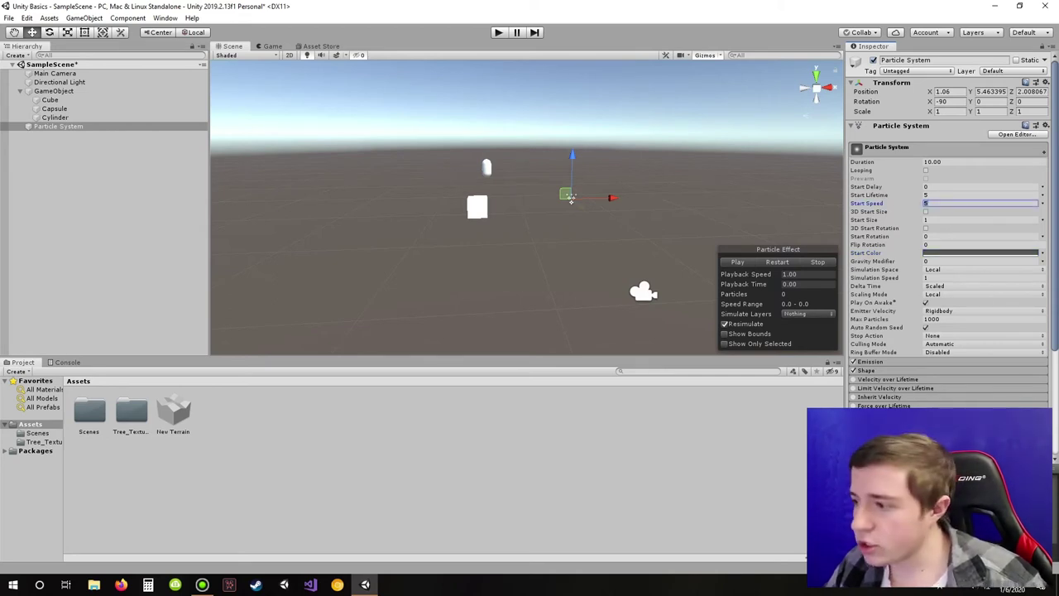
scroll(947, 240, "down", 3)
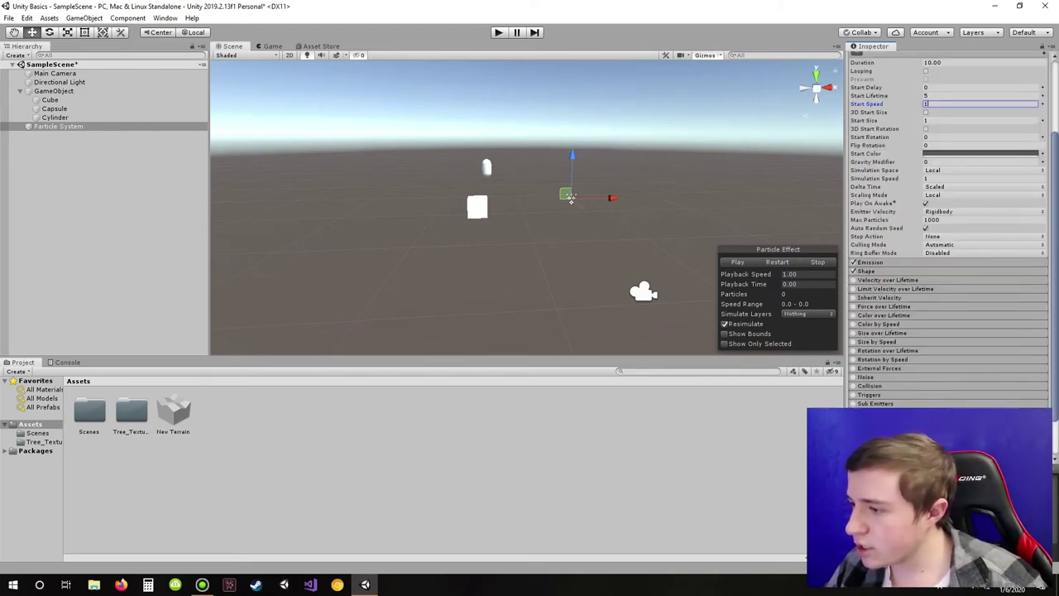
scroll(947, 240, "up", 3)
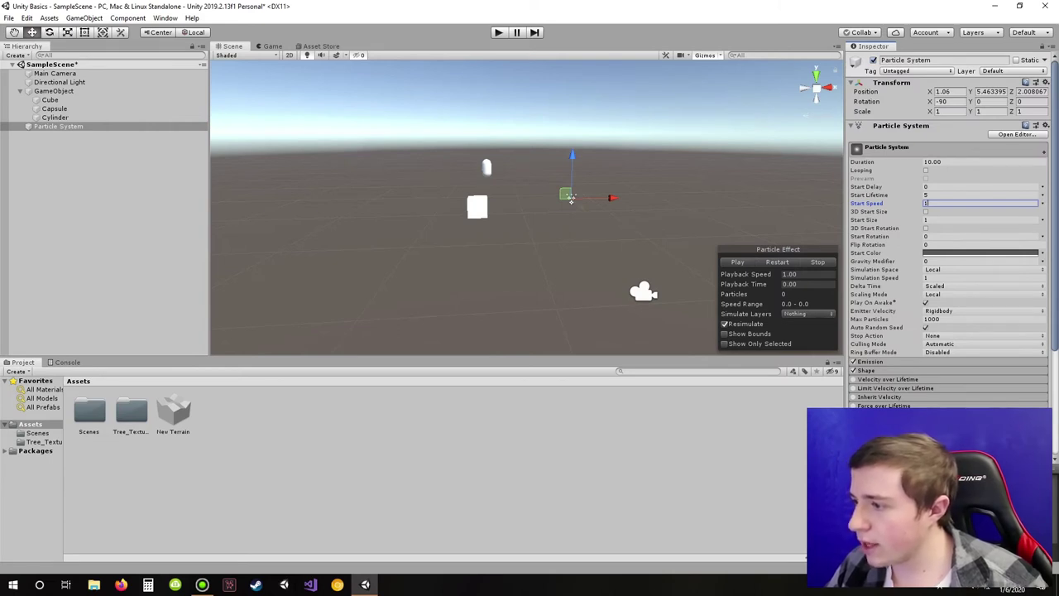
Step: Add a second Directional Light to the scene and delete it again
right_click(66, 151)
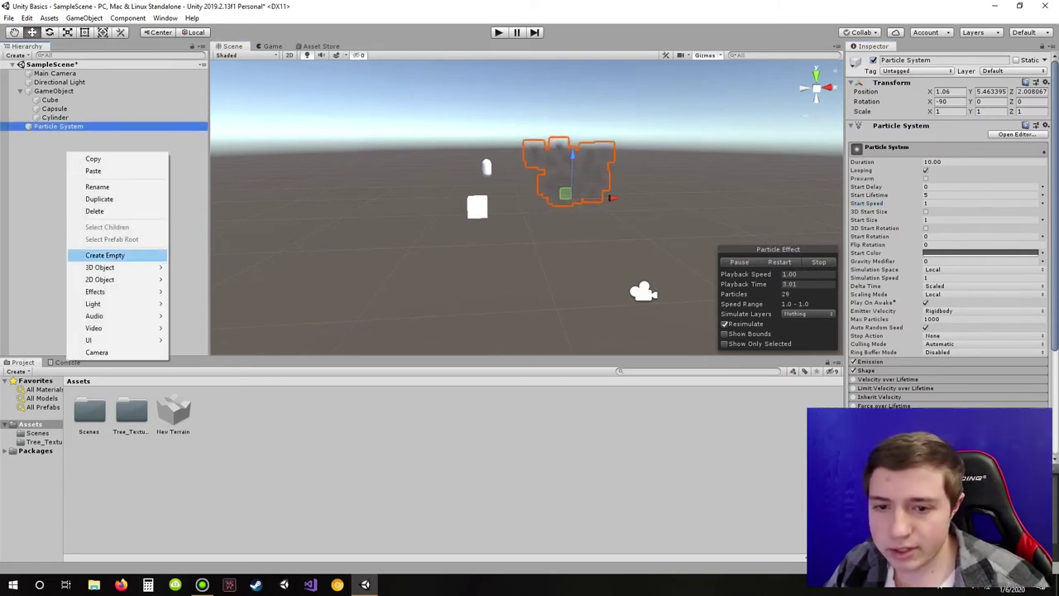
mouse_move(92, 303)
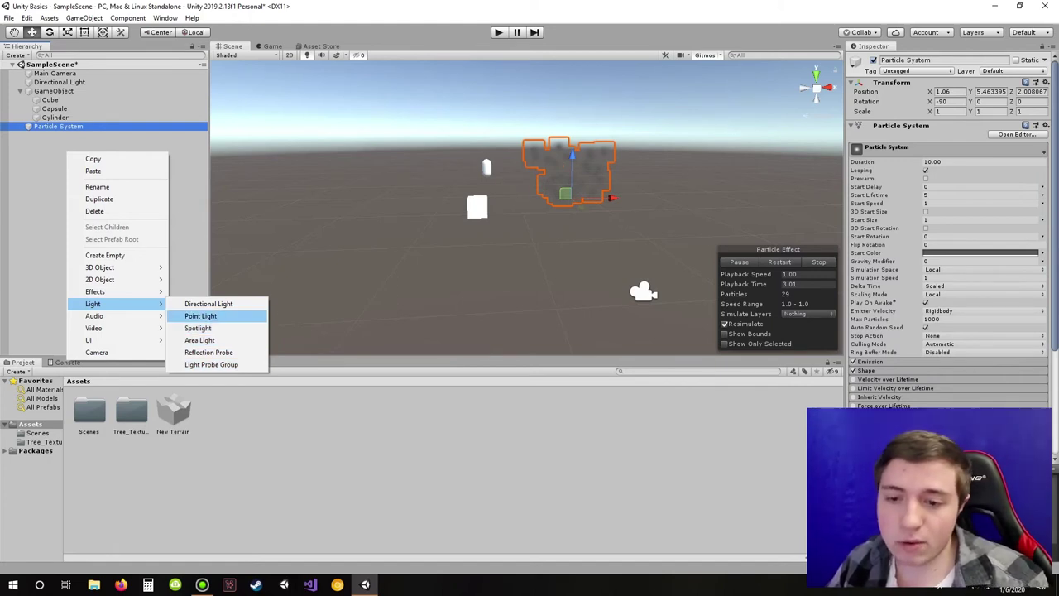
left_click(209, 303)
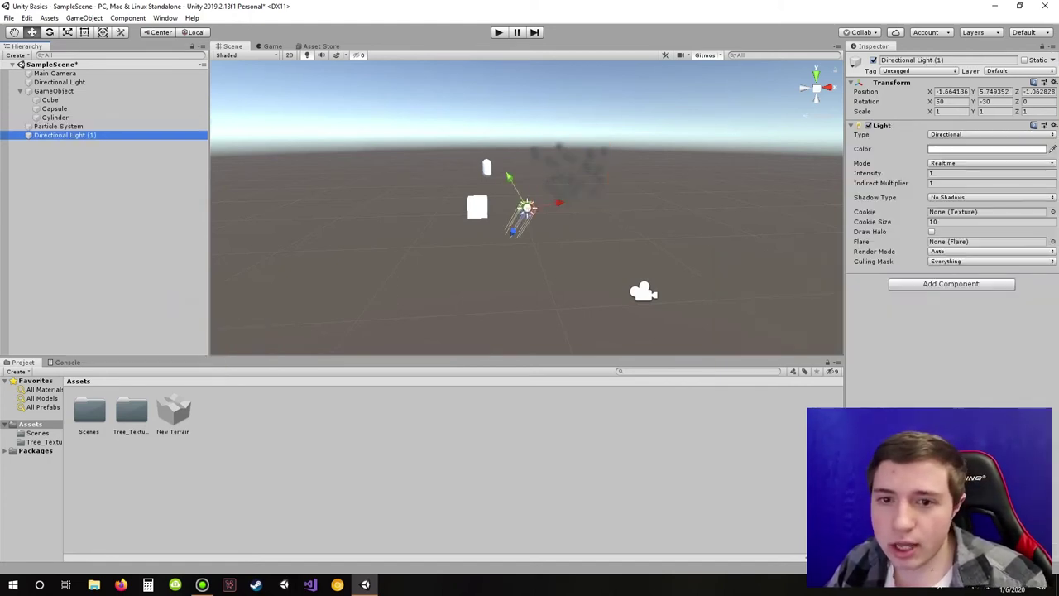
key("Delete")
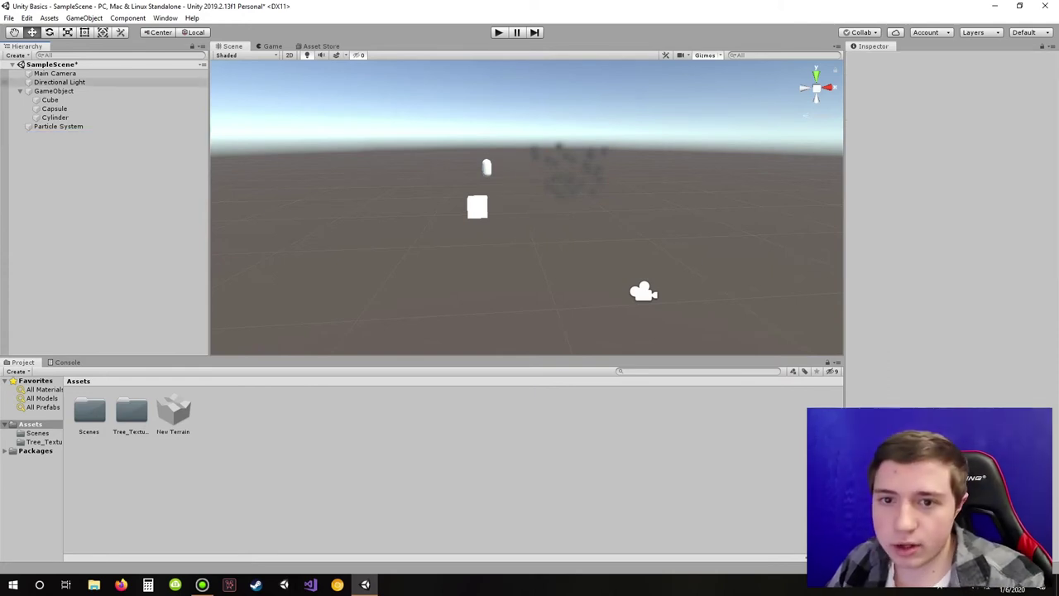
Step: Set the color of the scene's original Directional Light to bright green
double_click(59, 82)
scroll(527, 208, "up", 3)
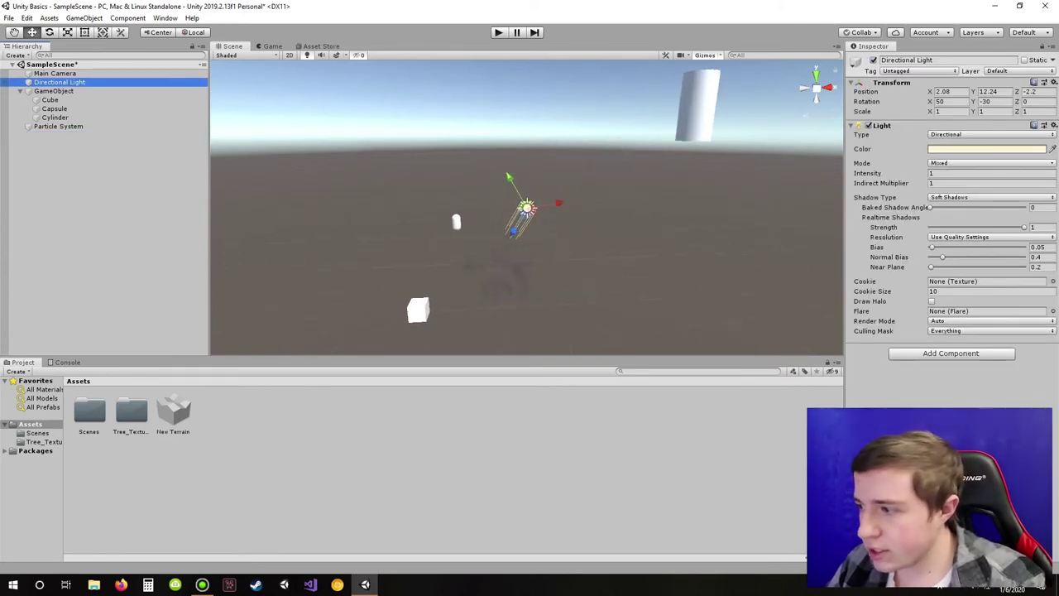
left_click(986, 149)
left_click_drag(593, 185, 614, 171)
left_click(552, 159)
left_click(643, 105)
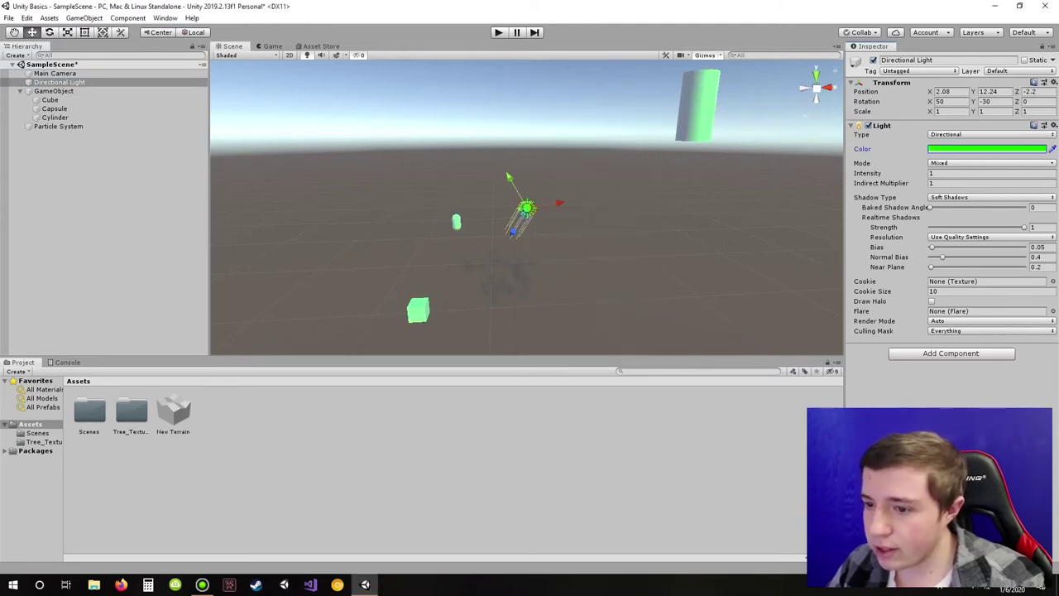
Step: Examine from several angles and distances how the green light falls on the cube, capsule and cylinder
key("a")
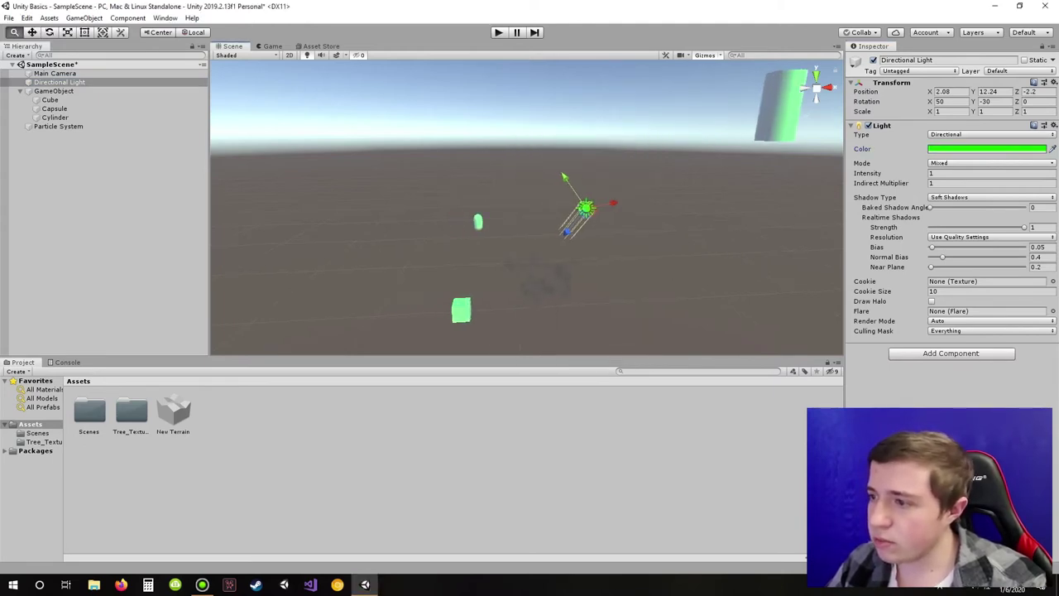
right_click_drag(527, 208, 678, 192)
key("a")
key("w")
right_click_drag(527, 208, 501, 267)
key("s")
left_click_drag(534, 235, 385, 216, "alt")
right_click_drag(529, 207, 397, 204)
scroll(527, 207, "down", 5)
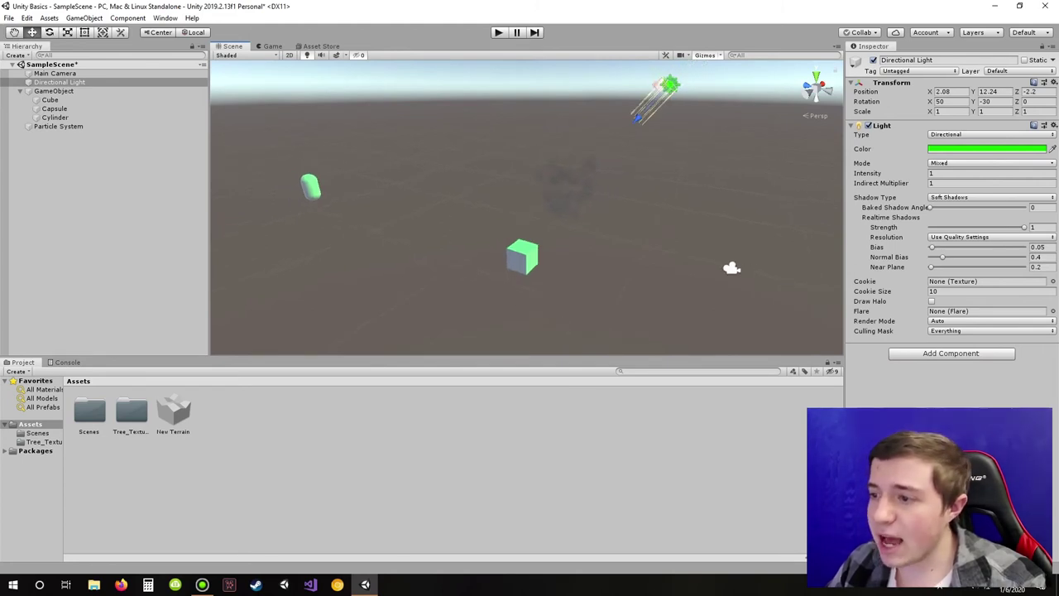
middle_click_drag(529, 199, 342, 267)
scroll(527, 207, "up", 10)
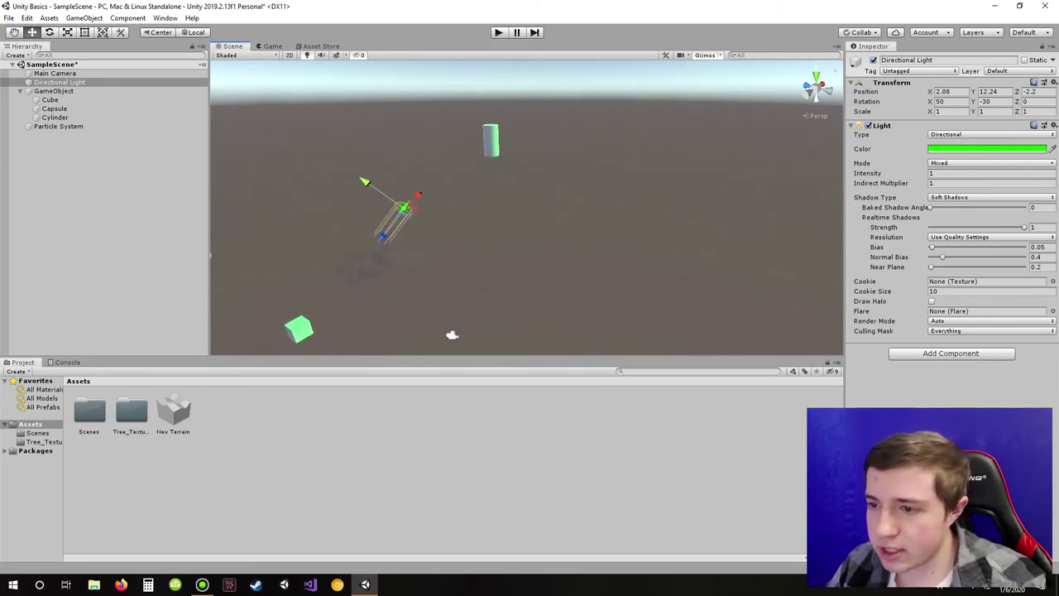
Step: Move the Cylinder along its Z axis to about -7.54
left_click(470, 100)
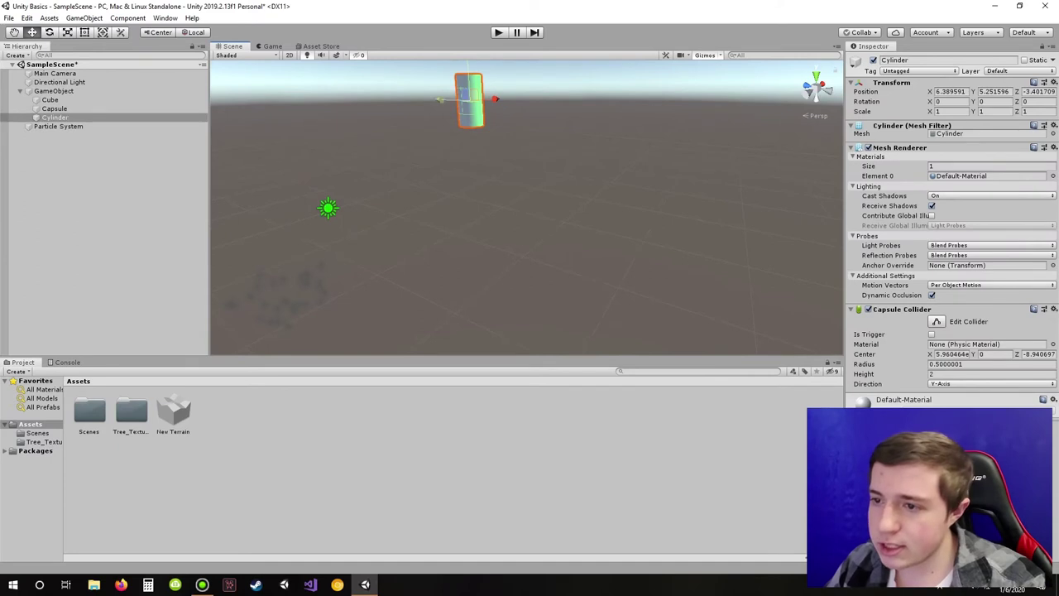
left_click_drag(441, 100, 523, 102)
right_click_drag(523, 102, 428, 156)
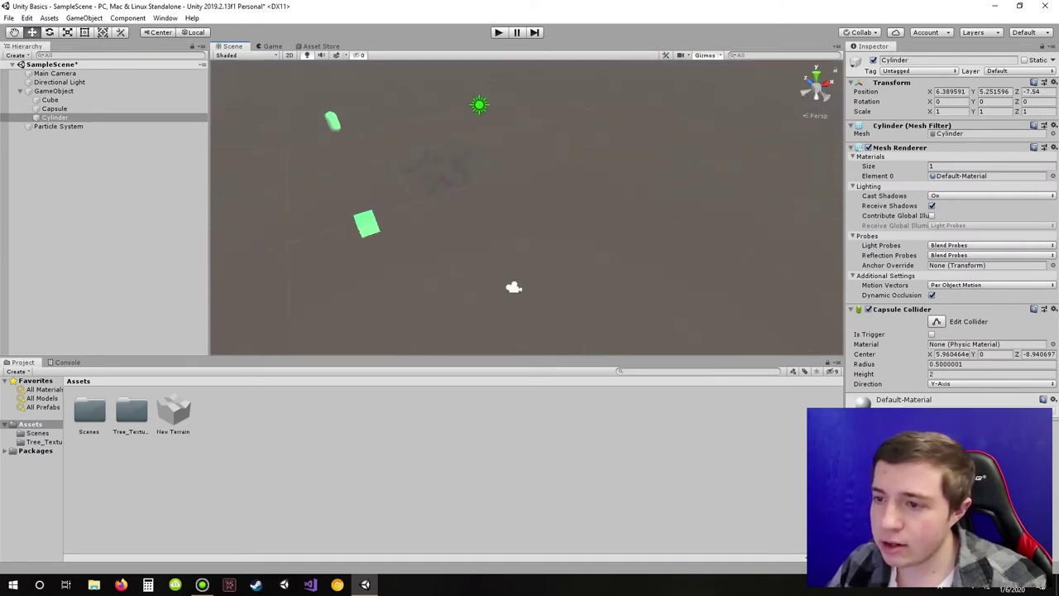
Step: Select the Directional Light and examine its sun disc in the sky from different view angles
left_click(479, 106)
scroll(527, 207, "down", 5)
right_click_drag(527, 206, 655, 77)
right_click_drag(480, 232, 642, 171)
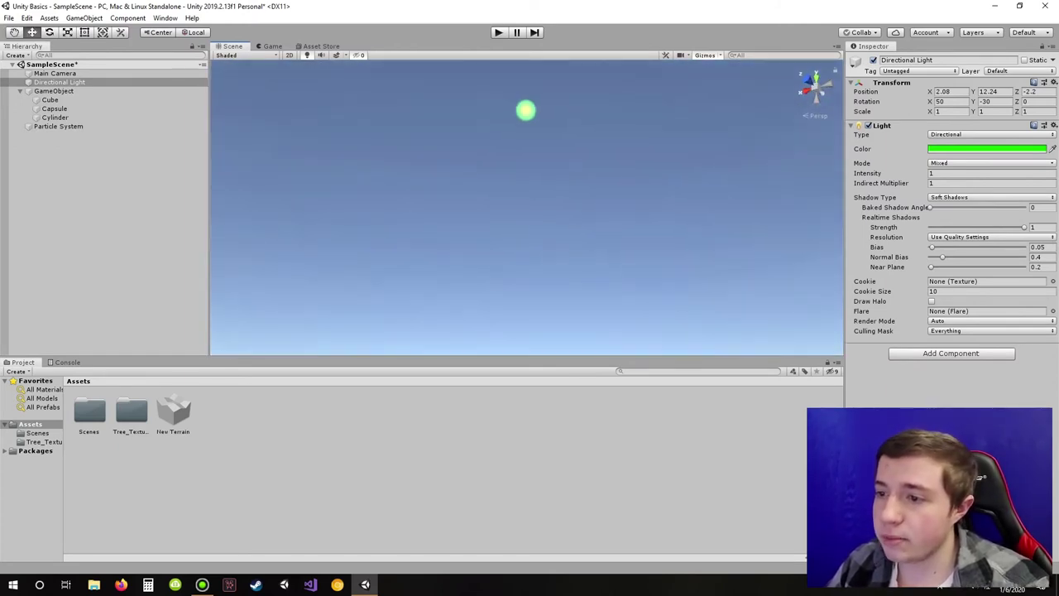
left_click_drag(539, 66, 506, 99, "alt")
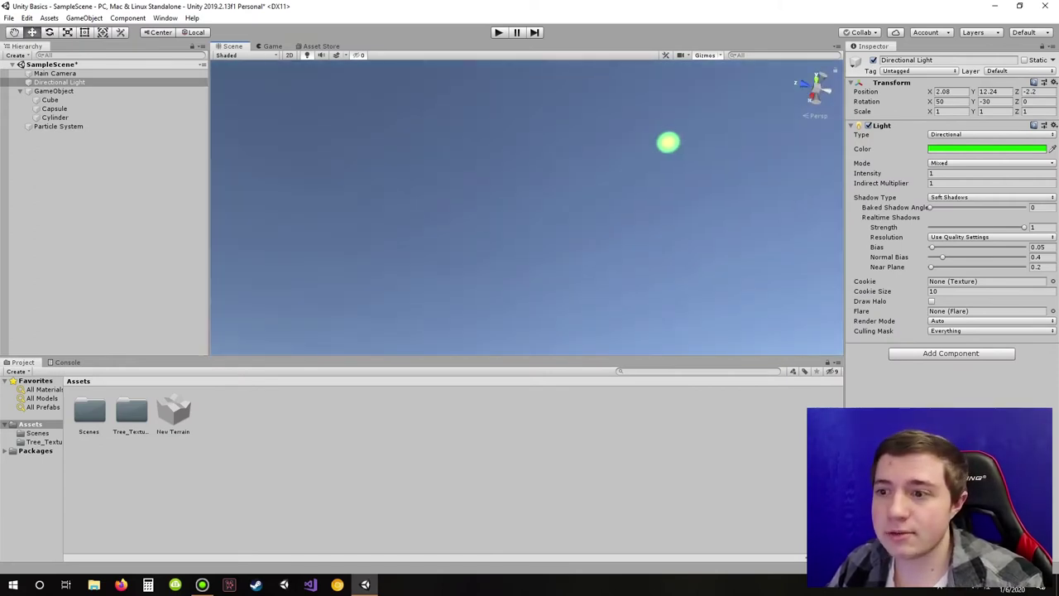
right_click_drag(637, 149, 720, 169)
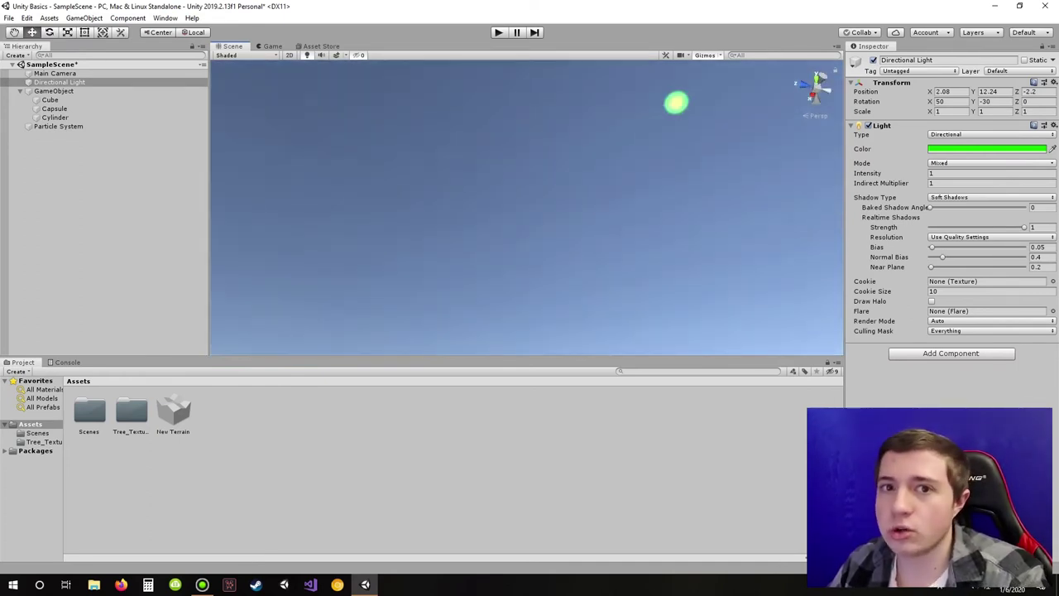
right_click_drag(719, 169, 522, 266)
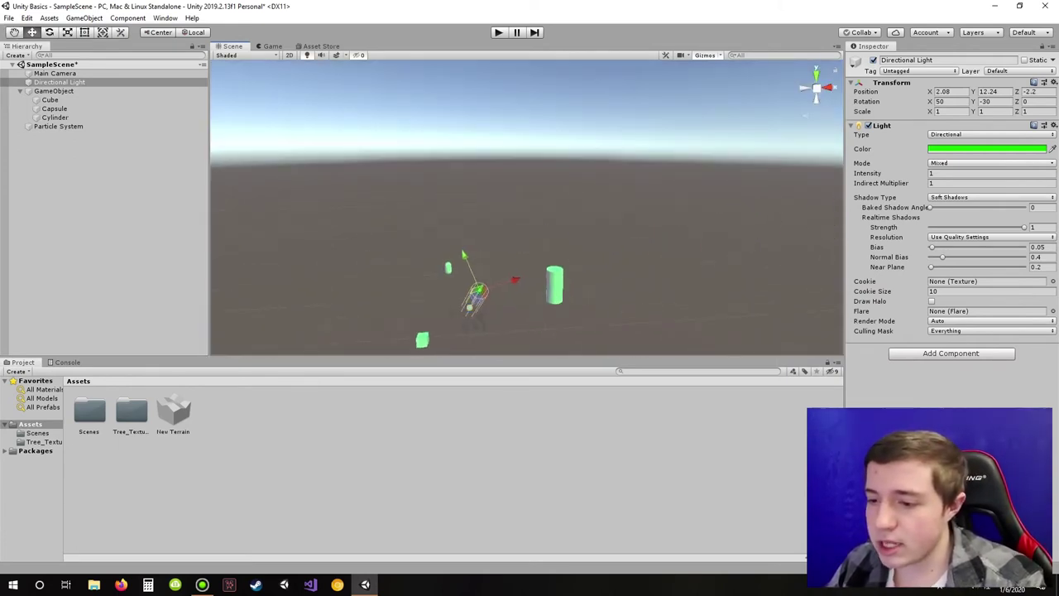
Step: Move the Directional Light up and away from the objects, to about X 7.55, Y 25.29, Z -11.68
left_click_drag(469, 307, 560, 157)
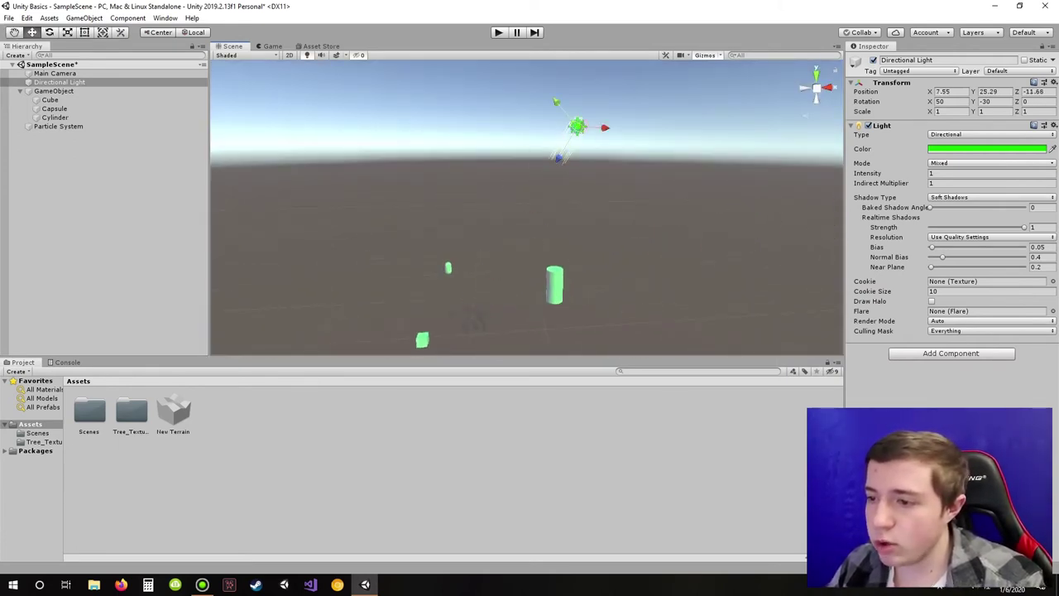
right_click_drag(560, 156, 527, 188)
scroll(526, 187, "down", 2)
middle_click_drag(526, 188, 513, 244)
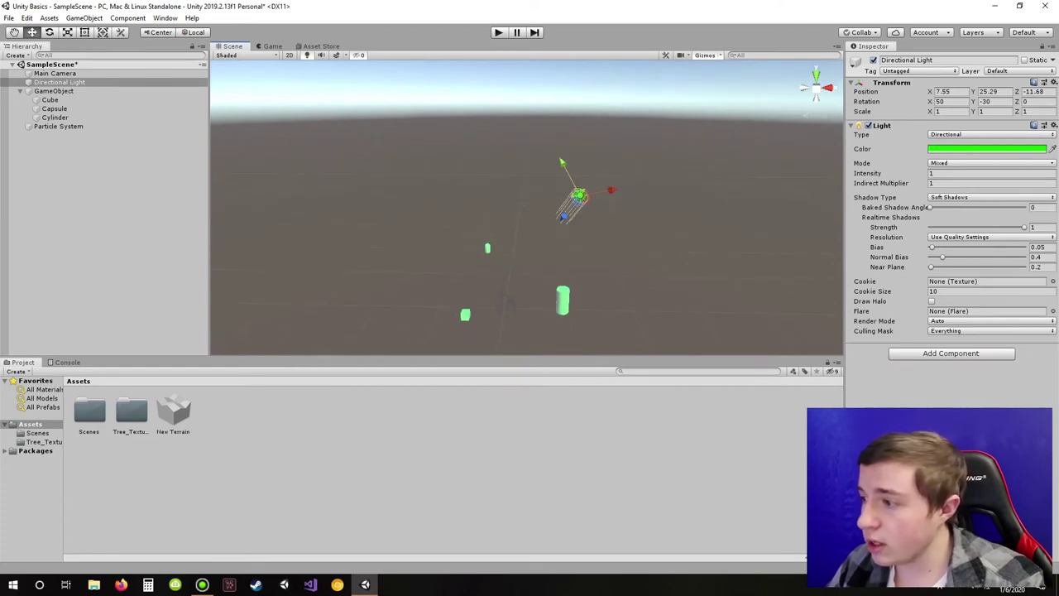
Step: Set the Directional Light's rotation to X 90 and Y 0 so it shines straight down
left_click(993, 102)
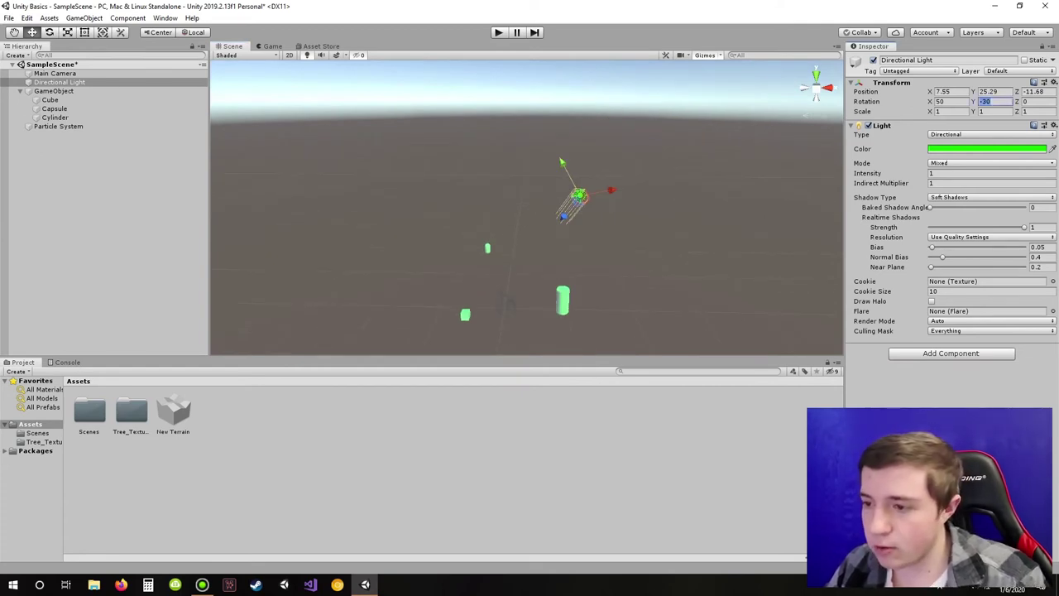
type("0")
left_click(950, 102)
type("0")
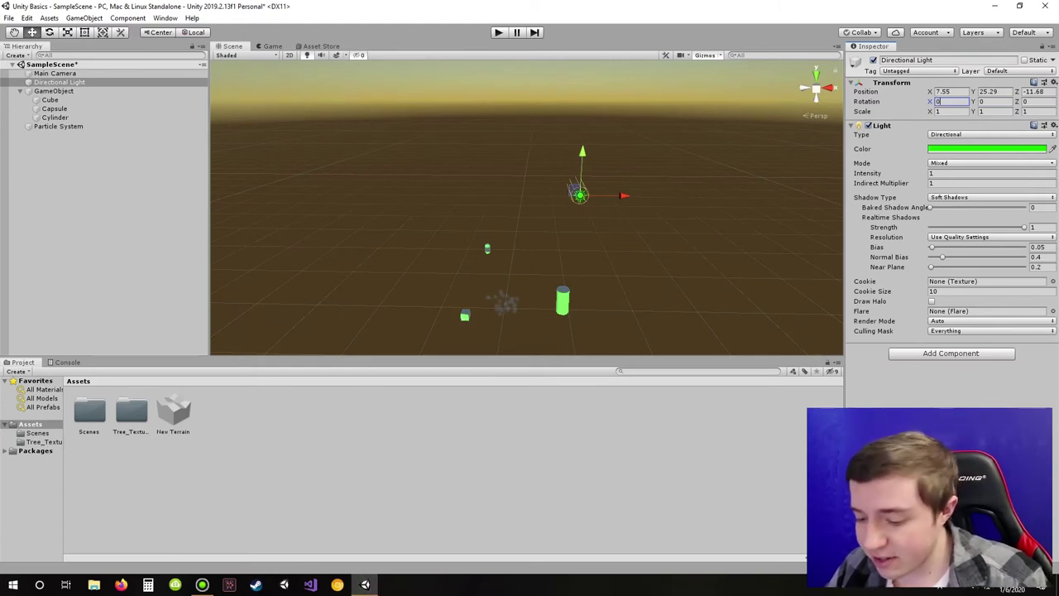
type("90")
Step: Examine how the downward-pointing light illuminates the tops and sides of the cube, capsule and cylinder
middle_click_drag(624, 196, 722, 138)
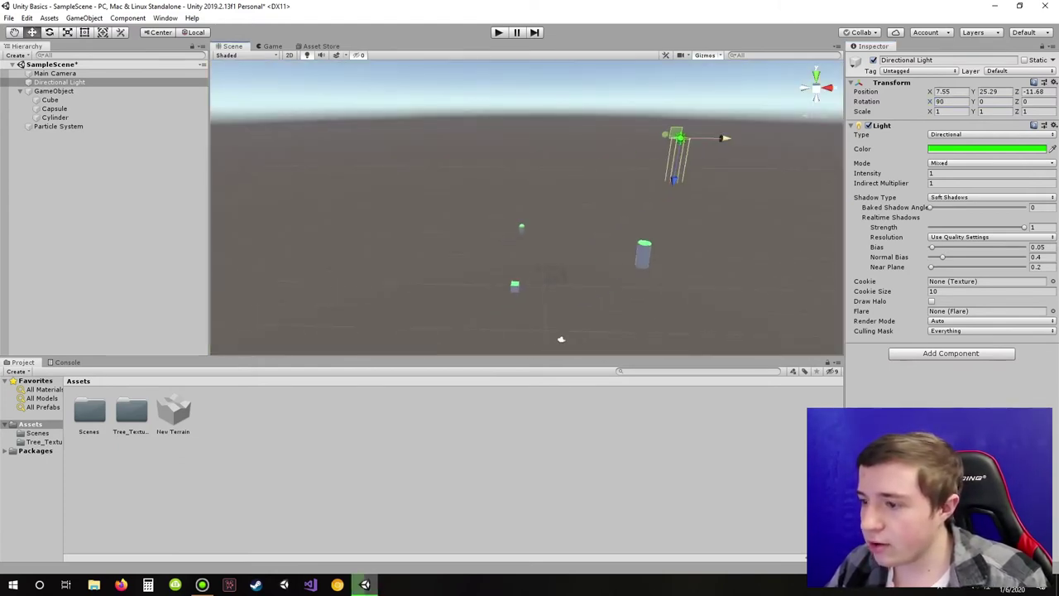
middle_click_drag(654, 223, 613, 172)
right_click_drag(612, 172, 611, 290)
middle_click_drag(588, 157, 594, 318)
right_click_drag(537, 265, 535, 174)
middle_click_drag(496, 248, 583, 120)
right_click_drag(583, 120, 501, 128, "alt")
middle_click_drag(500, 128, 389, 183)
right_click_drag(421, 313, 415, 314)
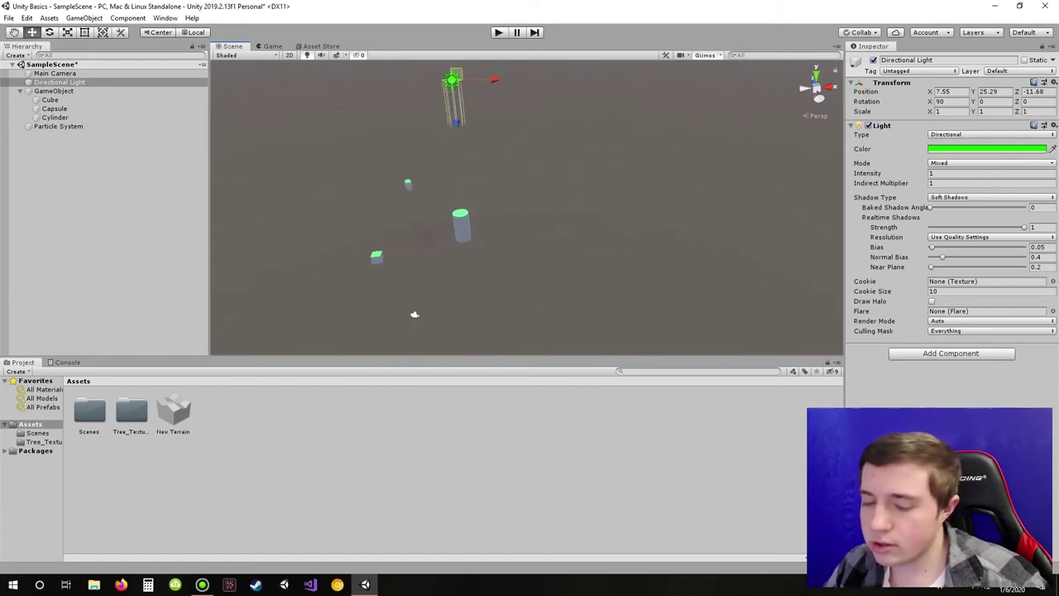
Step: Undo the Directional Light's rotation and position changes, and view the available light types without choosing another
key("ctrl+z")
middle_click_drag(414, 309, 493, 294)
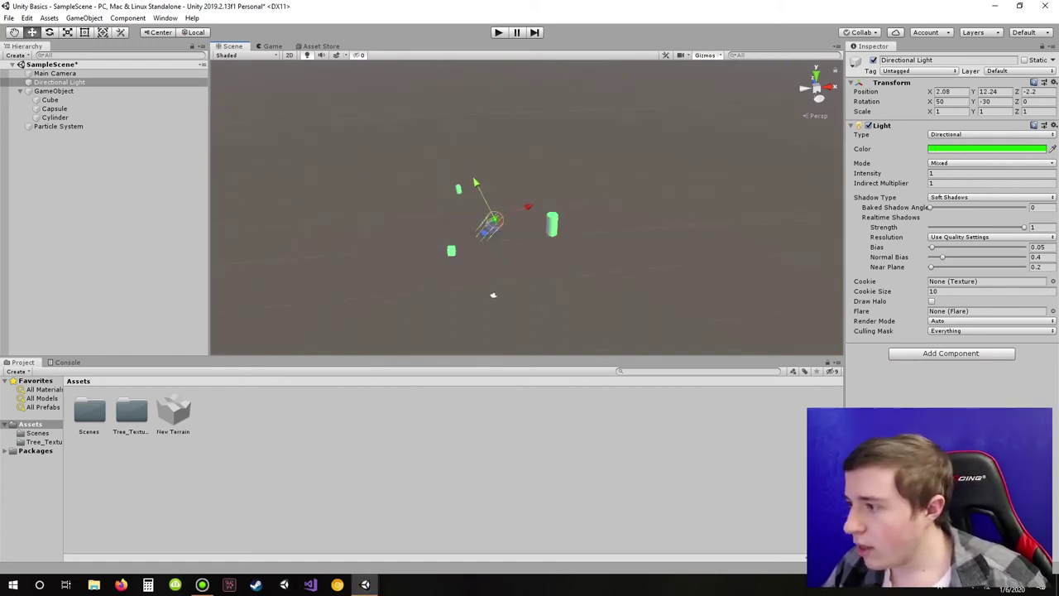
left_click(983, 134)
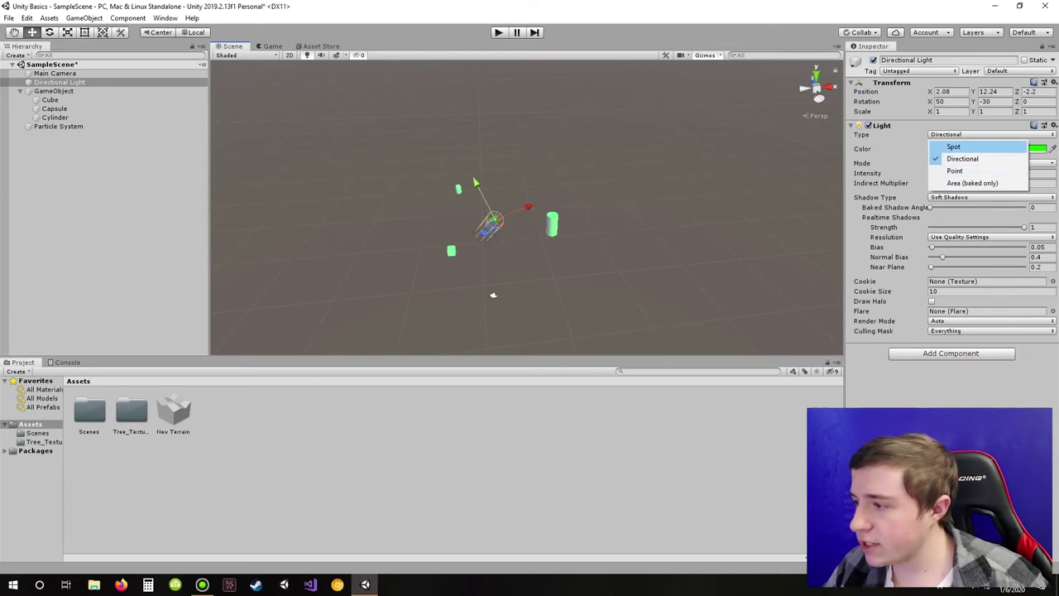
left_click(970, 126)
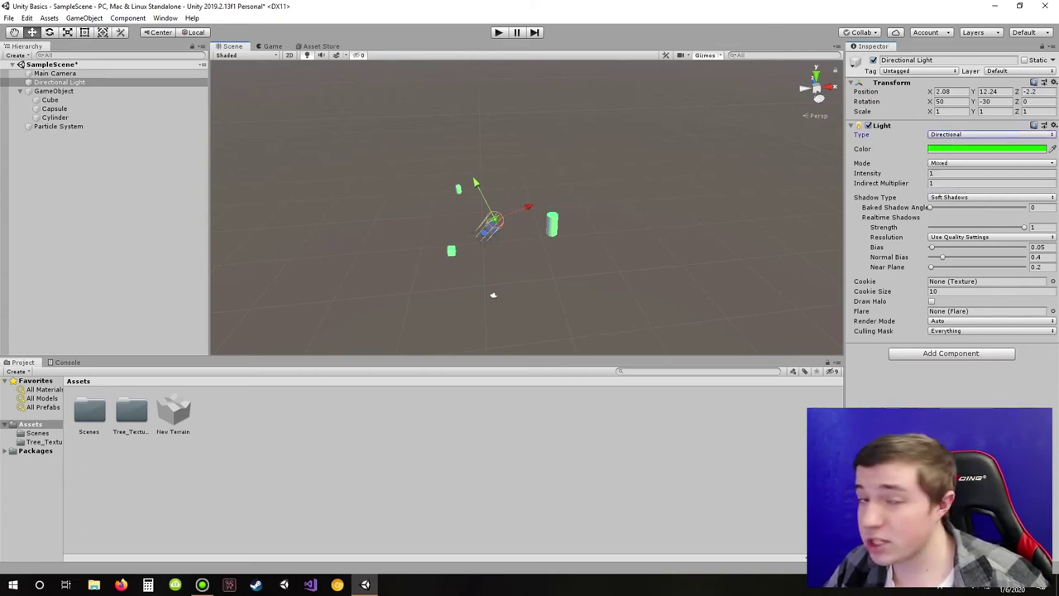
Step: Set the Directional Light's Position X to 1
left_click(950, 91)
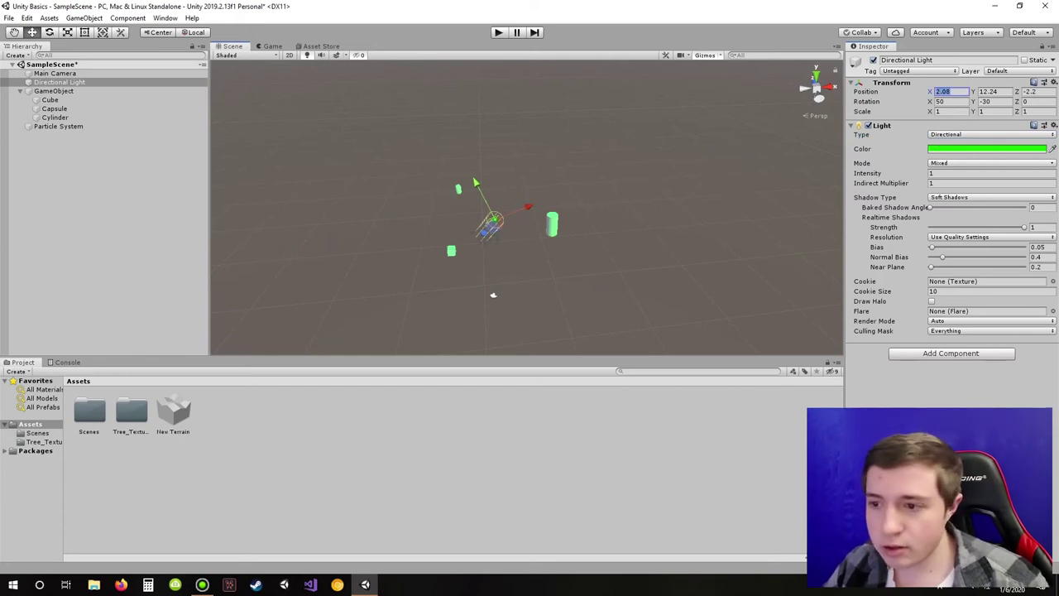
type("1")
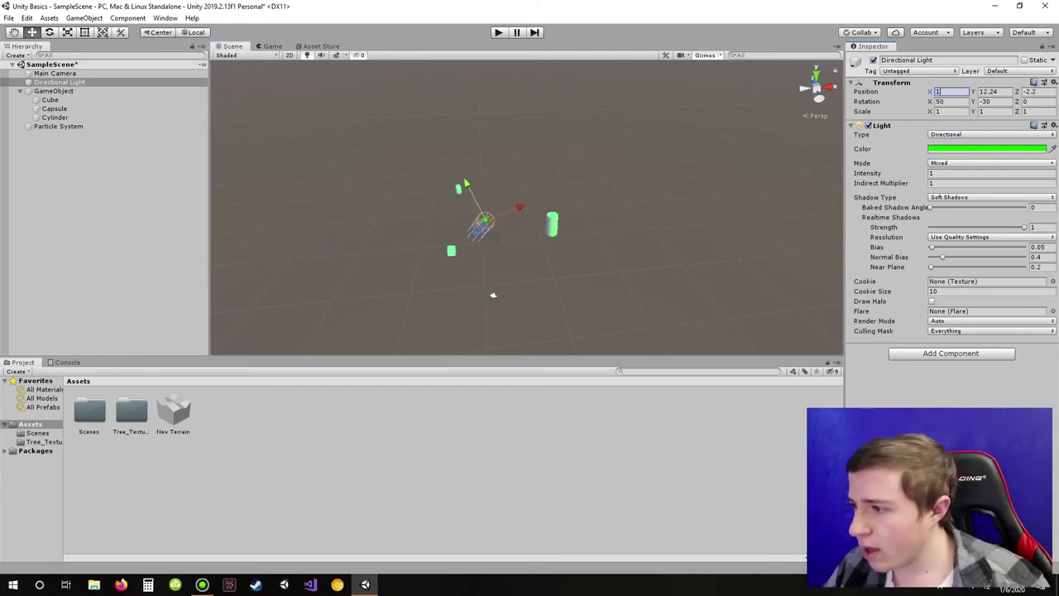
Step: Set the Directional Light's Intensity to 3 and view the objects up close
left_click(945, 173)
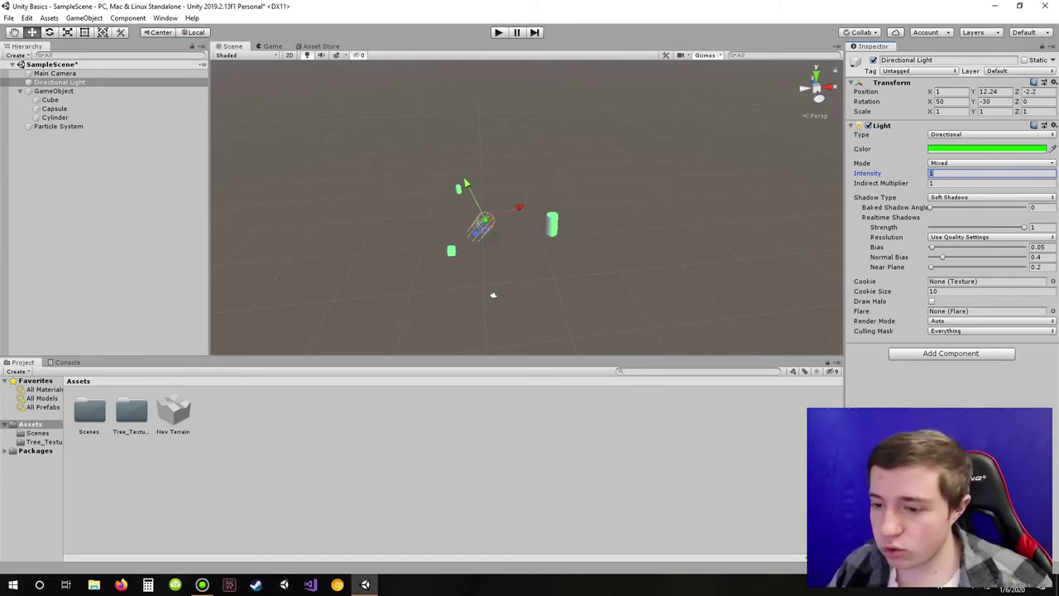
type("3")
scroll(527, 206, "up", 5)
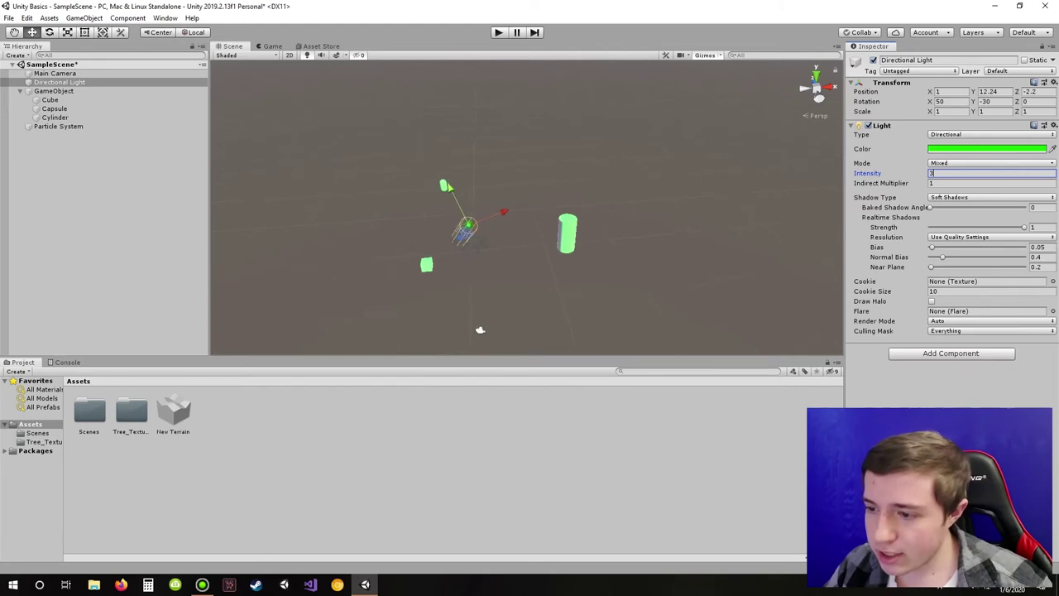
scroll(527, 207, "up", 1)
middle_click_drag(546, 224, 506, 195)
Step: Try an Intensity of 90 on the Directional Light and set it back to 1
left_click(945, 173)
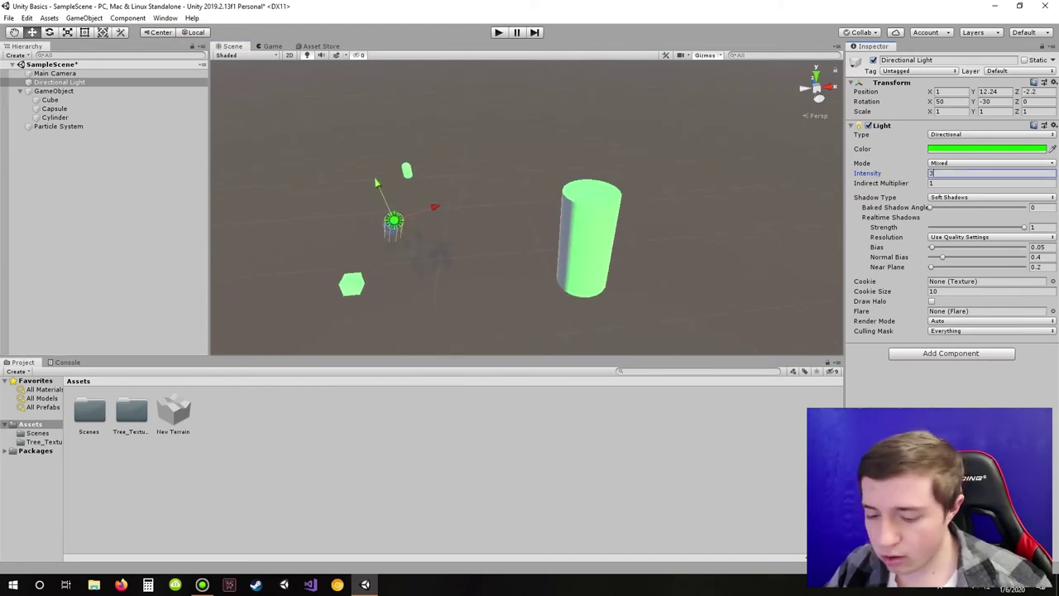
type("0")
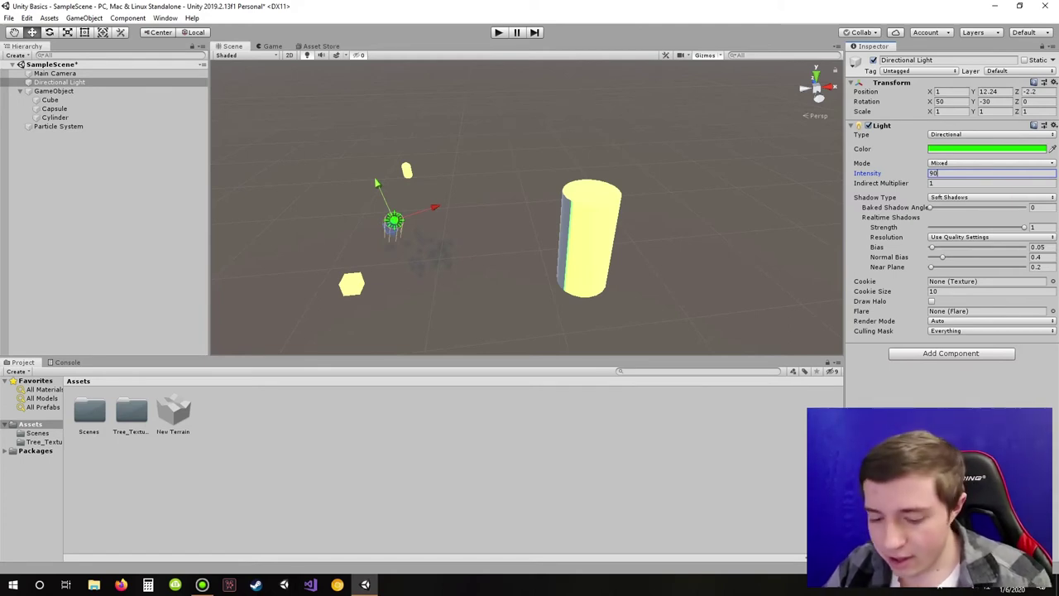
key("BackSpace")
key("BackSpace")
type("1")
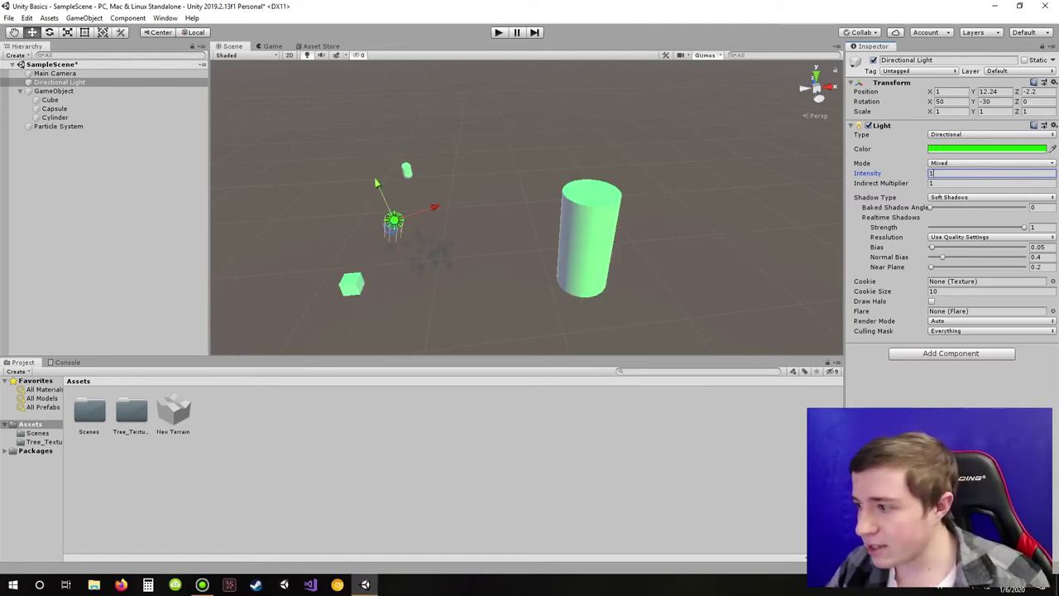
Step: Add a Point Light to the scene and centre the scene view on it
left_click(938, 183)
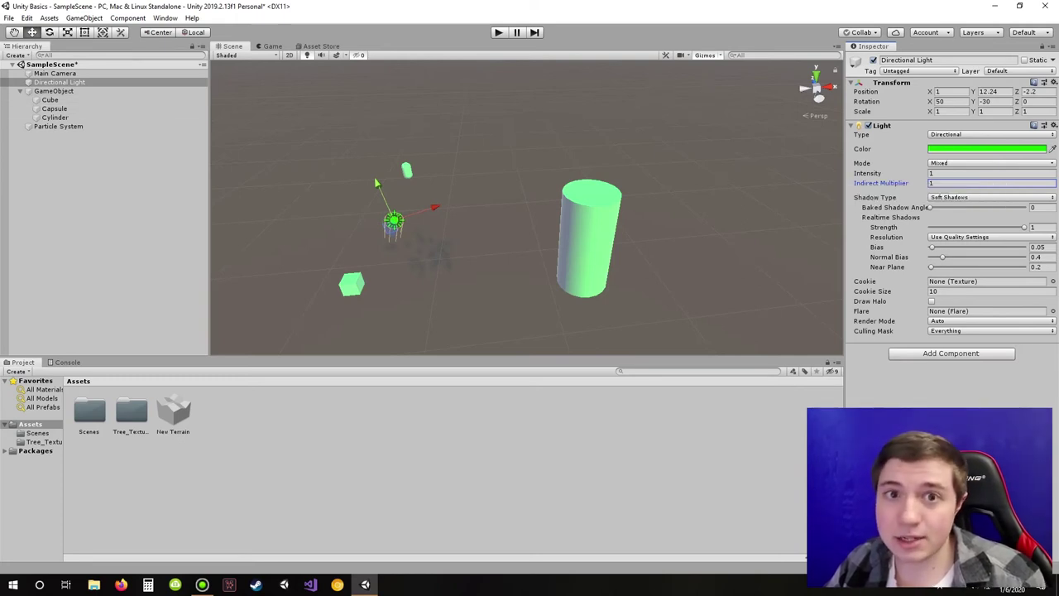
right_click(95, 154)
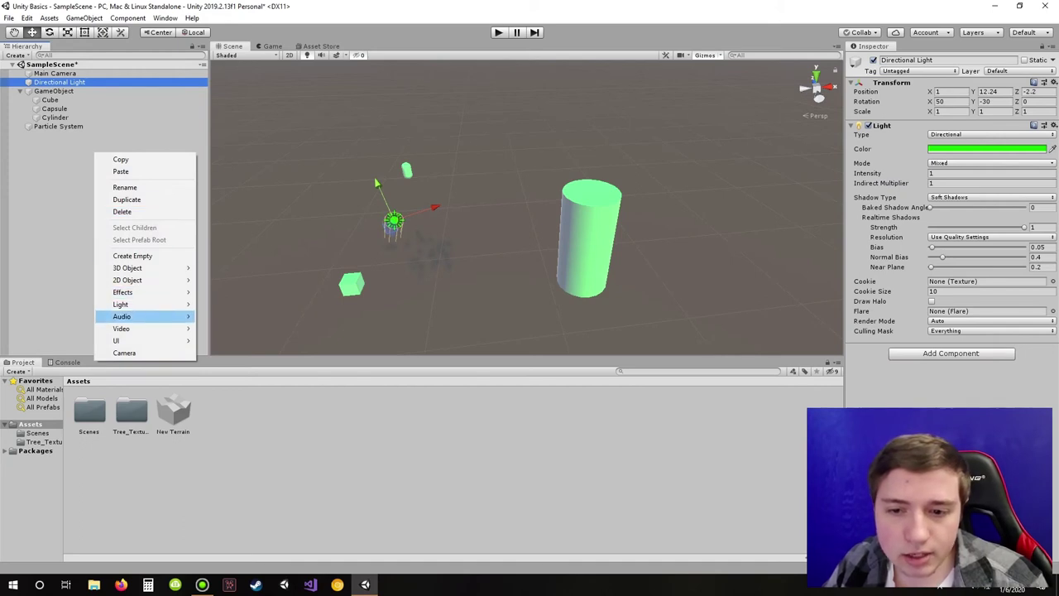
mouse_move(124, 304)
left_click(227, 316)
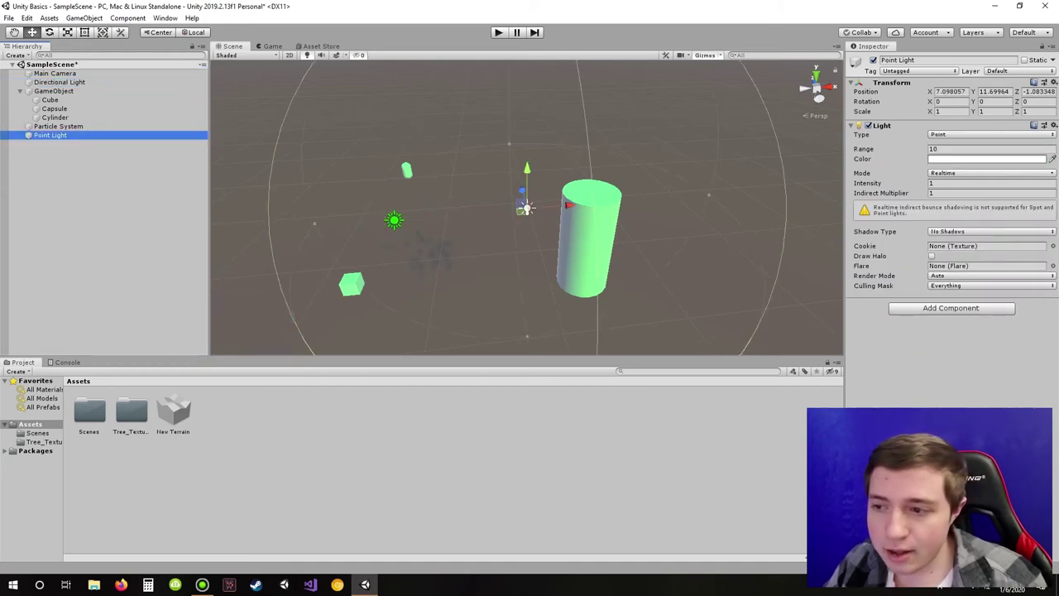
key("f")
Step: Move the Point Light along the X axis to about X 5.39 and view its range among the objects
left_click_drag(629, 187, 604, 190)
right_click_drag(604, 189, 501, 133)
scroll(500, 219, "down", 4)
scroll(500, 219, "up", 12)
middle_click_drag(501, 224, 584, 66)
right_click_drag(530, 207, 620, 118)
Step: Set the Point Light's Rotation X and Position X to 1 and centre the scene view on it
left_click(949, 111)
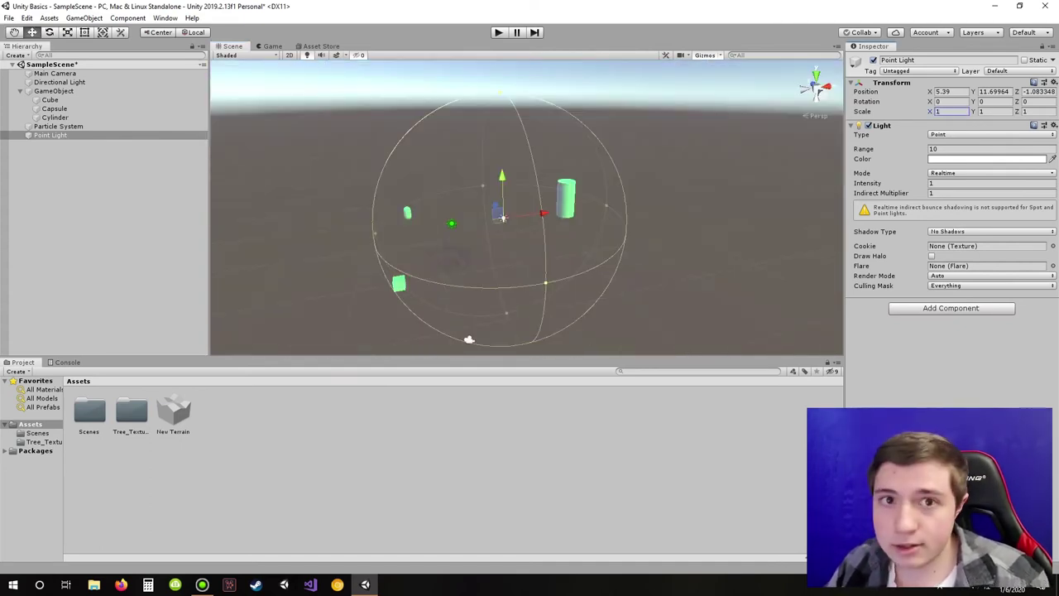
left_click(950, 102)
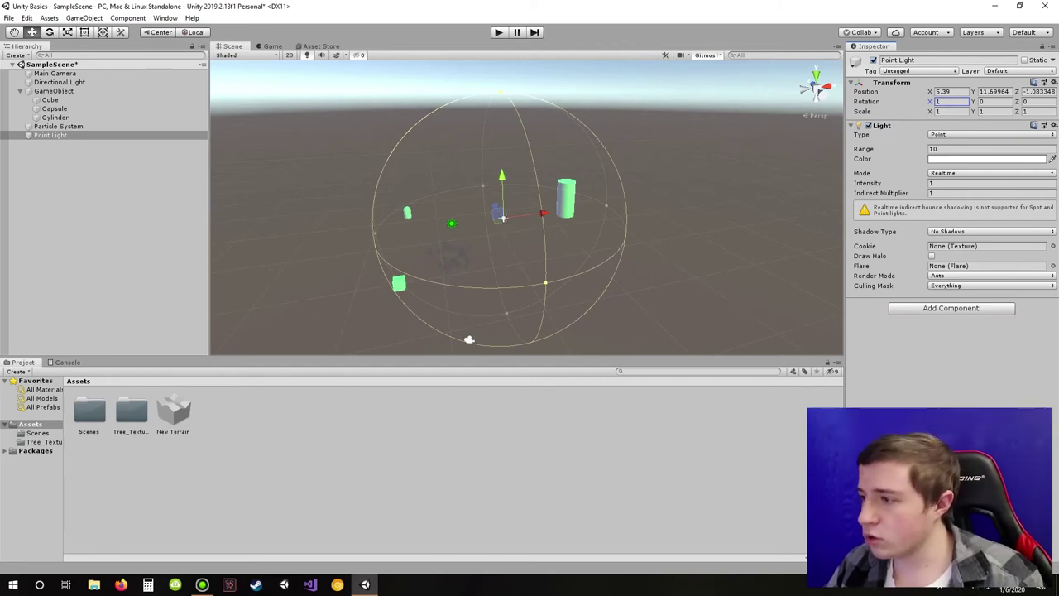
left_click(959, 92)
type("1")
key("Return")
key("f")
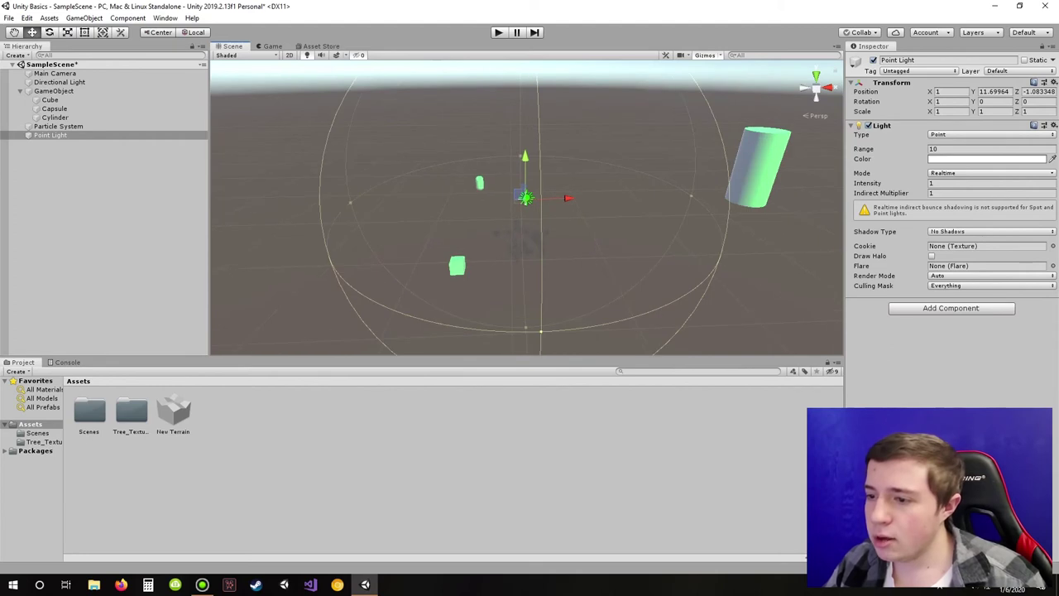
Step: Move the Point Light along the X axis to about X 5.23, between the capsule and the cylinder
left_click_drag(568, 197, 638, 197)
scroll(633, 198, "down", 3)
middle_click_drag(634, 198, 579, 214)
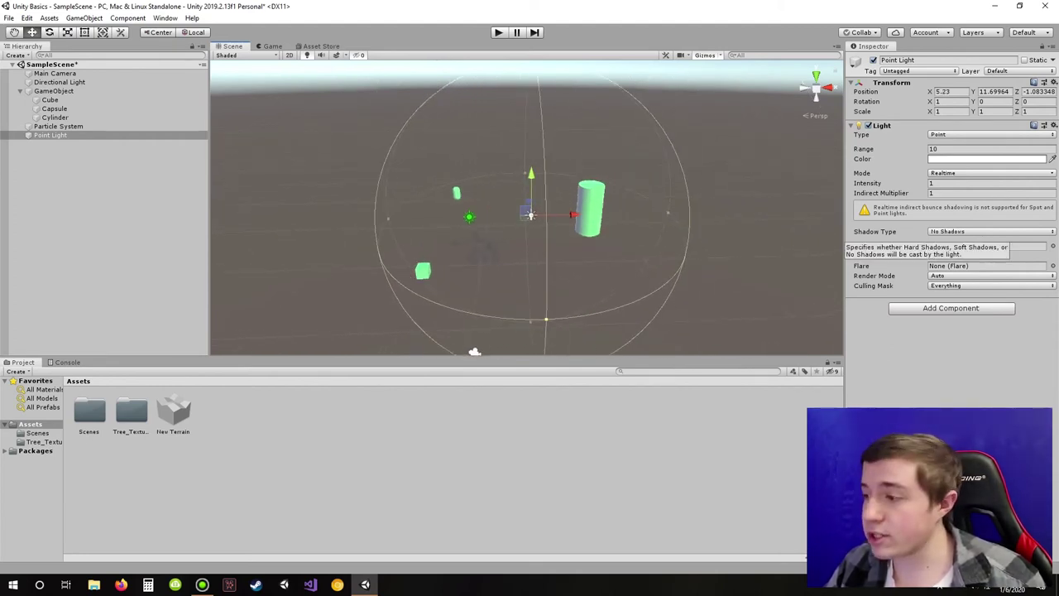
Step: Set the Point Light's color to blue (0007FF) and close the color picker
left_click(984, 158)
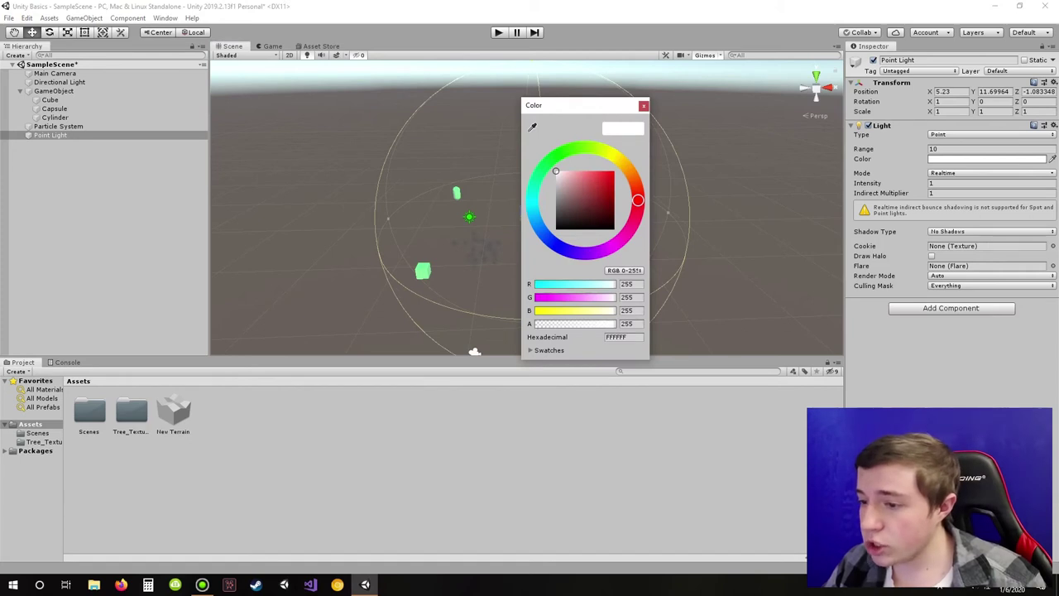
left_click(557, 246)
left_click(612, 172)
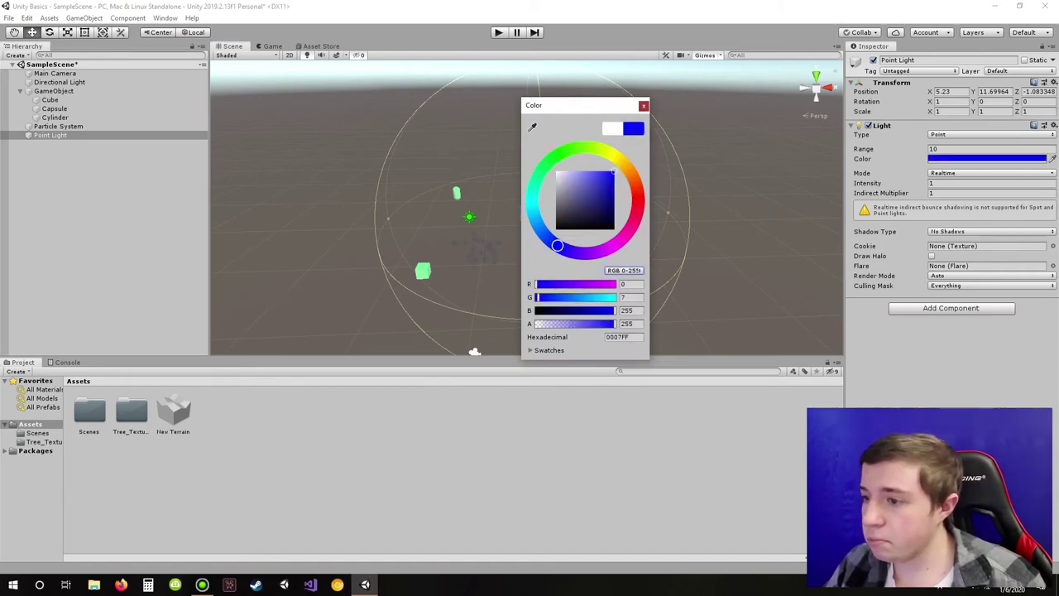
left_click(644, 106)
Step: Move the Point Light to about X 6.65, Y 11.75, Z -3.77 and view its light on the cylinder
key("w")
right_click_drag(546, 215, 744, 172)
middle_click_drag(579, 165, 575, 263)
left_click_drag(398, 302, 418, 313)
middle_click_drag(447, 285, 579, 198)
scroll(397, 273, "up", 4)
scroll(580, 199, "down", 2)
scroll(497, 231, "down", 1)
middle_click_drag(447, 240, 633, 256)
scroll(633, 256, "up", 1)
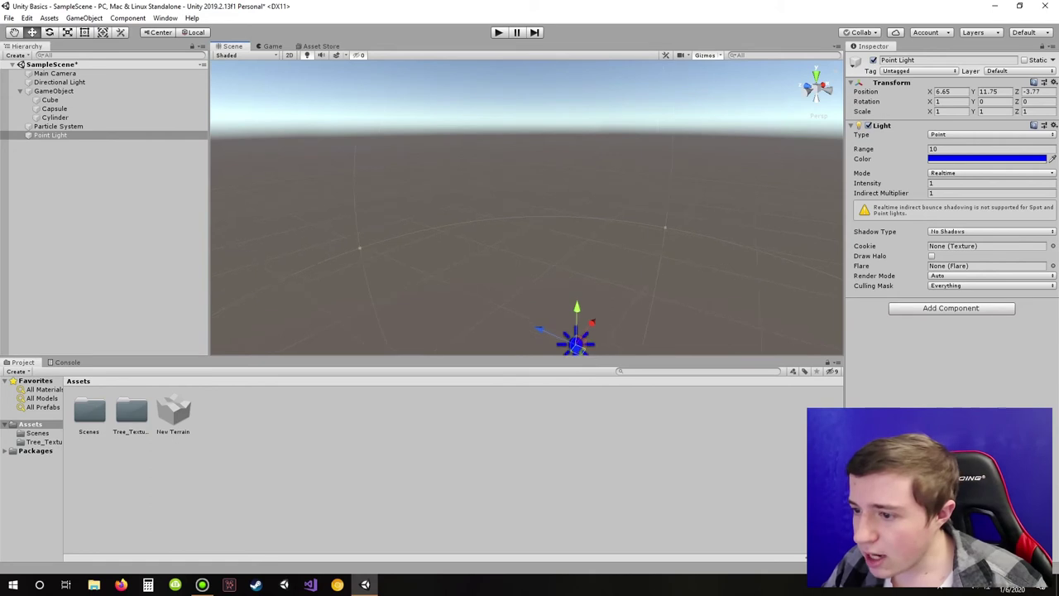
right_click_drag(612, 240, 699, 240)
middle_click_drag(585, 157, 550, 202)
Step: Try an Intensity of 5 on the Point Light and view the cylinder up close
left_click(991, 184)
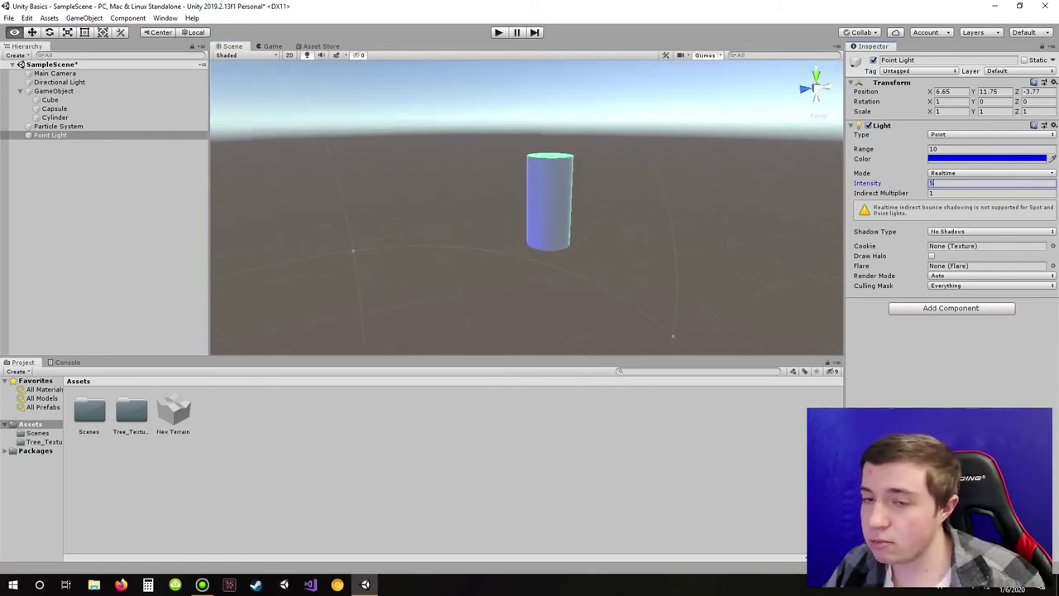
right_click_drag(513, 224, 592, 198)
scroll(464, 236, "up", 1)
middle_click_drag(463, 236, 560, 196)
scroll(560, 196, "up", 3)
scroll(527, 206, "up", 3)
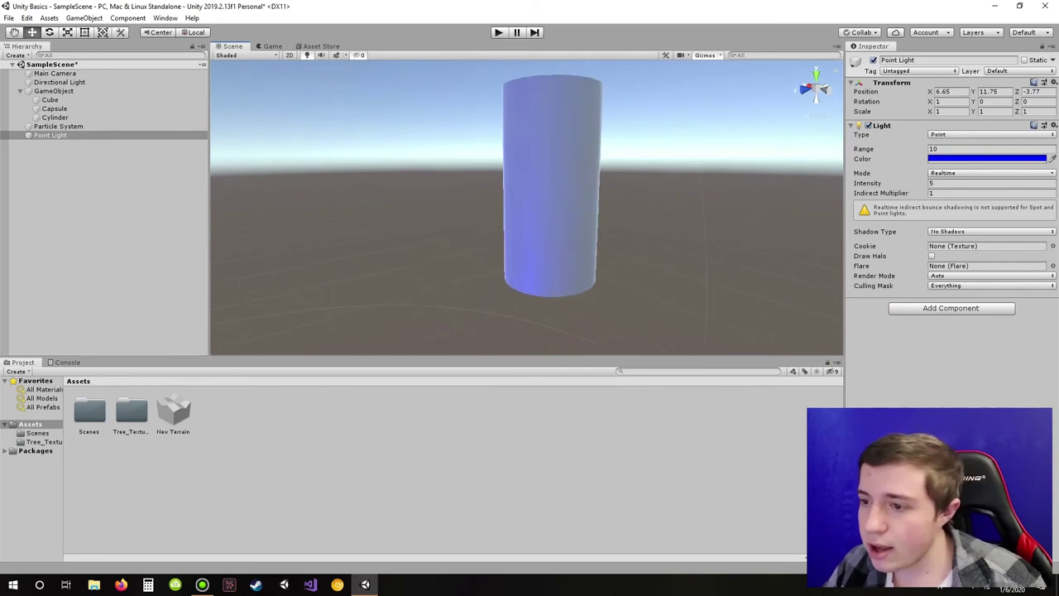
right_click_drag(513, 219, 587, 203)
scroll(513, 211, "down", 1)
middle_click_drag(480, 213, 548, 205)
Step: Set the Point Light's Intensity to 90 and examine the blue light on the cylinder
left_click(992, 184)
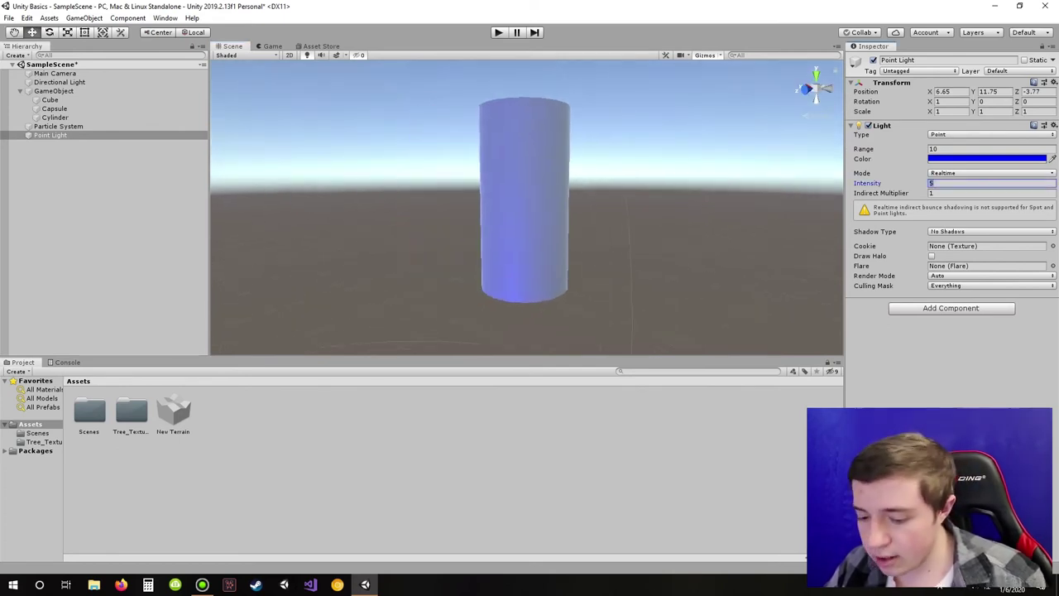
type("90")
middle_click_drag(538, 182, 340, 314)
right_click_drag(463, 240, 504, 290)
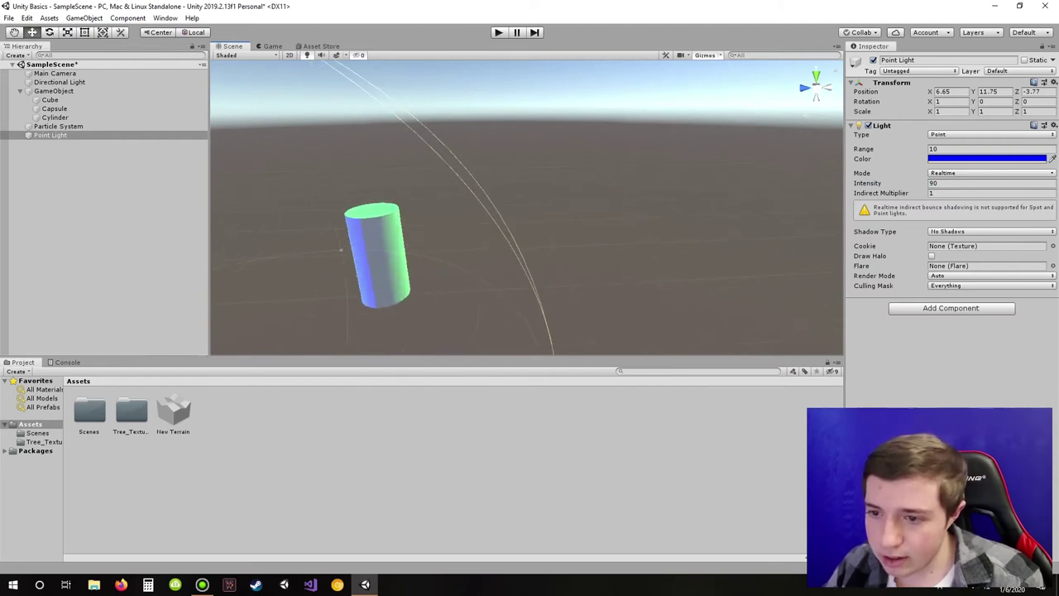
scroll(505, 248, "up", 3)
middle_click_drag(430, 264, 532, 182)
scroll(527, 207, "up", 3)
middle_click_drag(431, 231, 527, 207)
scroll(527, 207, "up", 3)
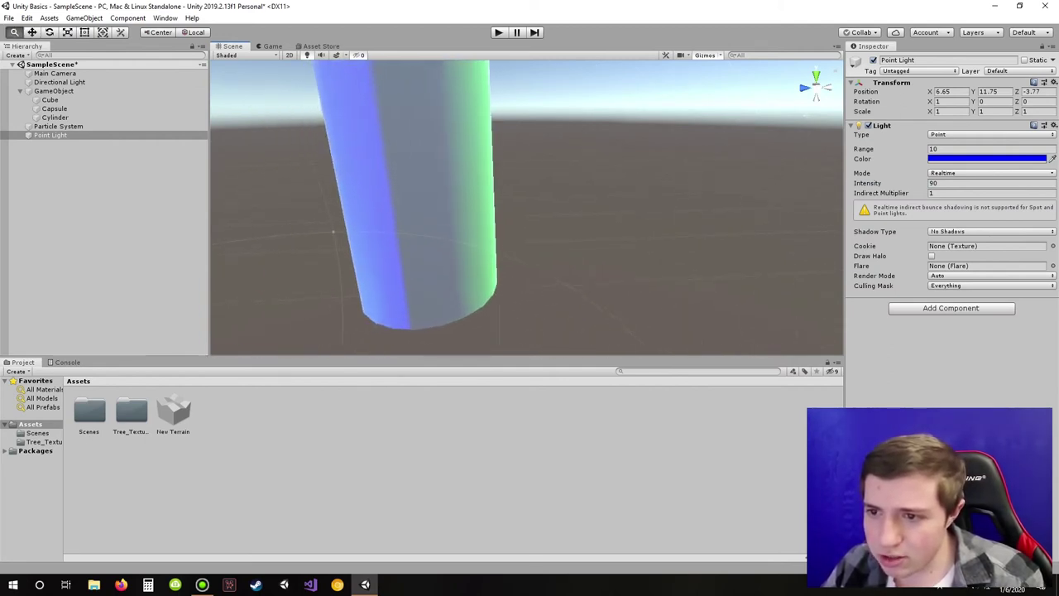
middle_click_drag(430, 215, 522, 232)
scroll(527, 207, "up", 5)
scroll(527, 207, "down", 5)
scroll(527, 207, "down", 3)
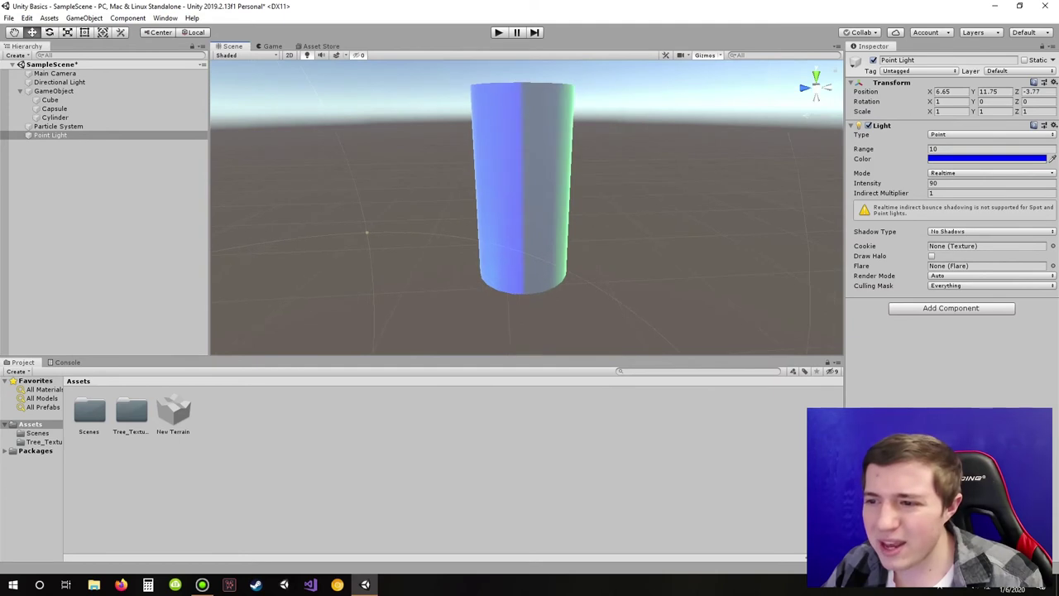
Step: Try rotating the Cylinder about its Y axis, undo the rotation, and reselect the Point Light
right_click_drag(527, 207, 463, 236)
scroll(497, 224, "down", 5)
middle_click_drag(579, 199, 492, 217)
right_click_drag(563, 199, 521, 222)
scroll(527, 207, "down", 3)
left_click(549, 186)
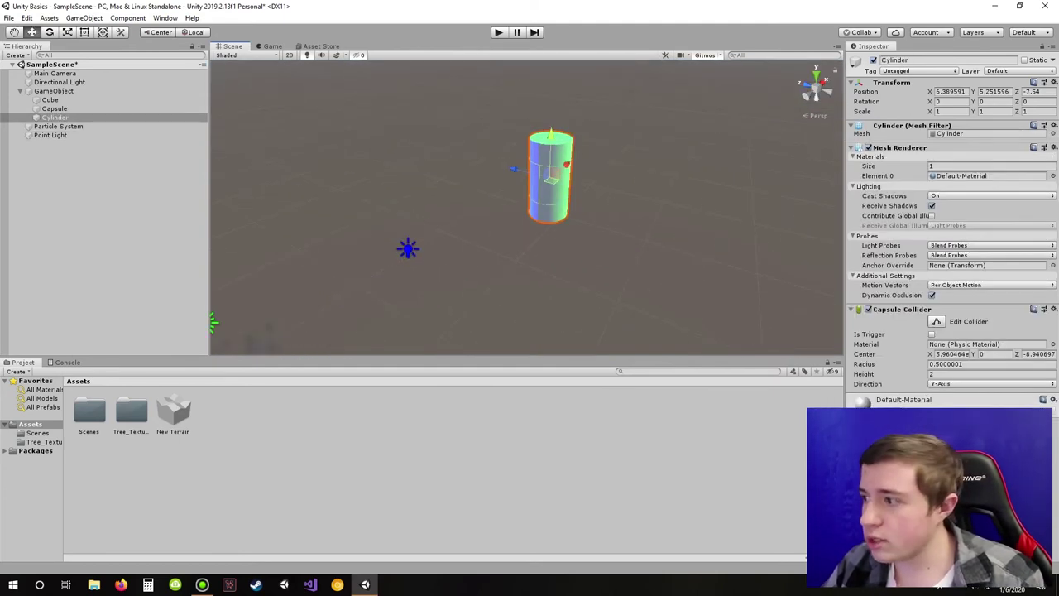
left_click_drag(974, 102, 1019, 101)
key("ctrl+z")
left_click(51, 135)
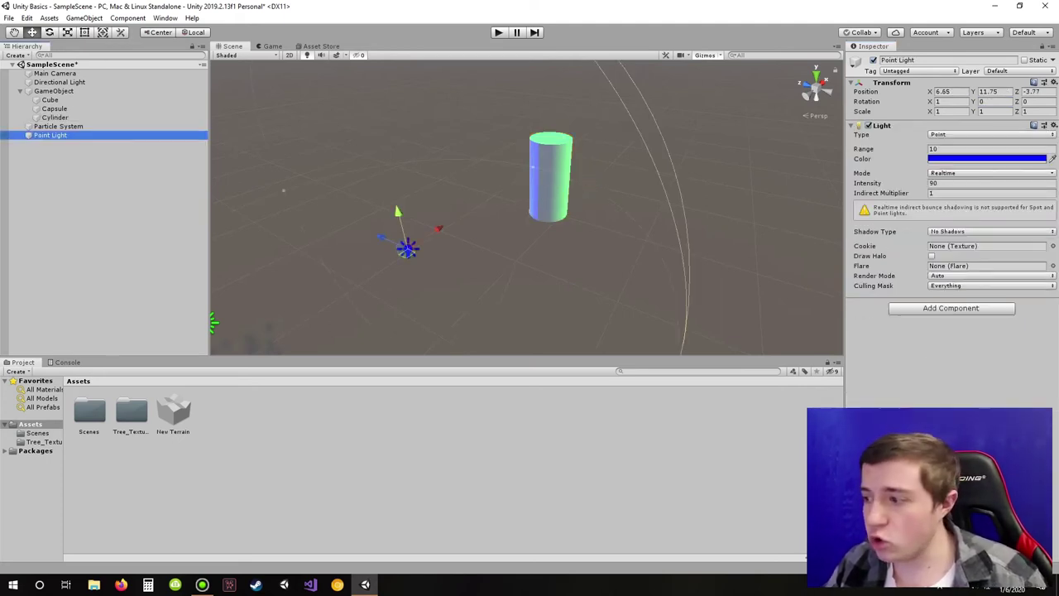
left_click(959, 183)
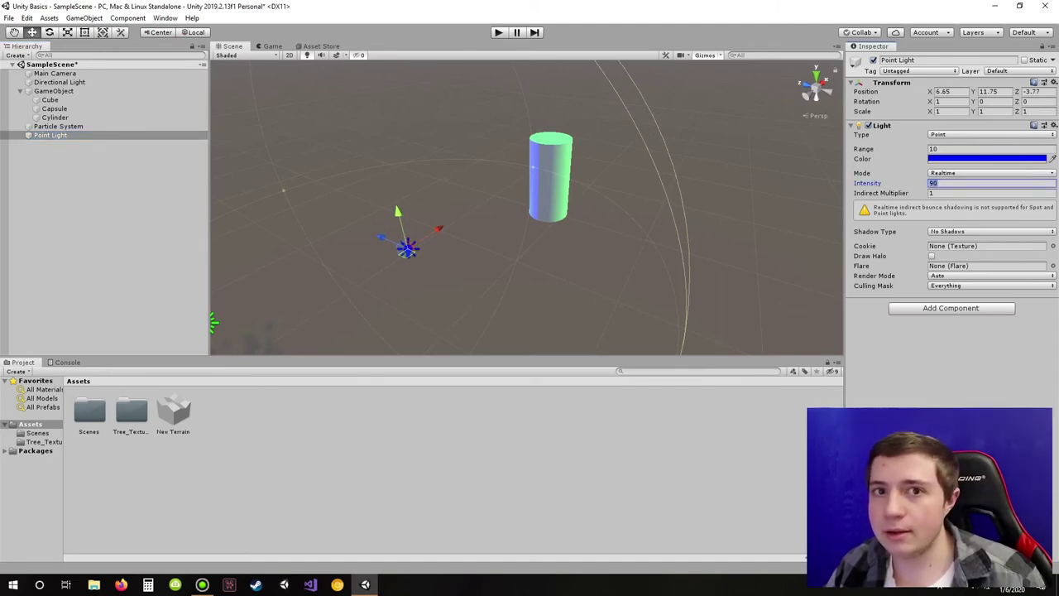
Step: Add a Spotlight to the scene and centre the scene view on it
right_click(72, 201)
right_click(59, 163)
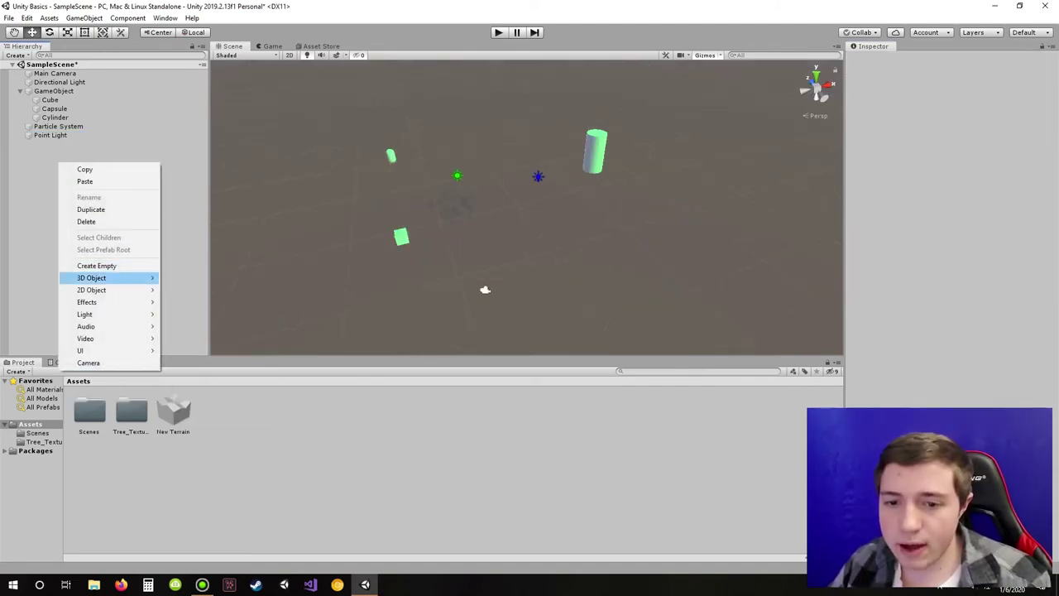
mouse_move(85, 314)
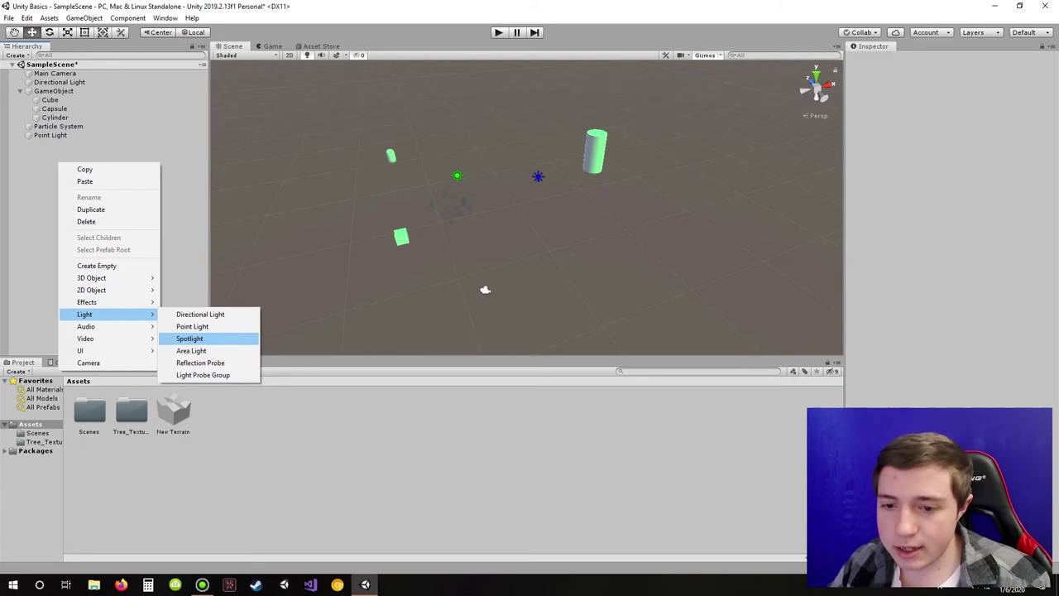
left_click(189, 338)
key("f")
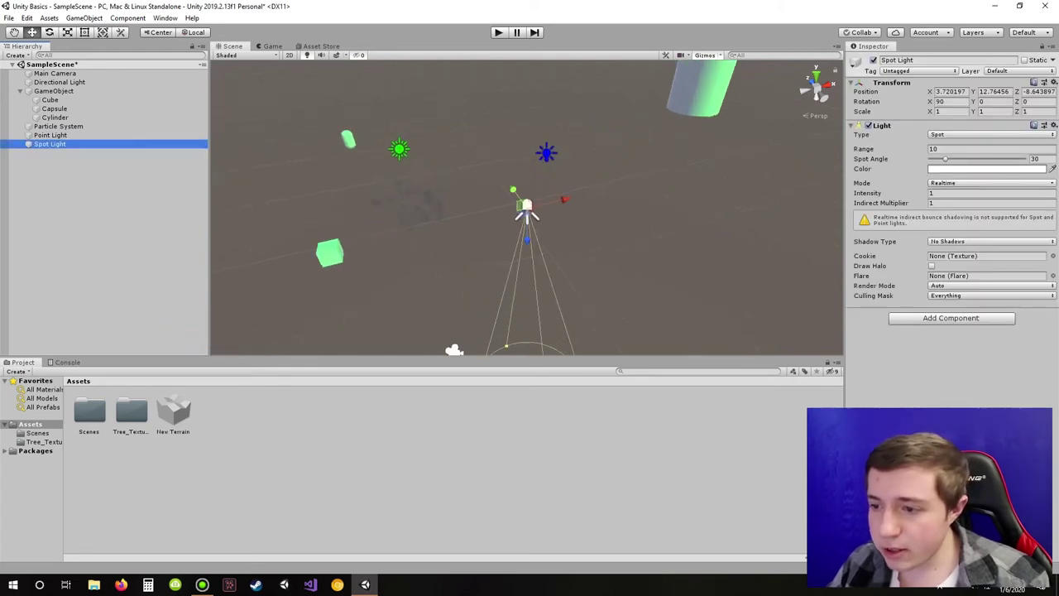
Step: Move the Spot Light above the cylinder, to about X 7.57 and Y 20.62
left_click_drag(527, 239, 527, 33)
scroll(527, 99, "down", 4)
middle_click_drag(530, 104, 406, 227)
left_click_drag(437, 142, 596, 120)
left_click_drag(556, 163, 557, 93)
middle_click_drag(546, 124, 525, 240)
right_click_drag(524, 206, 526, 319)
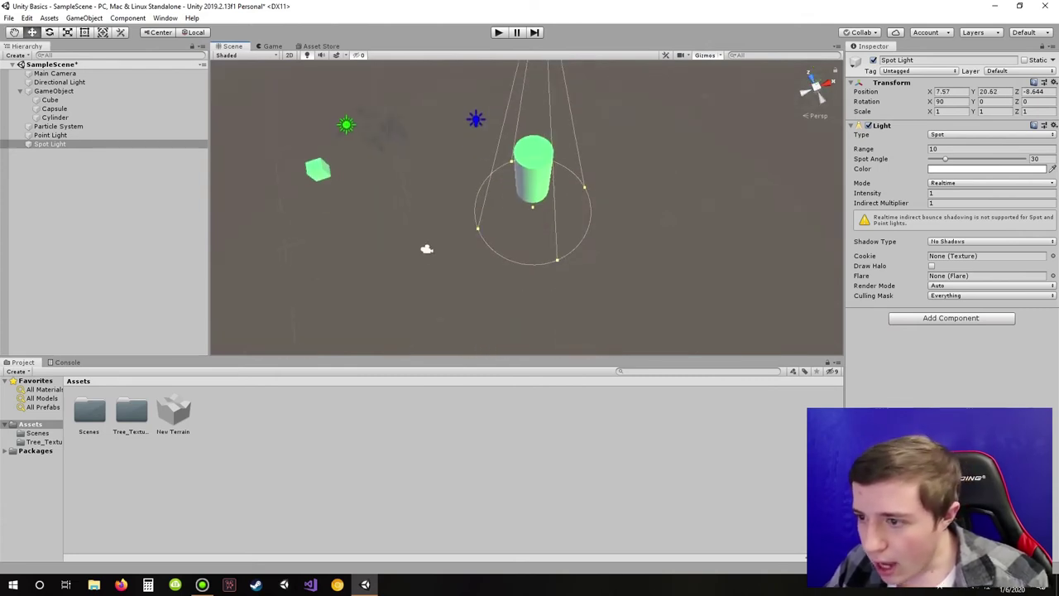
Step: Reposition the Spot Light higher over the cylinder, at about X 6.99, Y 24.34, Z -10.06
scroll(527, 248, "down", 2)
right_click_drag(527, 248, 527, 215)
left_click_drag(519, 121, 567, 184)
left_click_drag(433, 284, 430, 250, "alt")
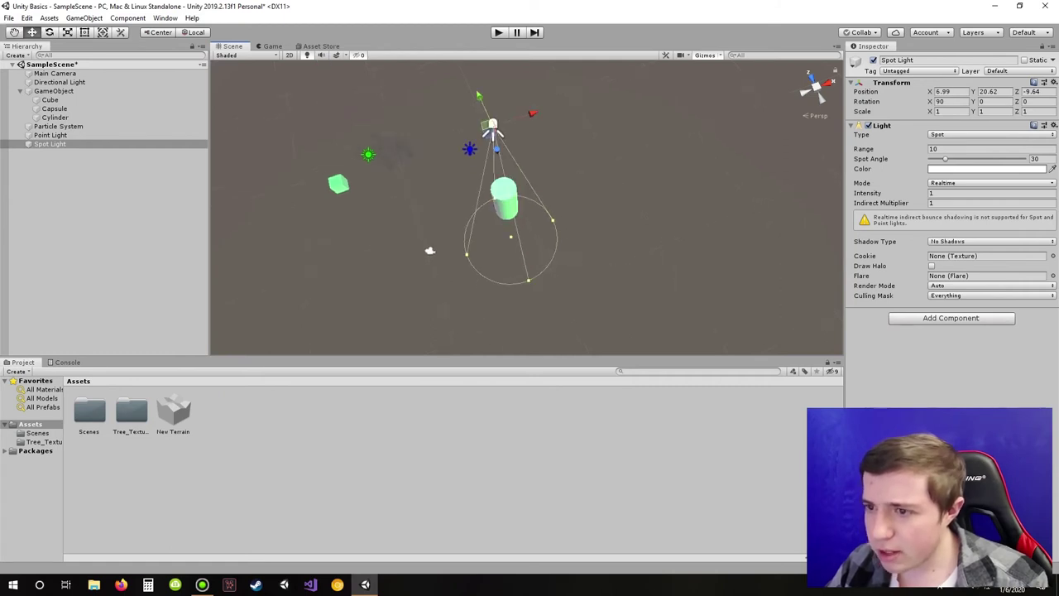
left_click_drag(493, 130, 475, 33)
mouse_move(487, 63)
left_mouse_down()
mouse_move(498, 135)
mouse_move(487, 61)
left_mouse_up()
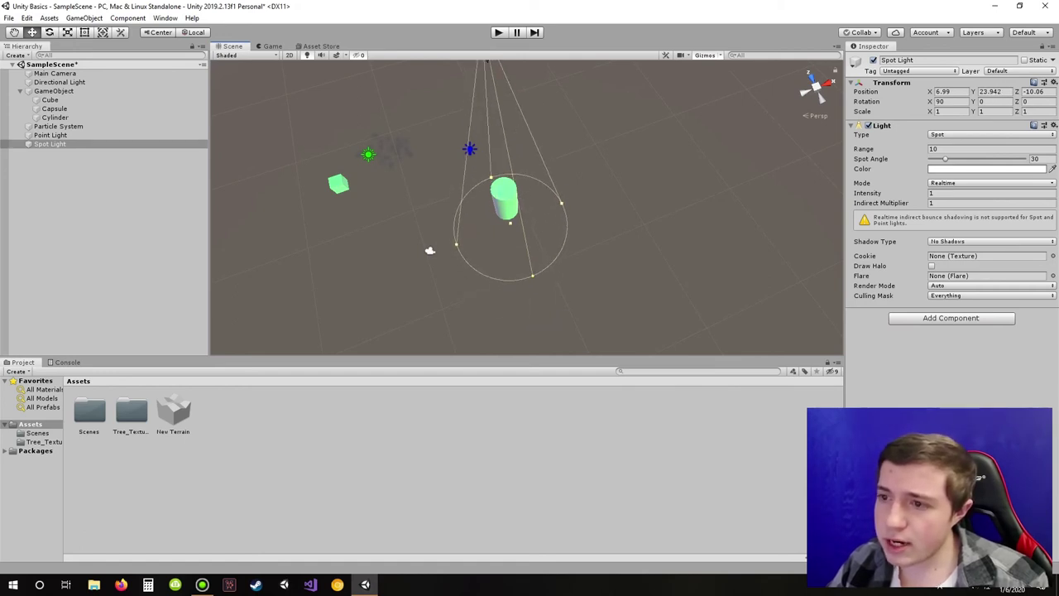
right_click_drag(489, 102, 488, 87)
left_click_drag(494, 89, 490, 48)
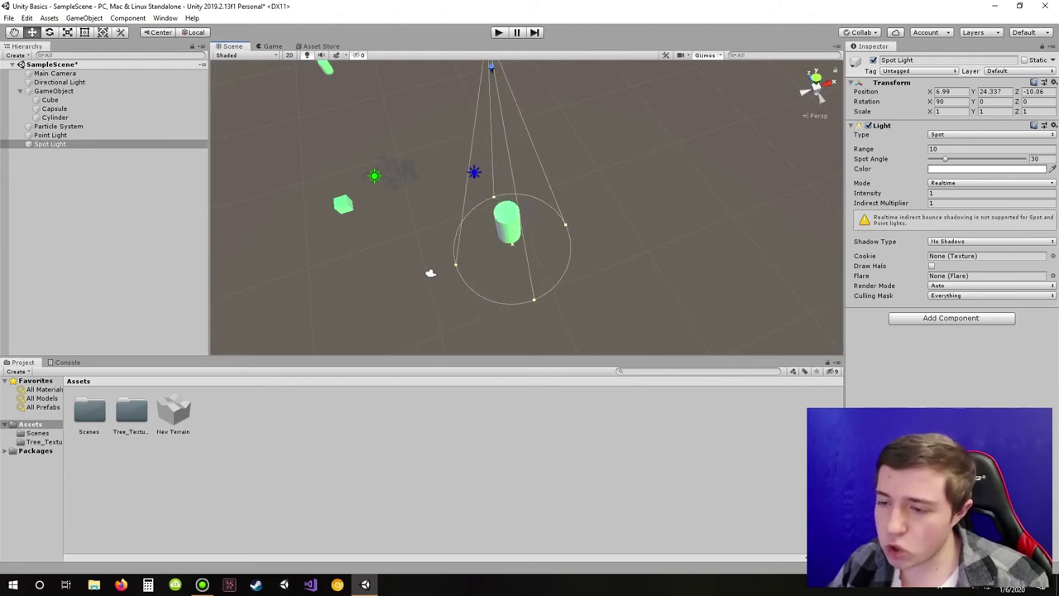
Step: Lower the Spot Light to about Y 18.57 near the cylinder's top, and raise it again to about Y 22.51, Z -9.92
left_click_drag(492, 66, 509, 216)
scroll(513, 211, "up", 10)
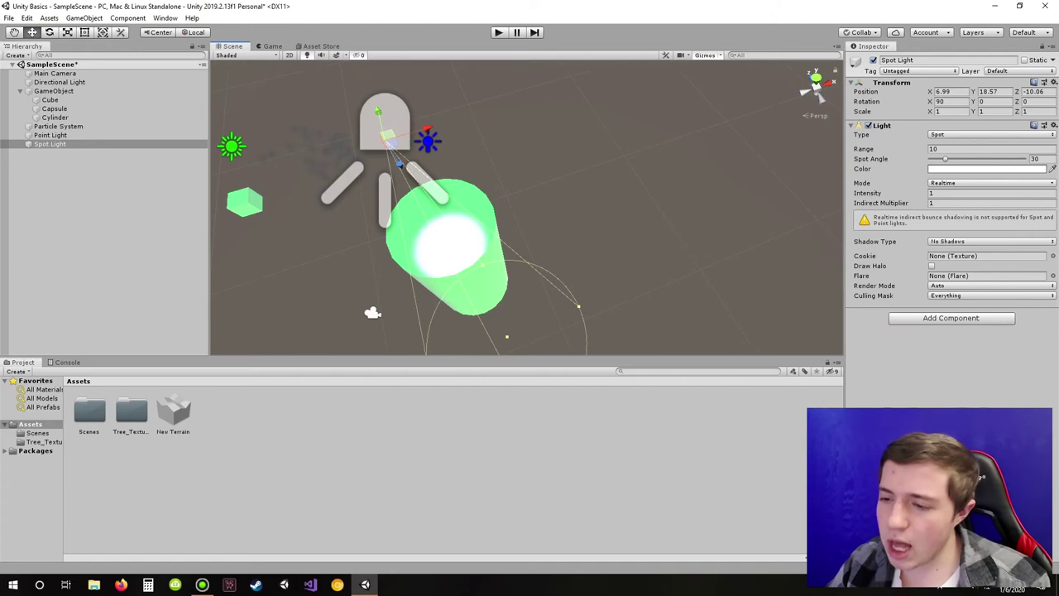
left_click_drag(401, 164, 395, 146)
left_click_drag(374, 93, 333, 3)
right_click_drag(526, 240, 430, 212)
key("s")
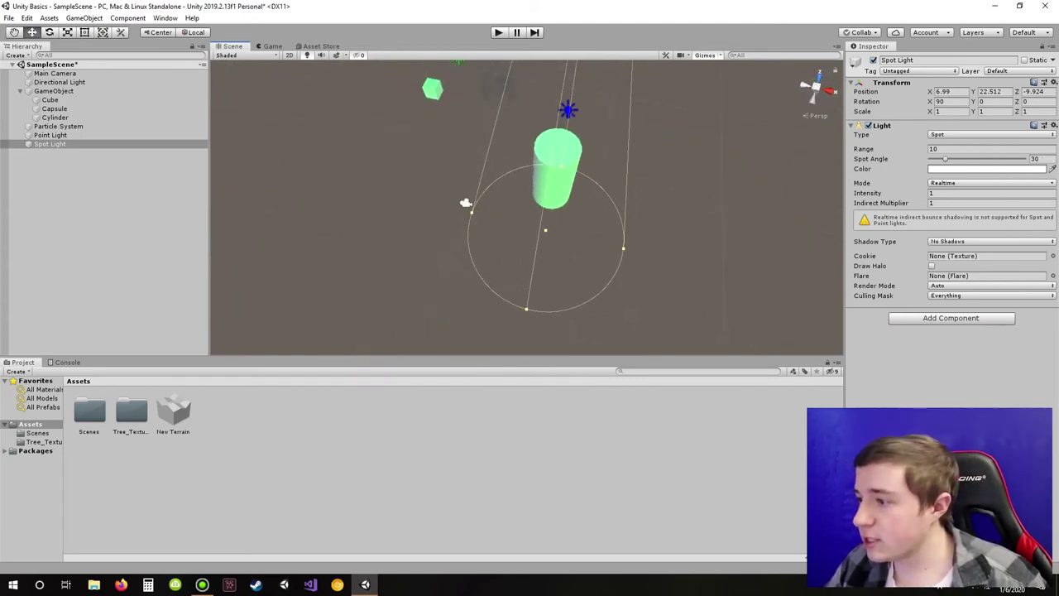
scroll(526, 207, "down", 5)
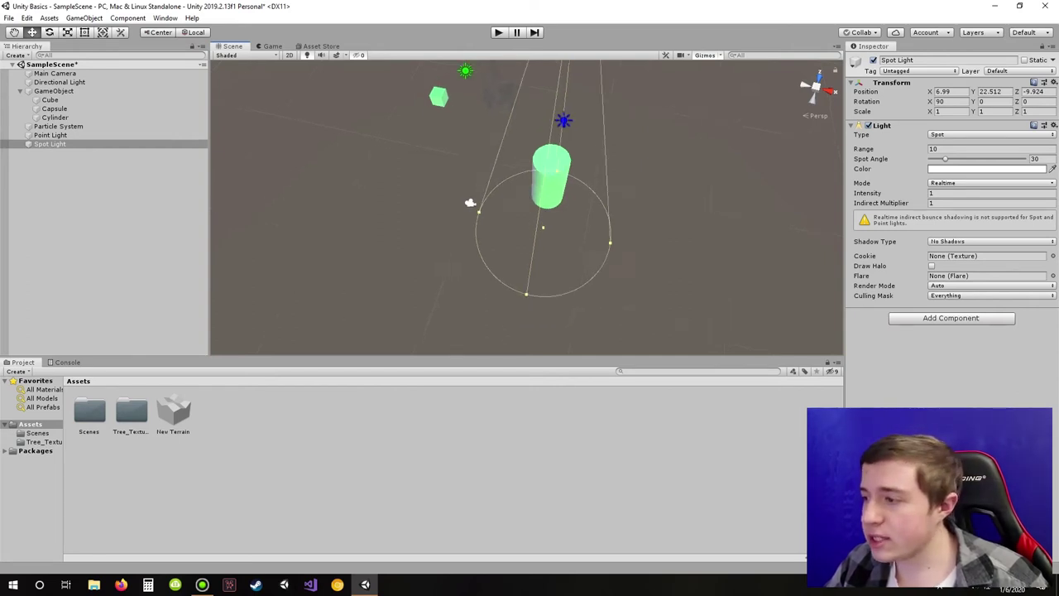
right_click_drag(527, 206, 532, 159)
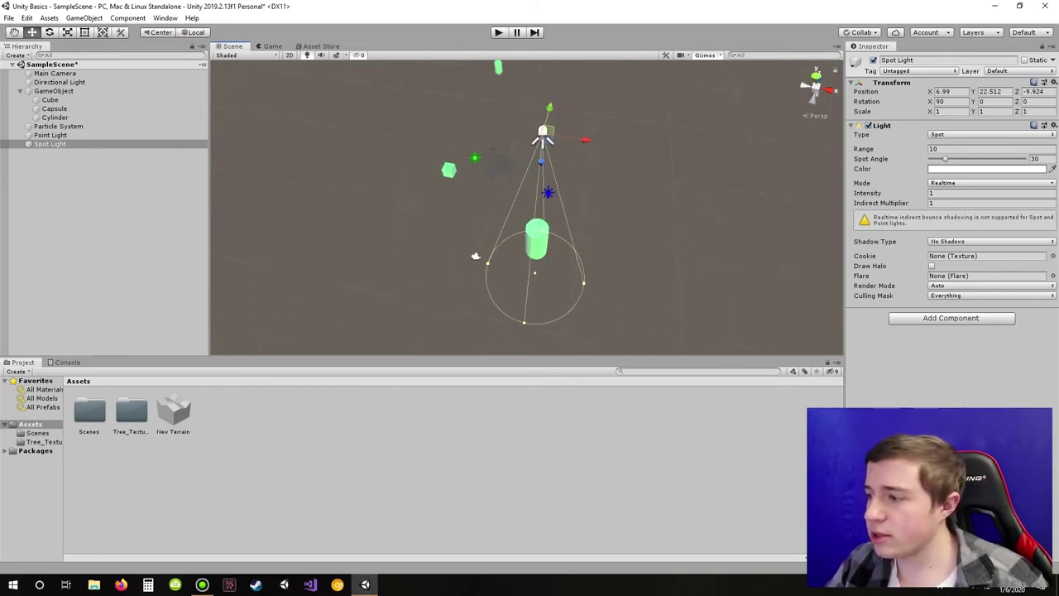
Step: Widen the Spot Light's Spot Angle to 75 and further to 89, viewing the cone from the side
left_click_drag(944, 159, 969, 159)
middle_click_drag(527, 224, 506, 159)
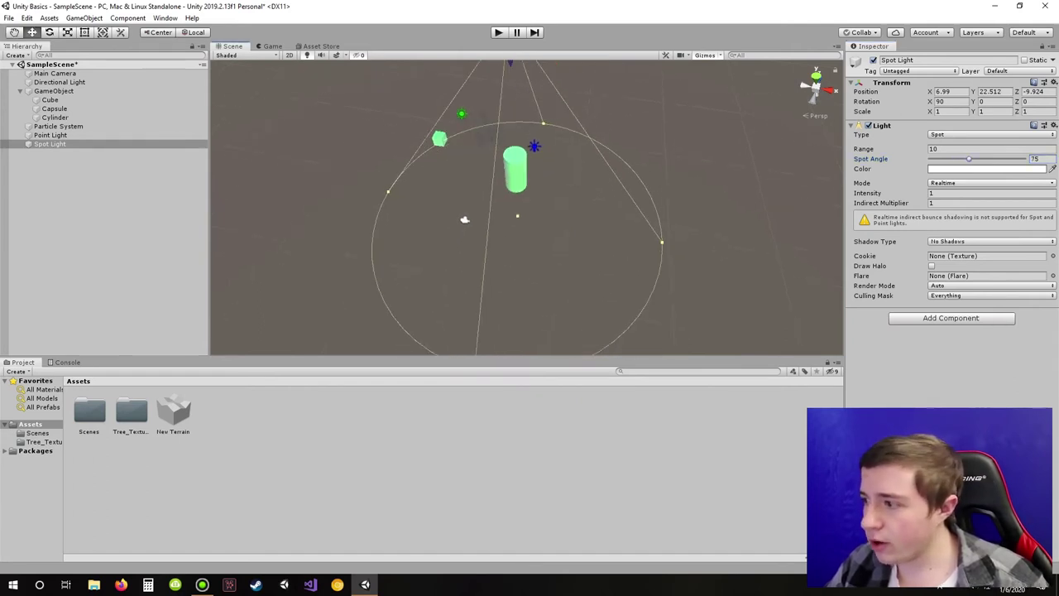
left_click_drag(969, 159, 976, 159)
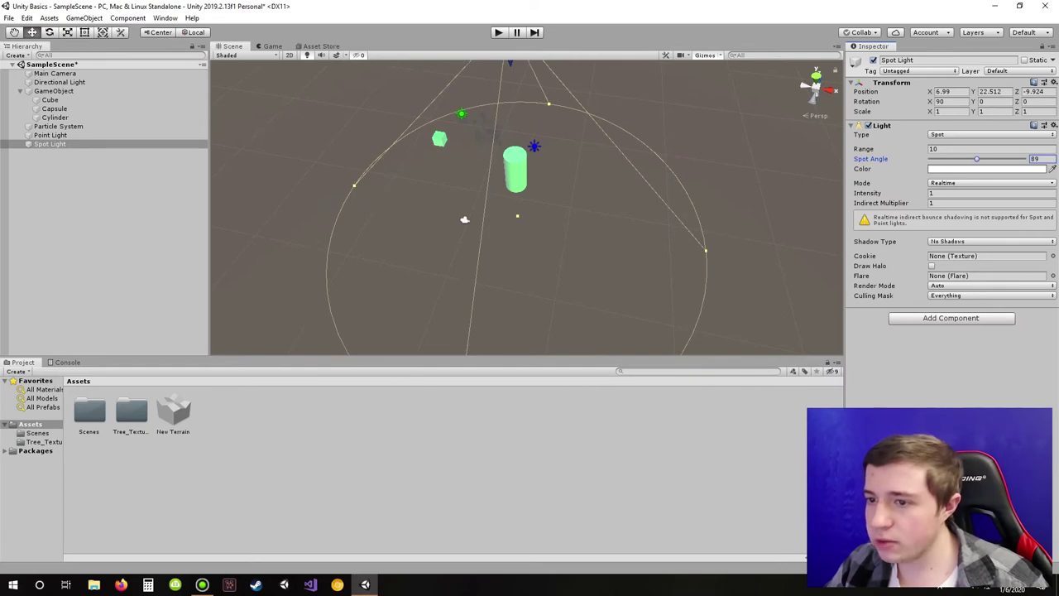
scroll(527, 208, "down", 2)
middle_click_drag(518, 216, 521, 107)
right_click_drag(520, 207, 542, 108)
middle_click_drag(529, 232, 541, 124)
middle_click_drag(529, 199, 547, 209)
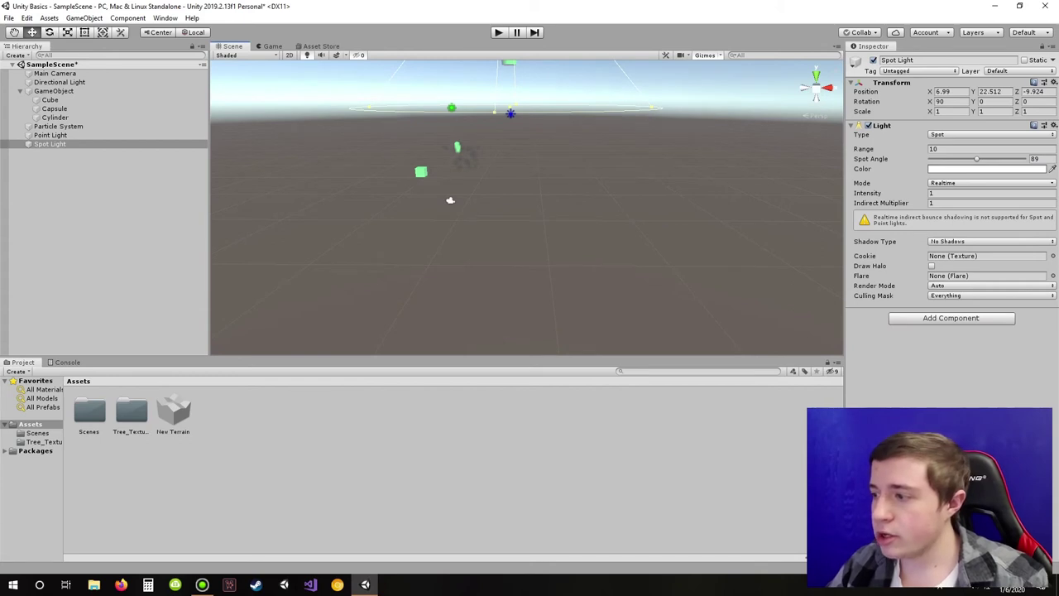
Step: Set the Spot Light's Range to 30 and view how far the cone reaches
left_click(951, 149)
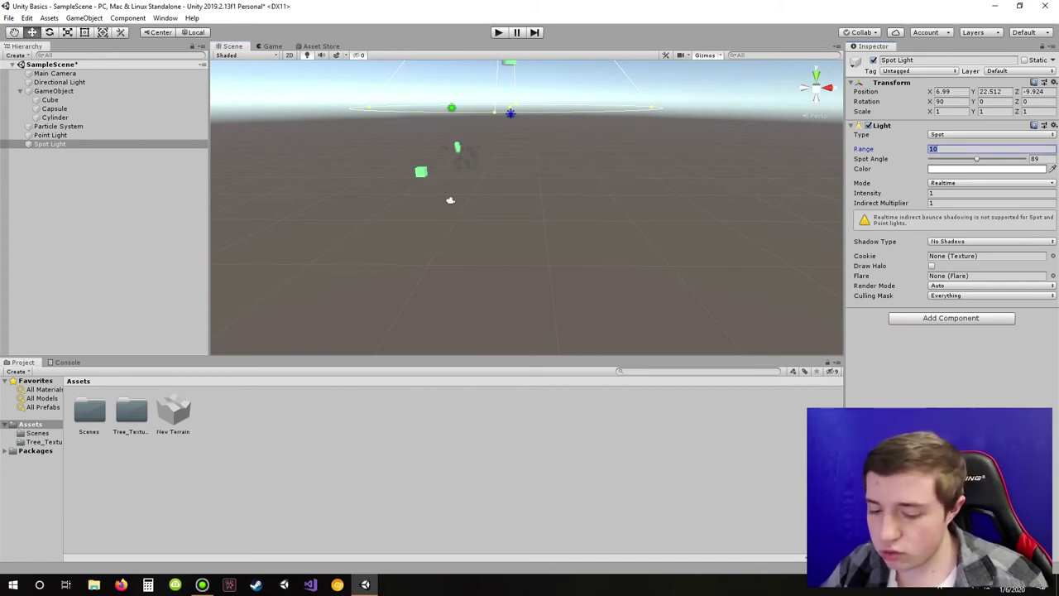
type("30")
middle_click_drag(513, 199, 572, 286)
scroll(527, 208, "up", 4)
scroll(527, 208, "up", 2)
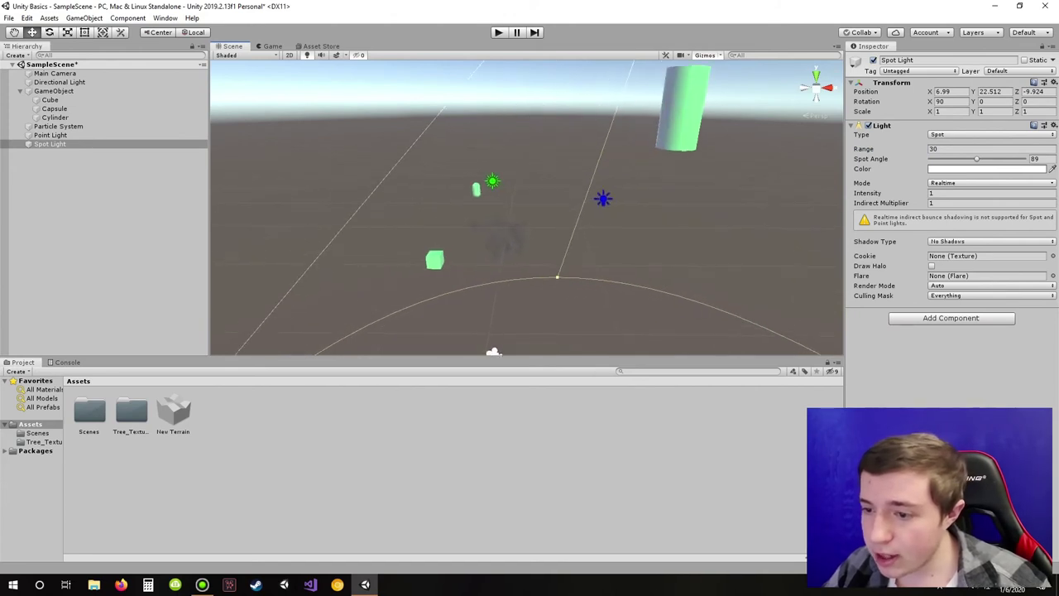
Step: Move the Cube along its X axis toward the Spot Light's cone, to about X 5.12, Y -5.72, Z -3.67
left_click(435, 260)
left_click_drag(477, 260, 580, 312)
right_click_drag(579, 312, 585, 402)
middle_click_drag(570, 240, 526, 248)
scroll(527, 208, "down", 4)
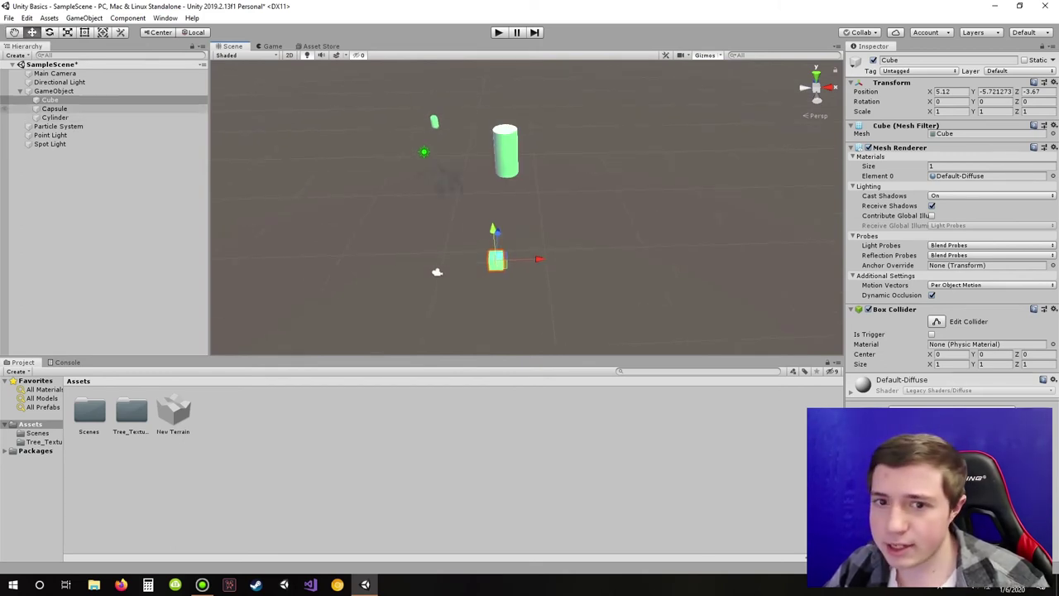
Step: Try an Intensity of 90 on the Spot Light, view the effect on the scene, and restore it to 1
left_click(49, 144)
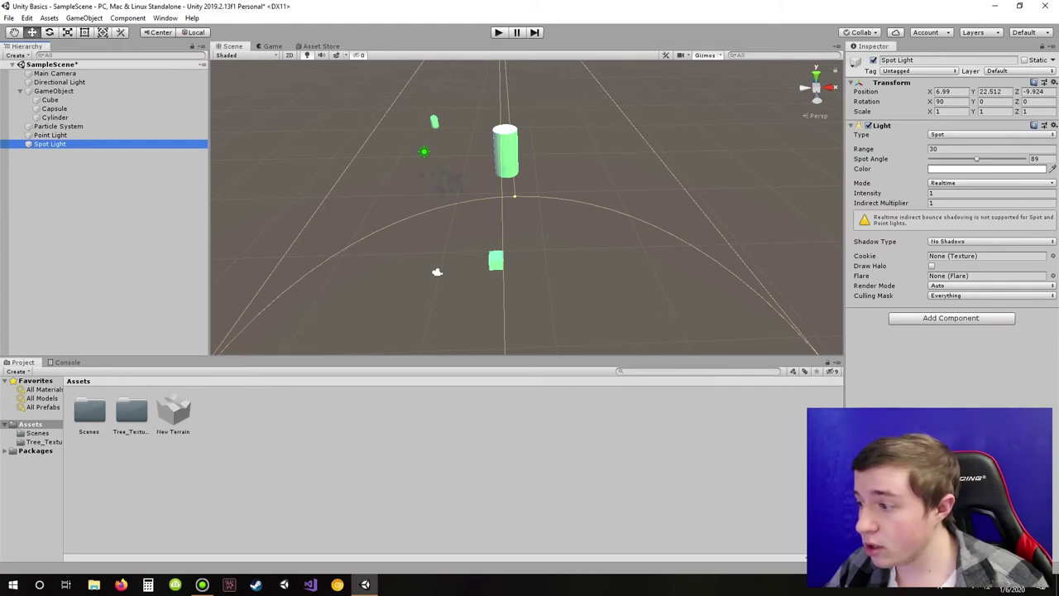
left_click(960, 193)
type("90")
right_click_drag(529, 199, 443, 283)
key("s")
left_click(959, 193)
type("1")
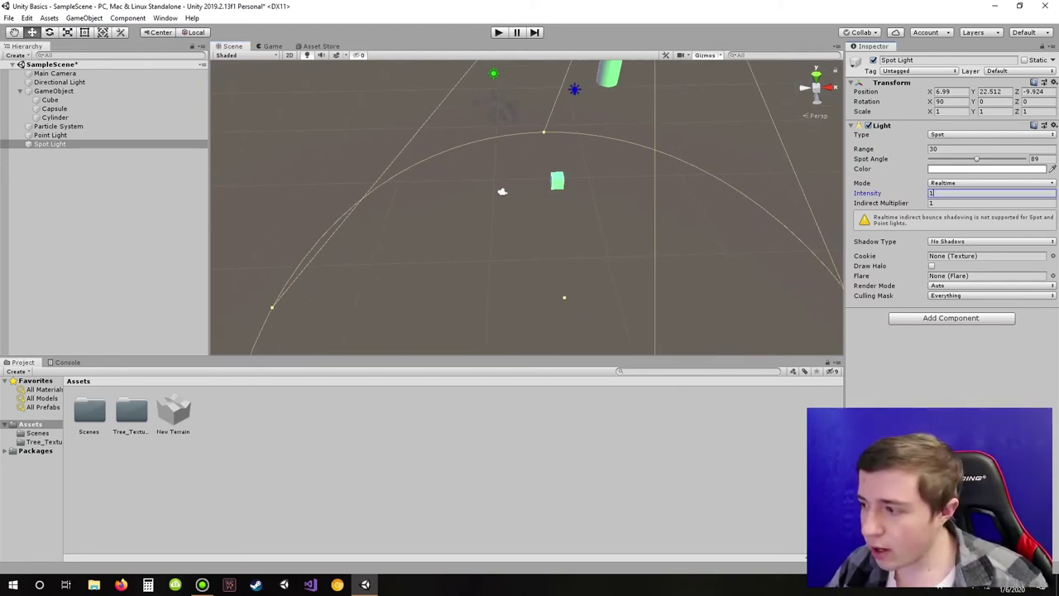
Step: Delete the Spot Light, Point Light and Particle System from the scene together
left_click(51, 144)
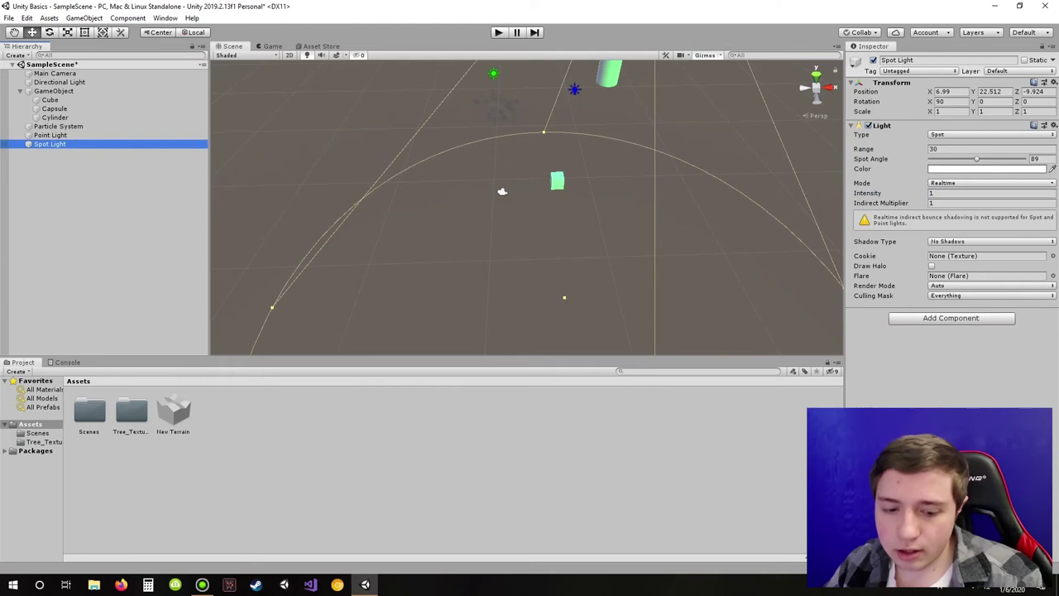
left_click(50, 135, "ctrl")
left_click(58, 126, "ctrl")
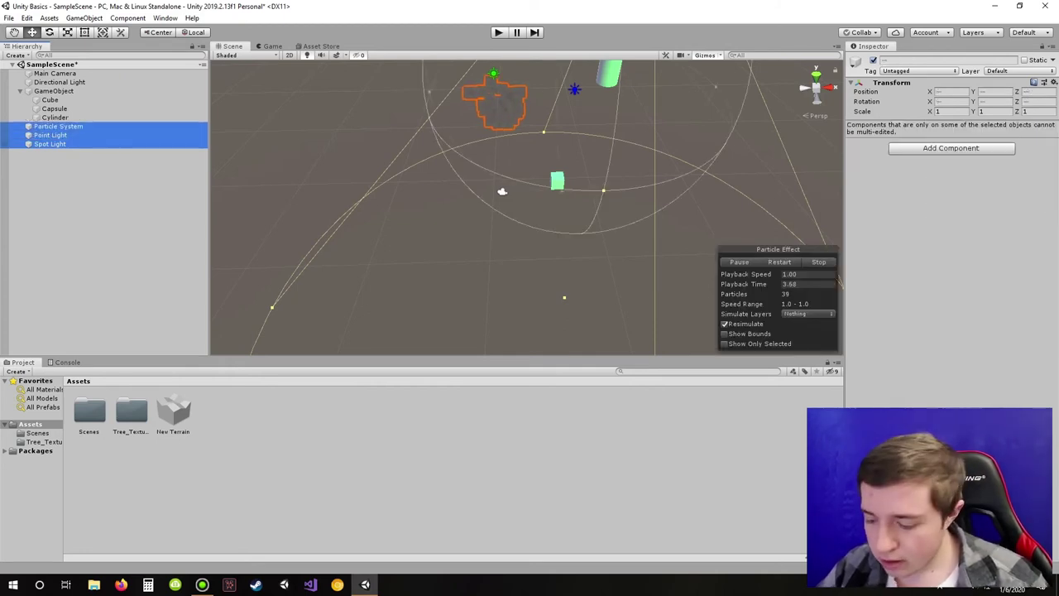
key("Delete")
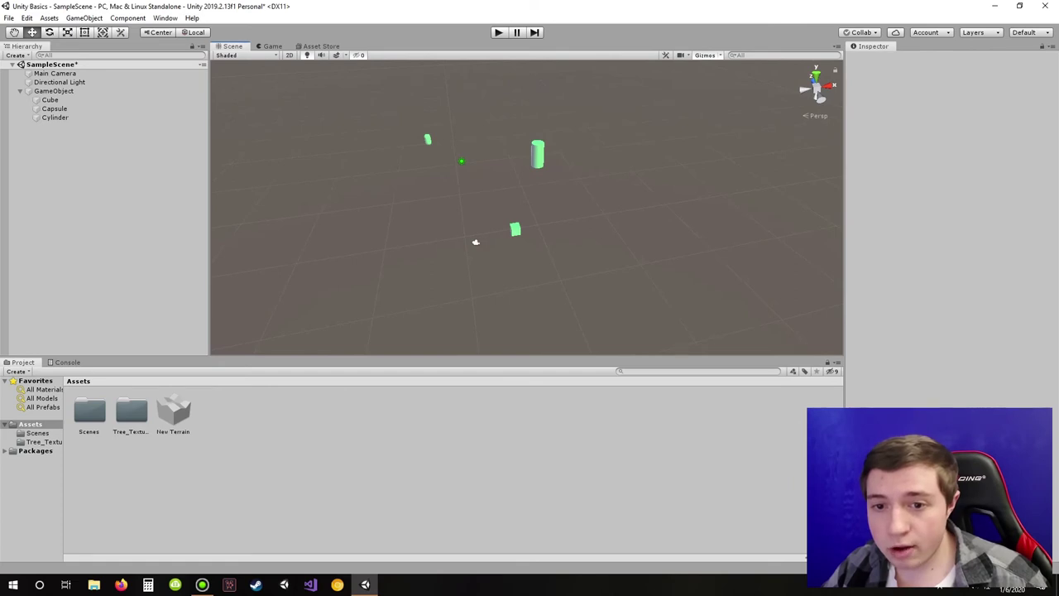
Step: Add an Audio Source object to the scene and assign the AxSound asset as its AudioClip
right_click(105, 188)
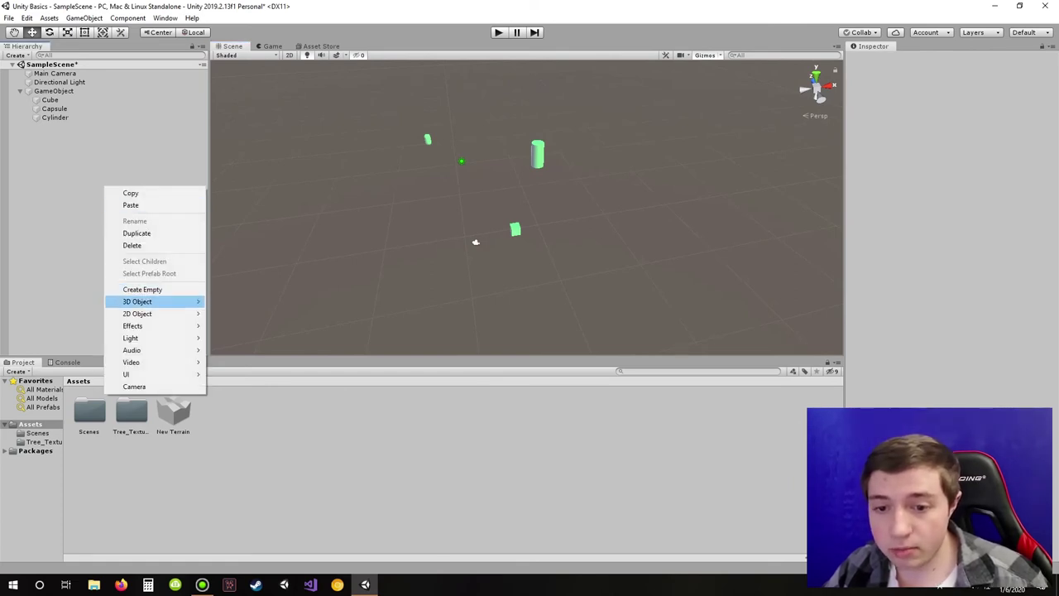
mouse_move(132, 350)
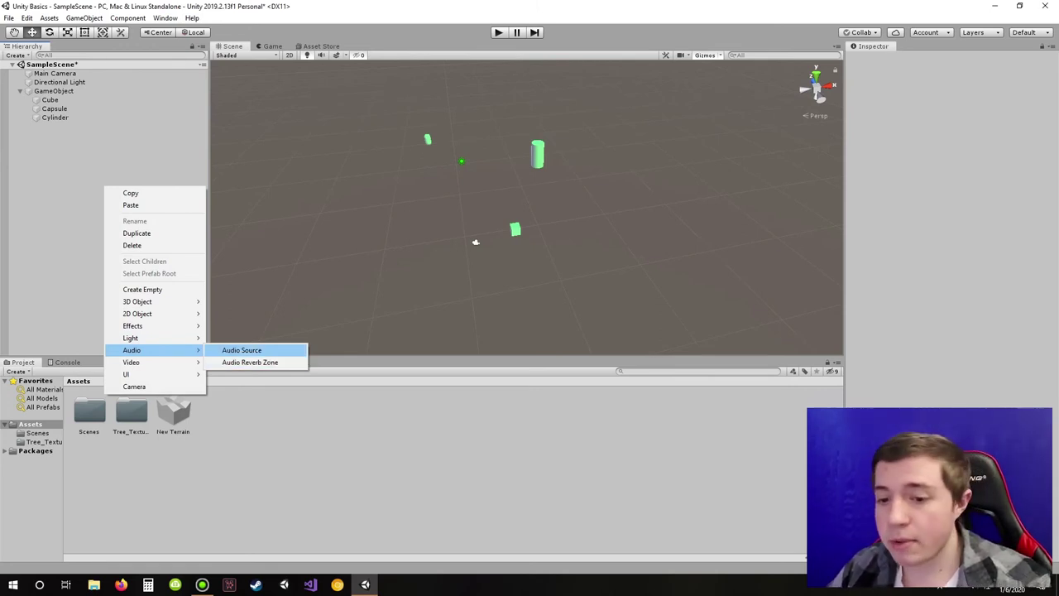
left_click(242, 350)
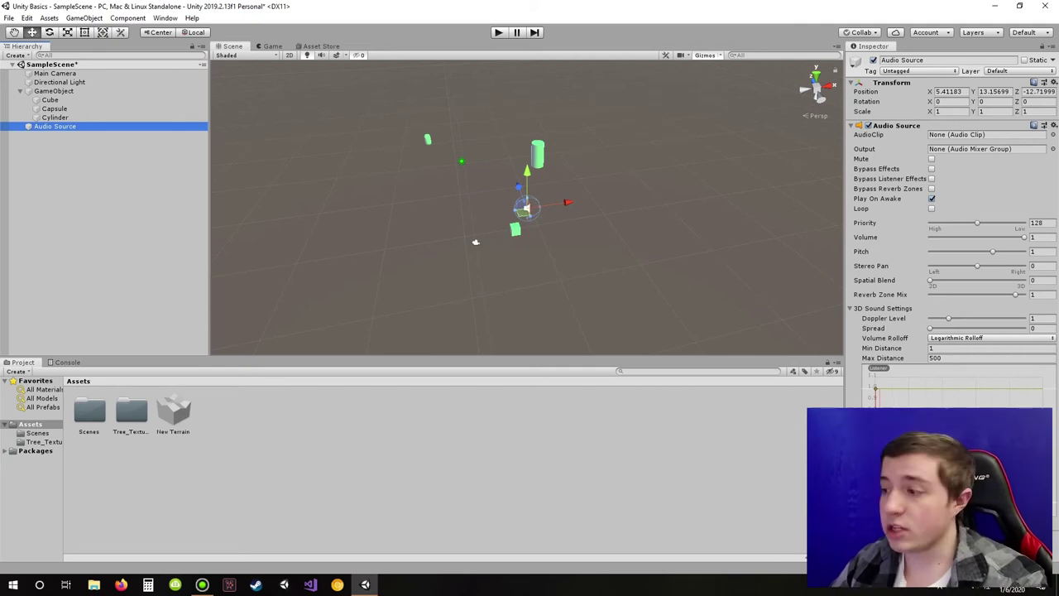
left_click(1053, 135)
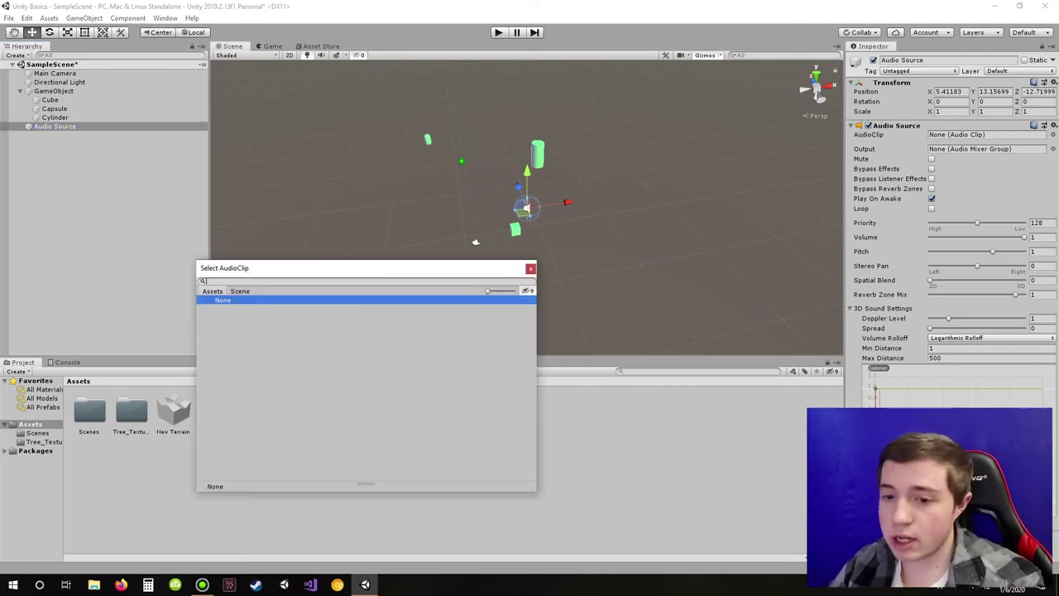
left_click(530, 269)
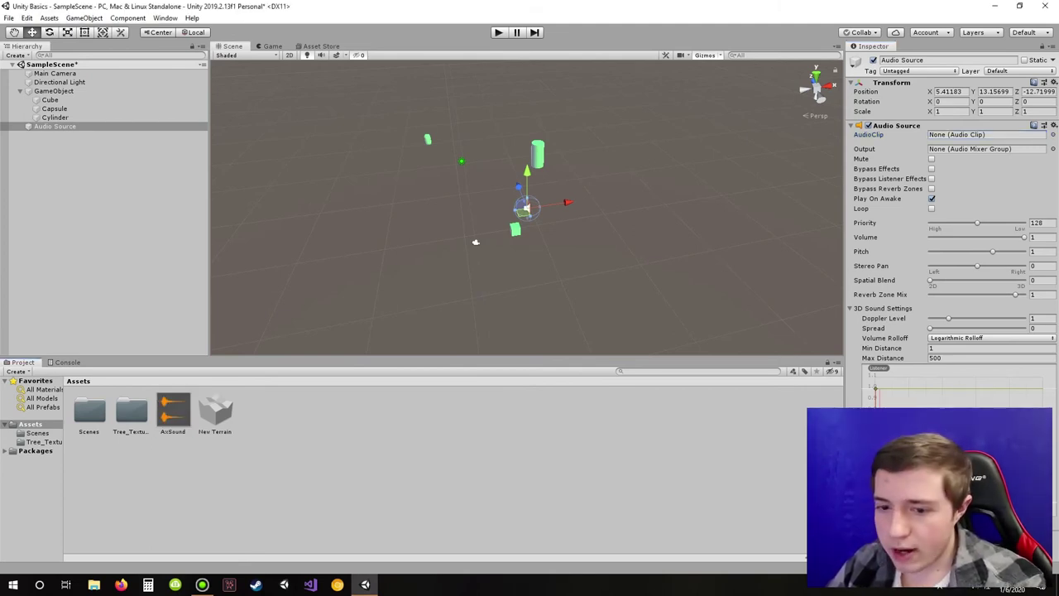
left_click_drag(173, 411, 976, 135)
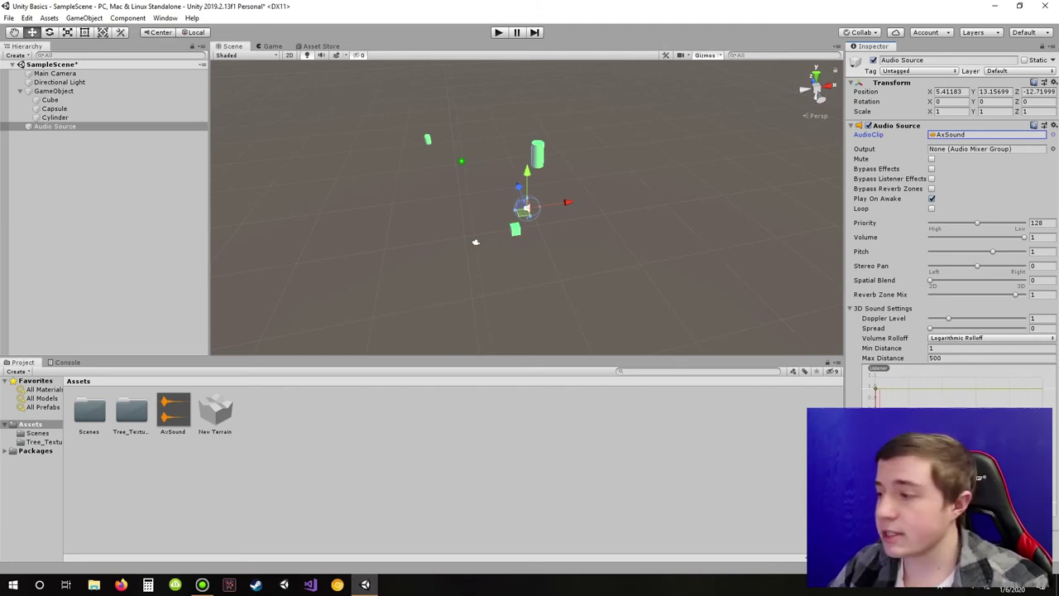
Step: Test the scene in play mode with the Audio Source's Play On Awake turned off, and again with it turned on
left_click(931, 199)
key("ctrl+p")
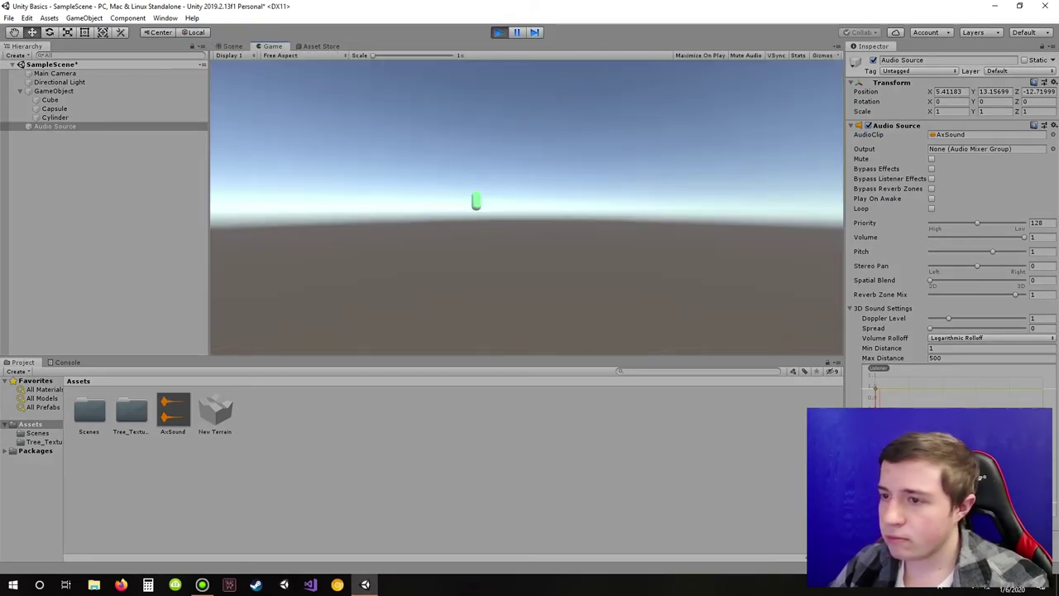
key("ctrl+p")
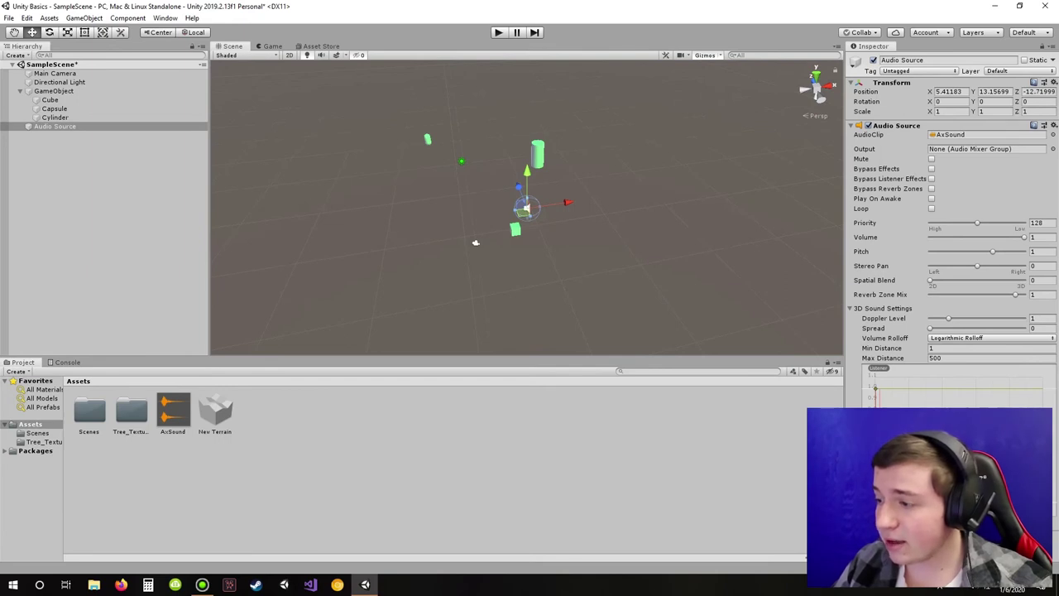
left_click(932, 198)
key("ctrl+p")
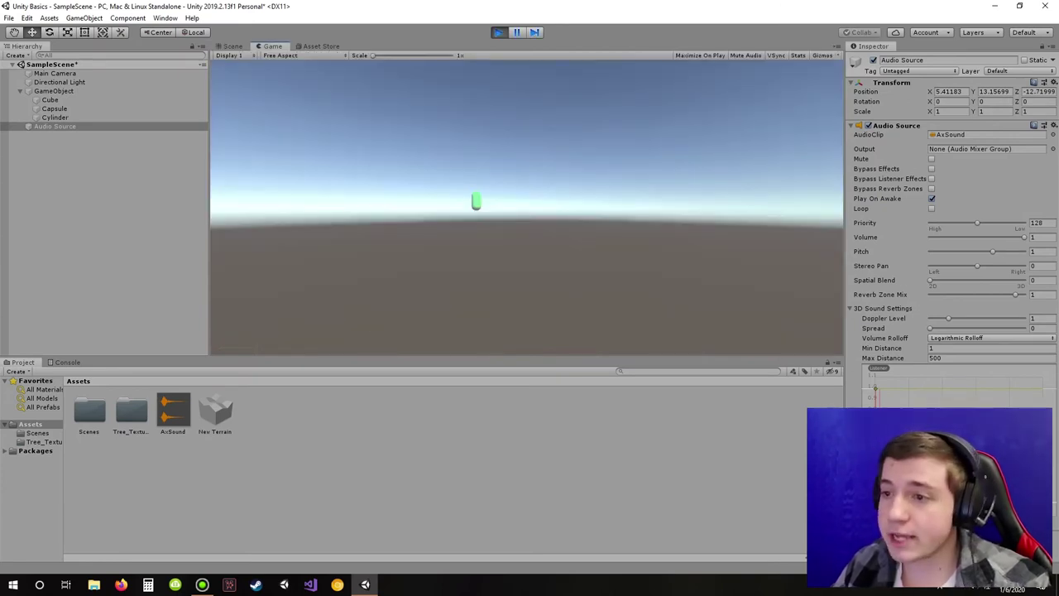
key("ctrl+p")
Step: Enable Loop on the Audio Source for a play-mode test, and turn both Loop and Play On Awake off
left_click(932, 208)
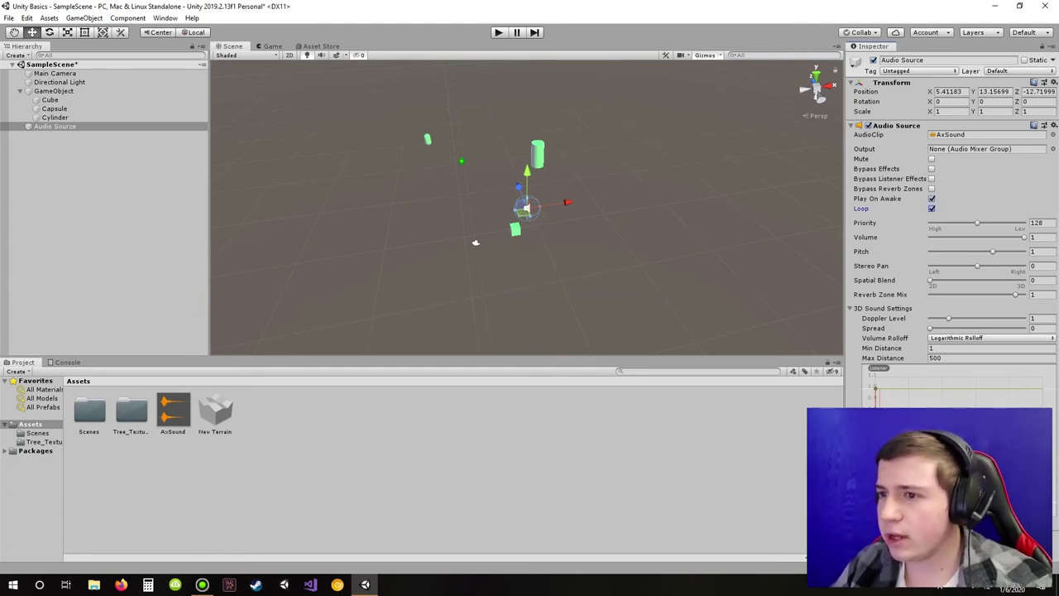
key("ctrl+p")
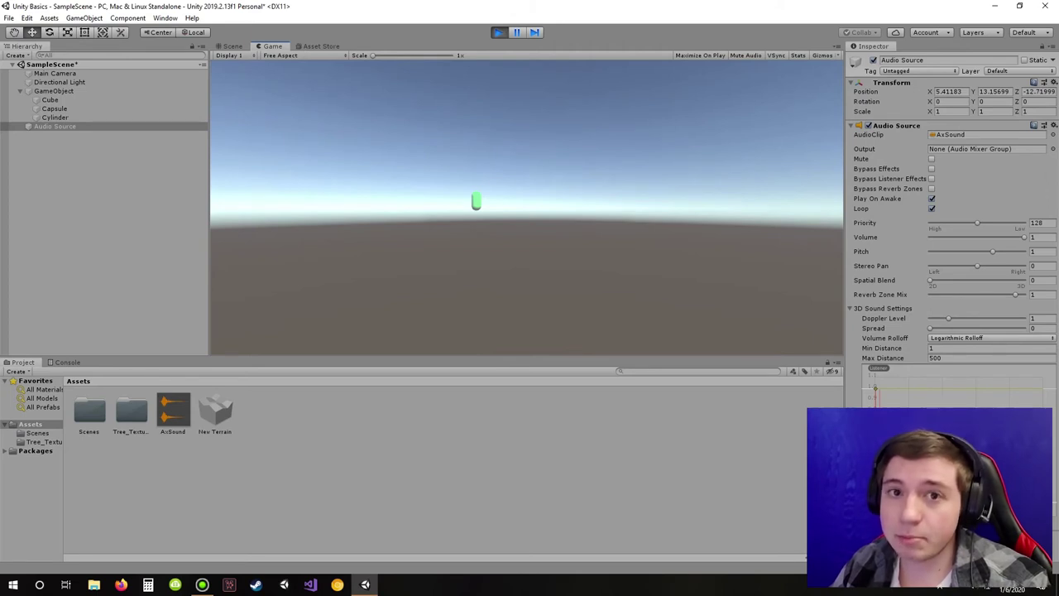
key("ctrl+p")
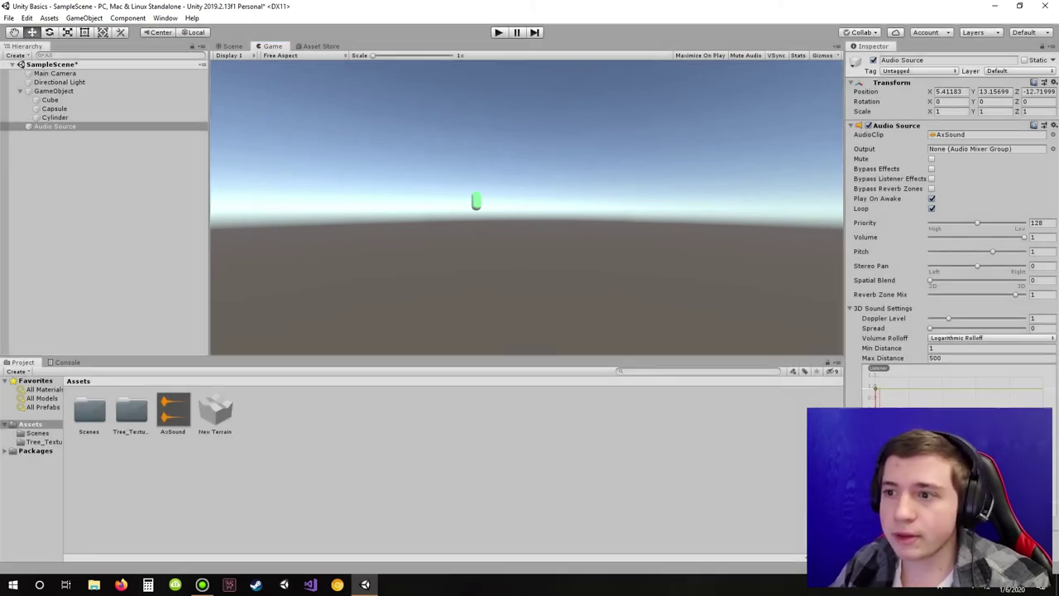
left_click(931, 208)
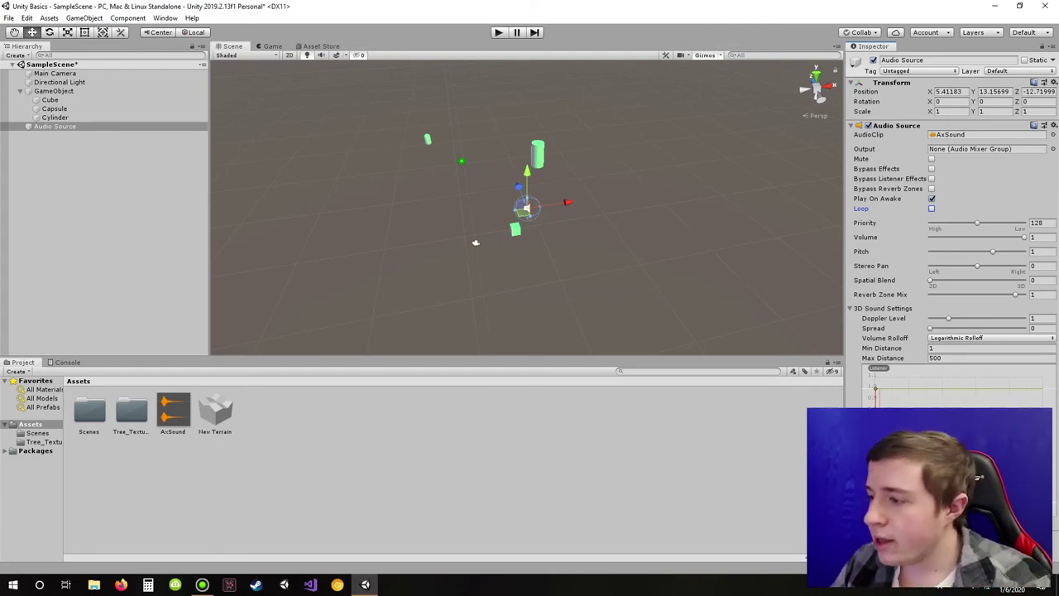
left_click(931, 199)
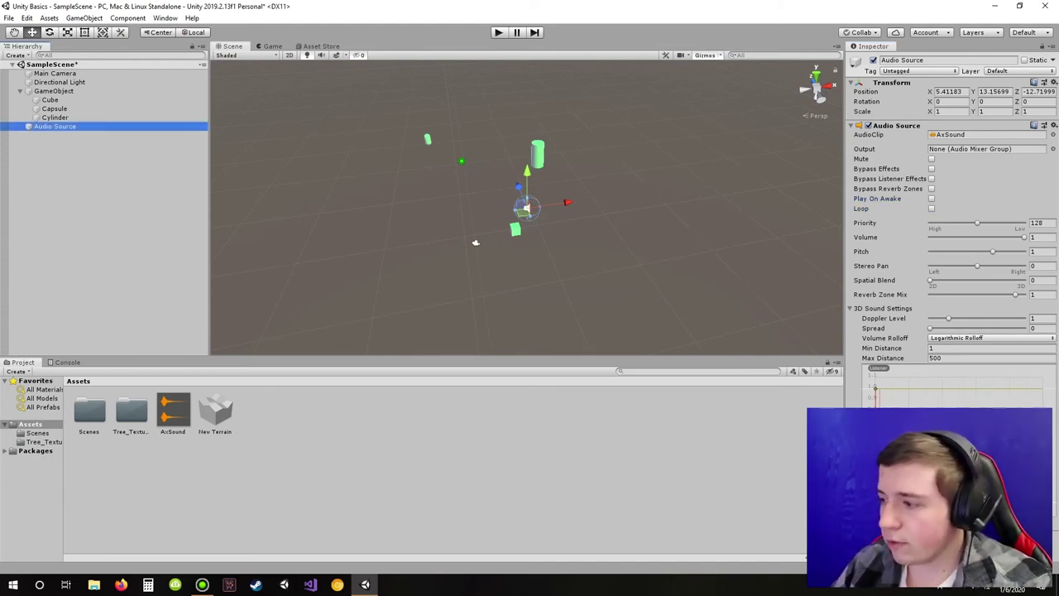
Step: Lower the Audio Source's Volume to about 0.655 and run the scene briefly in play mode
left_click_drag(1024, 236, 991, 237)
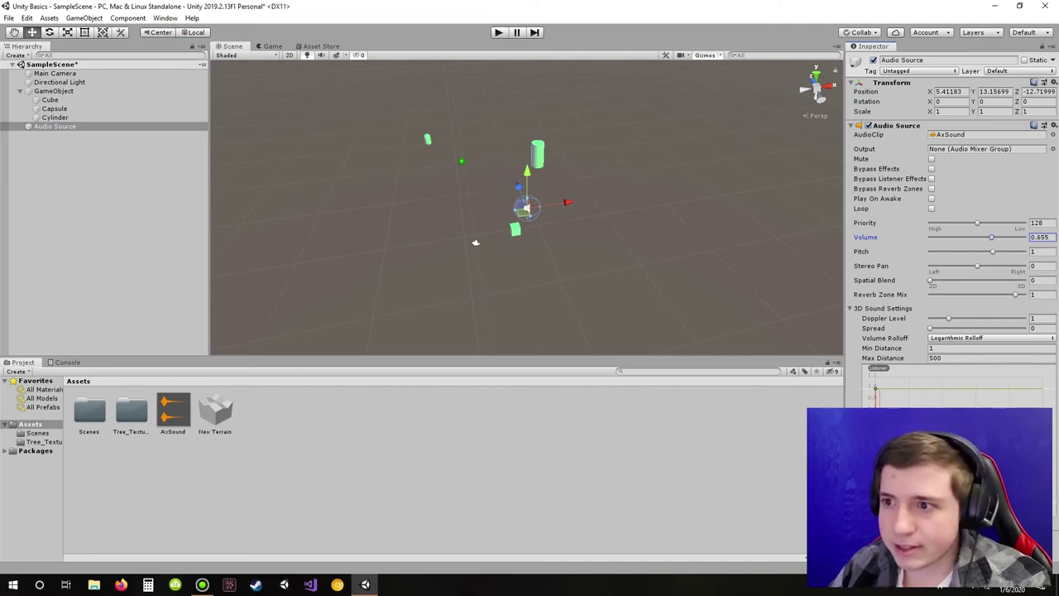
key("ctrl+p")
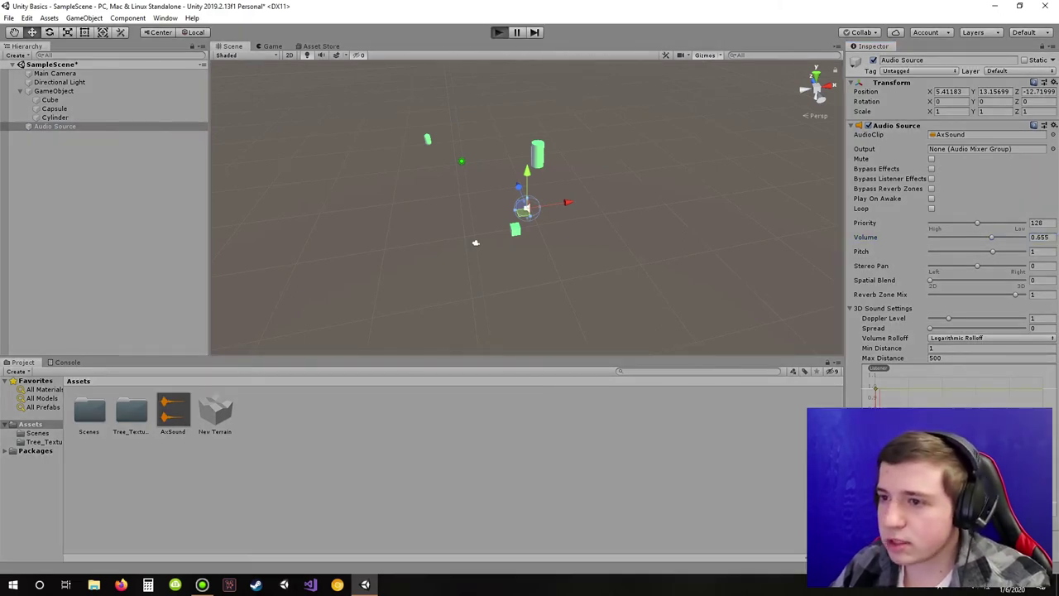
key("ctrl+p")
Step: Turn Play On Awake and Loop back on, and raise the Volume to 1 while the scene is playing
left_click(931, 198)
left_click(931, 209)
key("ctrl+p")
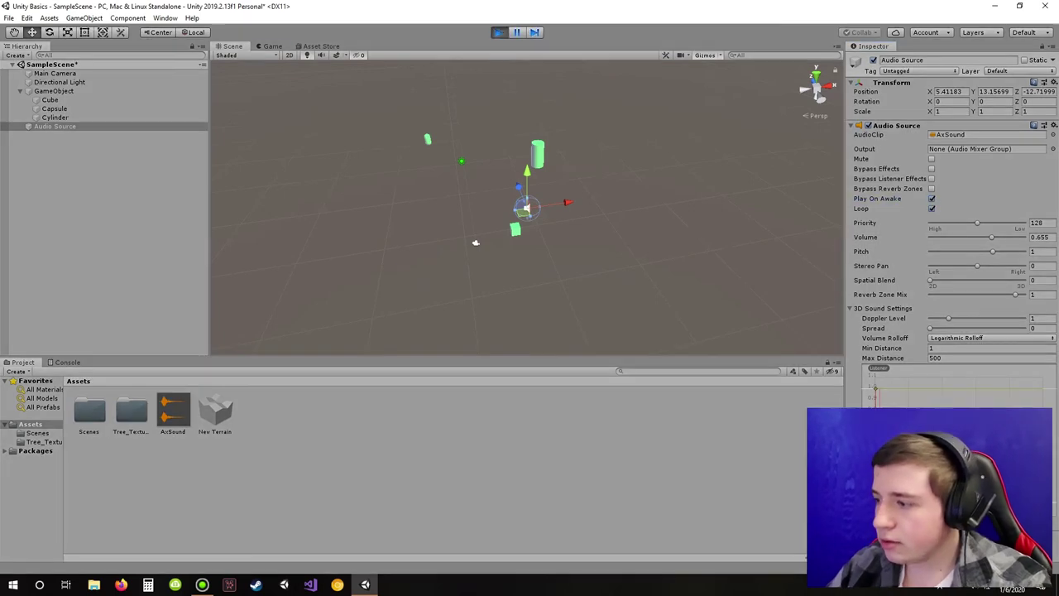
left_click_drag(991, 237, 1025, 237)
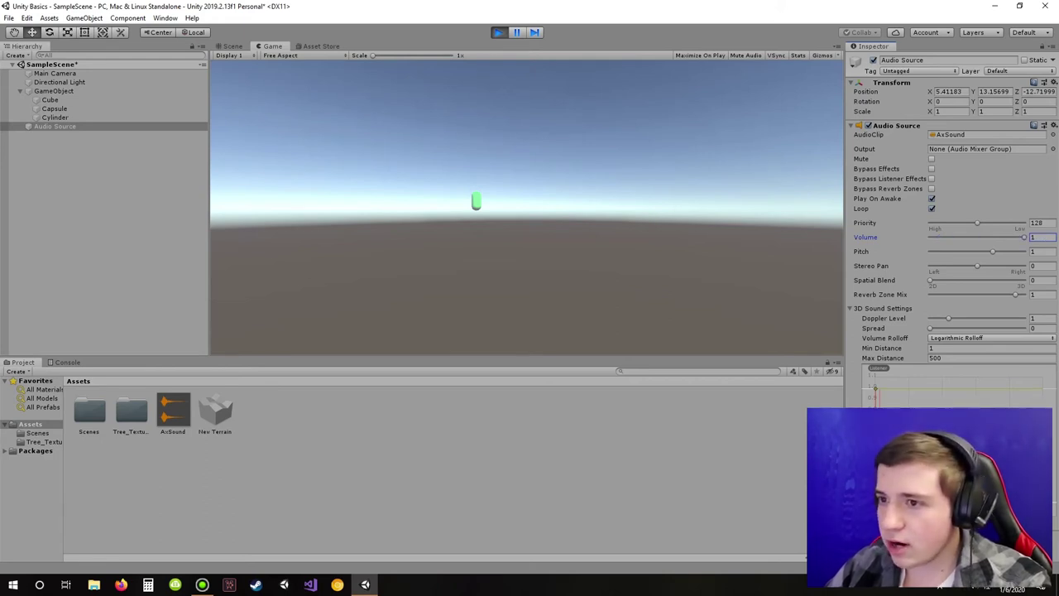
key("ctrl+p")
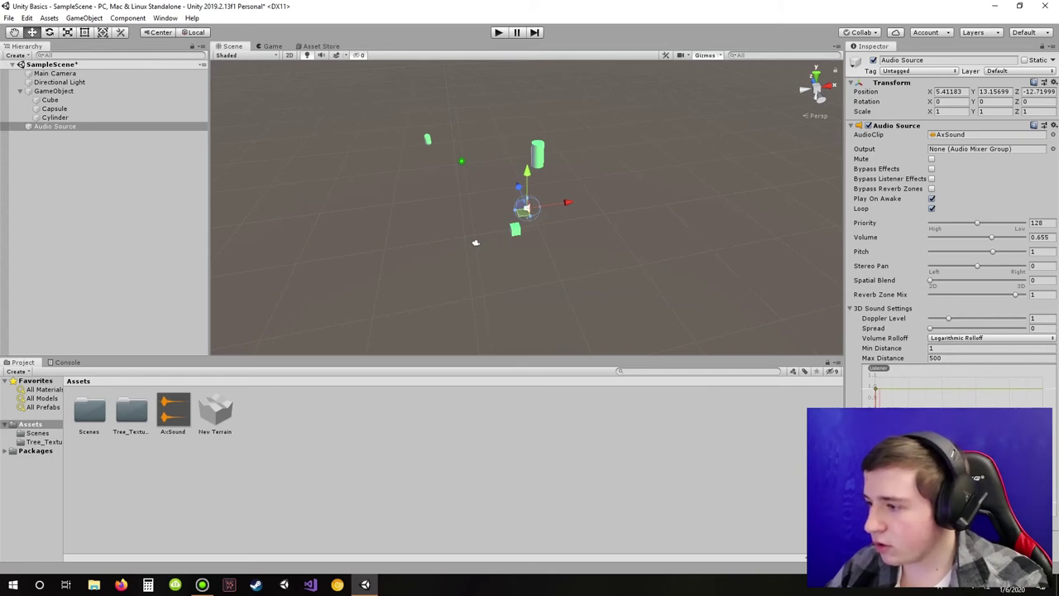
Step: Toggle the Audio Source's Mute on and off, and give it a Spatial Blend of 1 and a Max Distance of 5
left_click(932, 158)
left_click(931, 159)
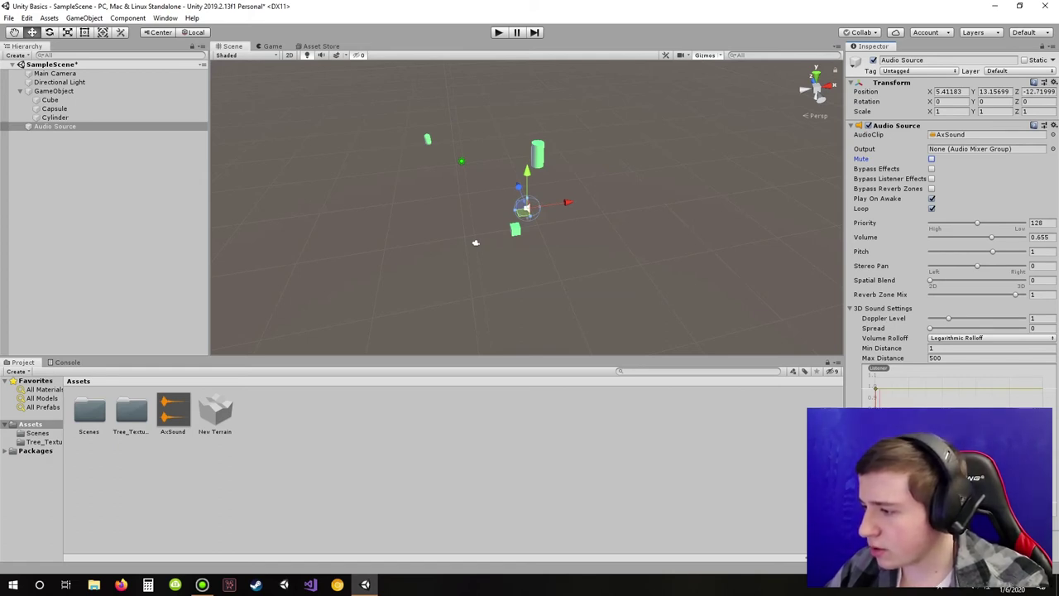
left_click_drag(930, 280, 1026, 280)
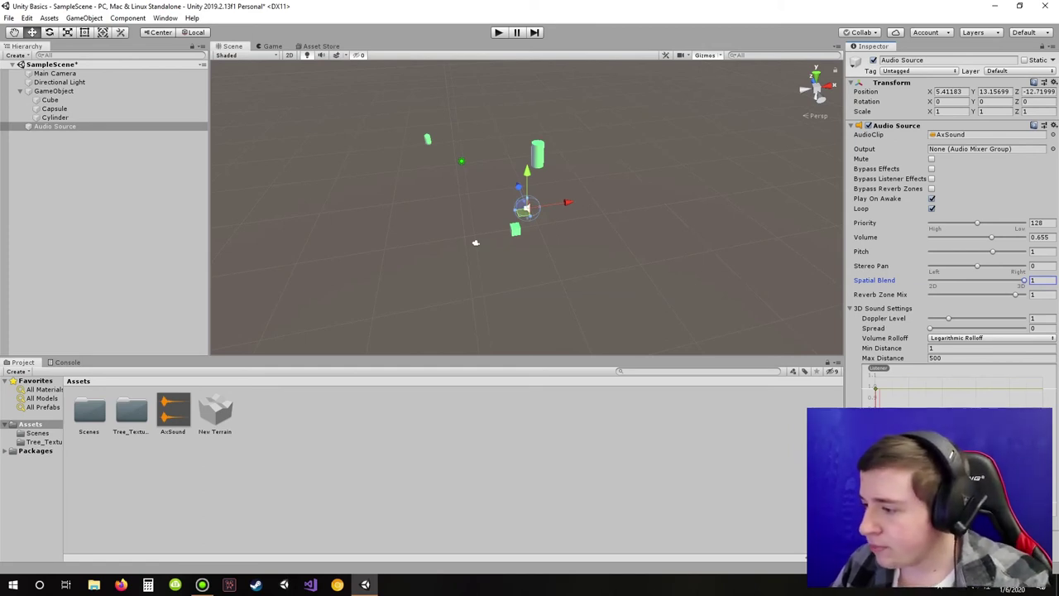
left_click(951, 358)
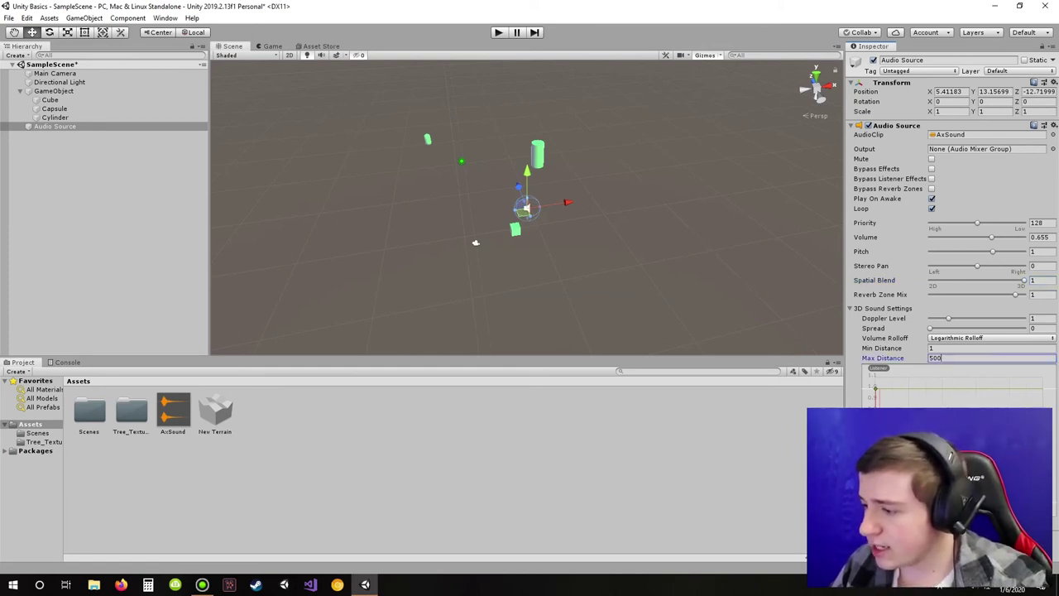
type("5")
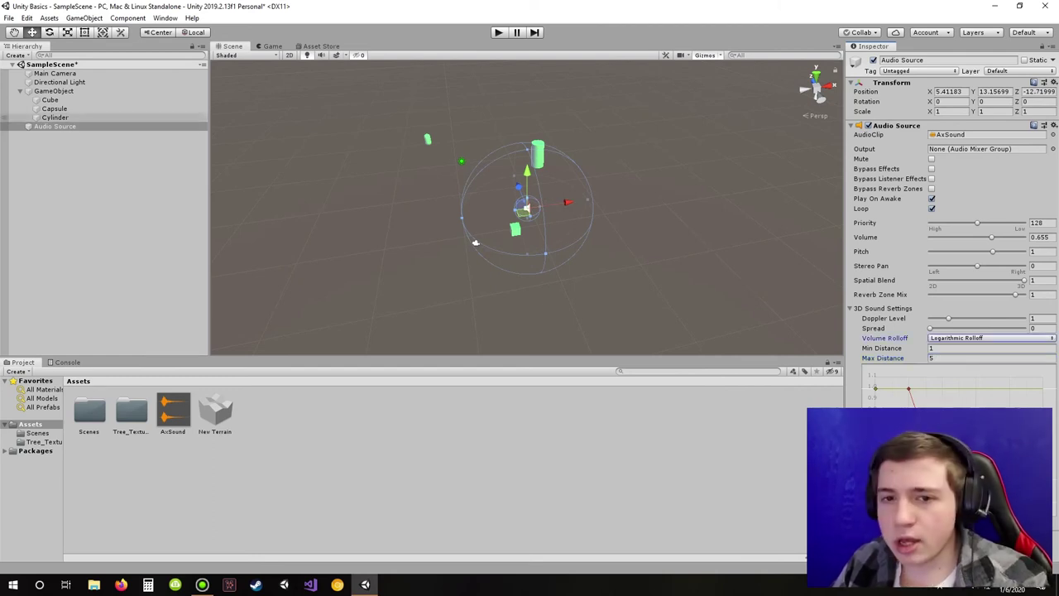
Step: Delete the Audio Source, and add a UI Canvas framed in the scene view
left_click(55, 126)
key("Delete")
right_click(66, 129)
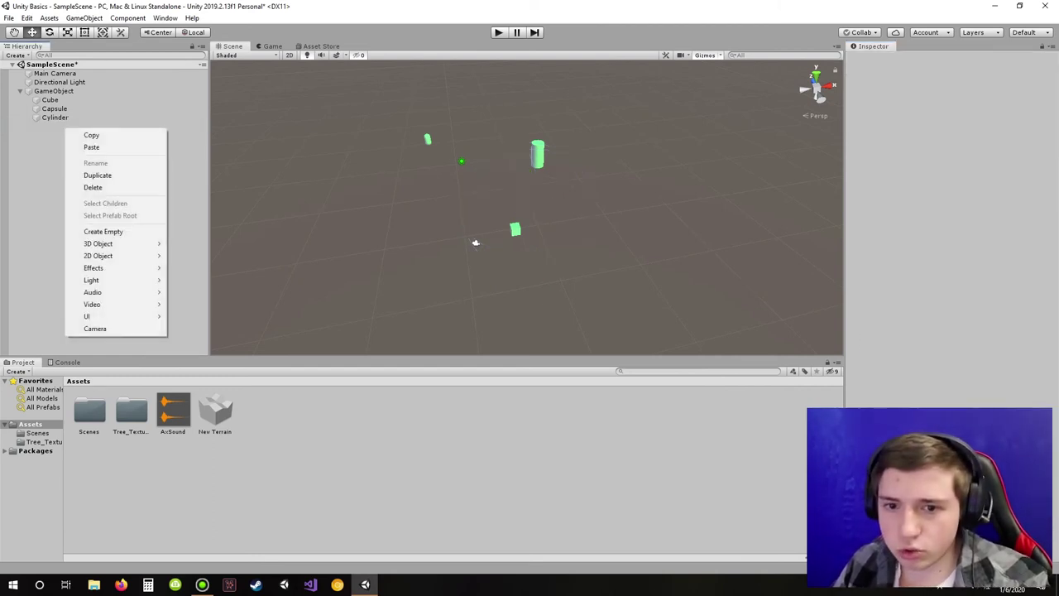
mouse_move(115, 316)
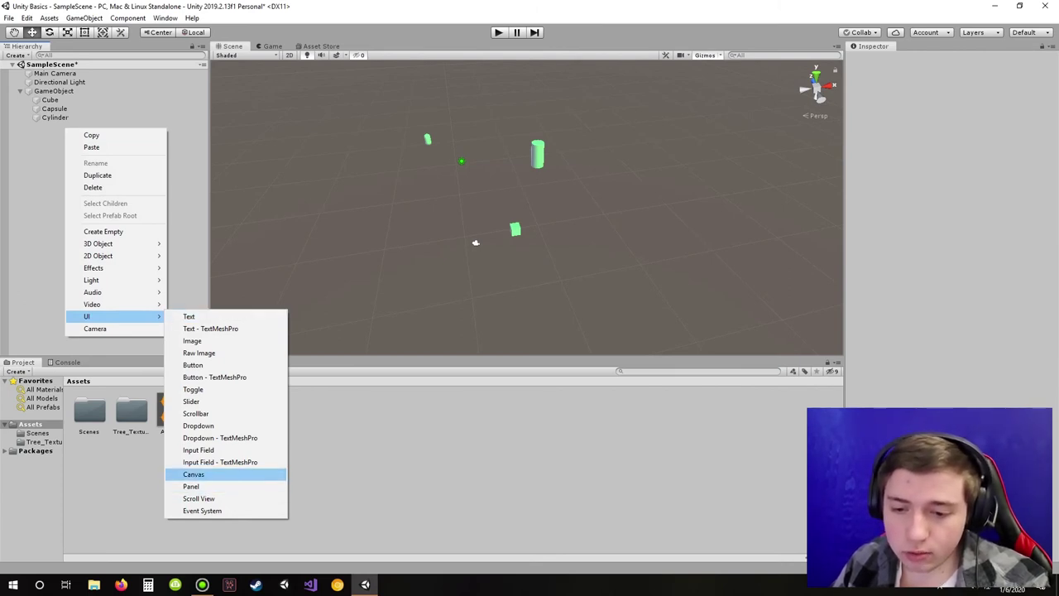
left_click(193, 474)
key("f")
right_click_drag(497, 207, 505, 175)
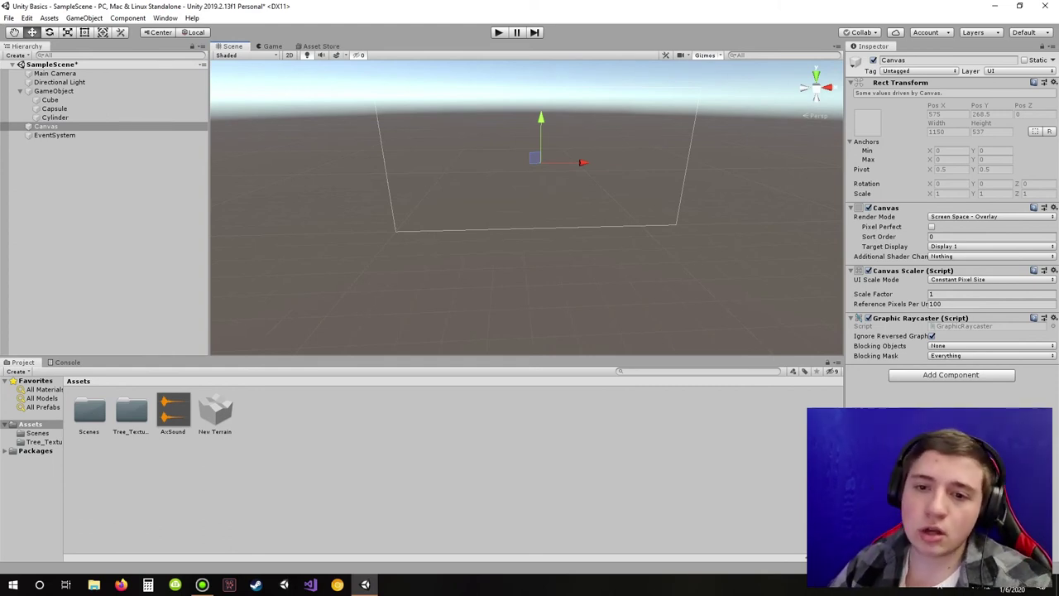
Step: Add a UI Text element to the Canvas and change its text to "Hello"
right_click(81, 127)
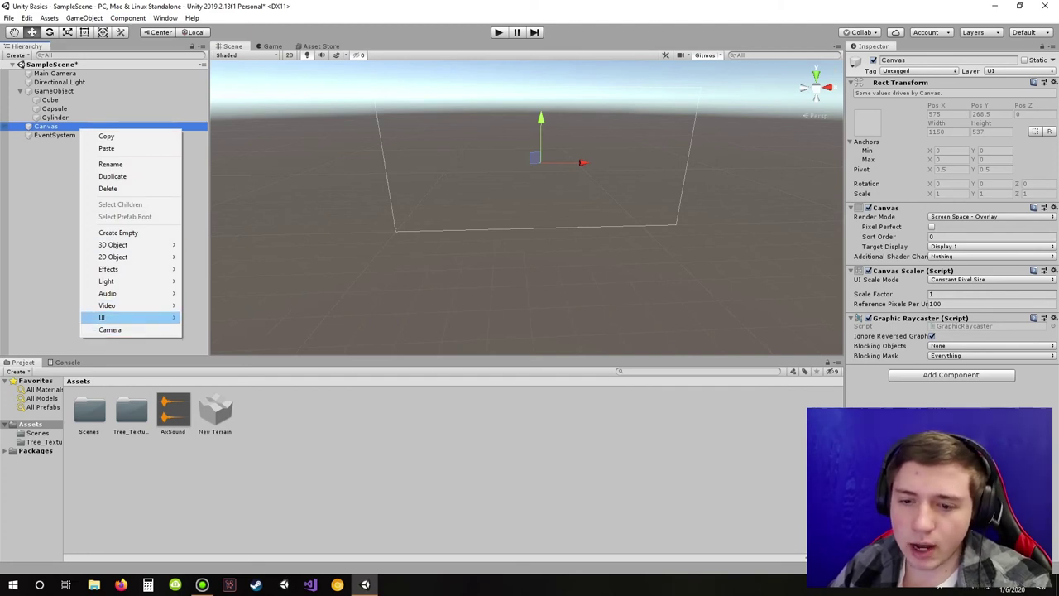
mouse_move(124, 317)
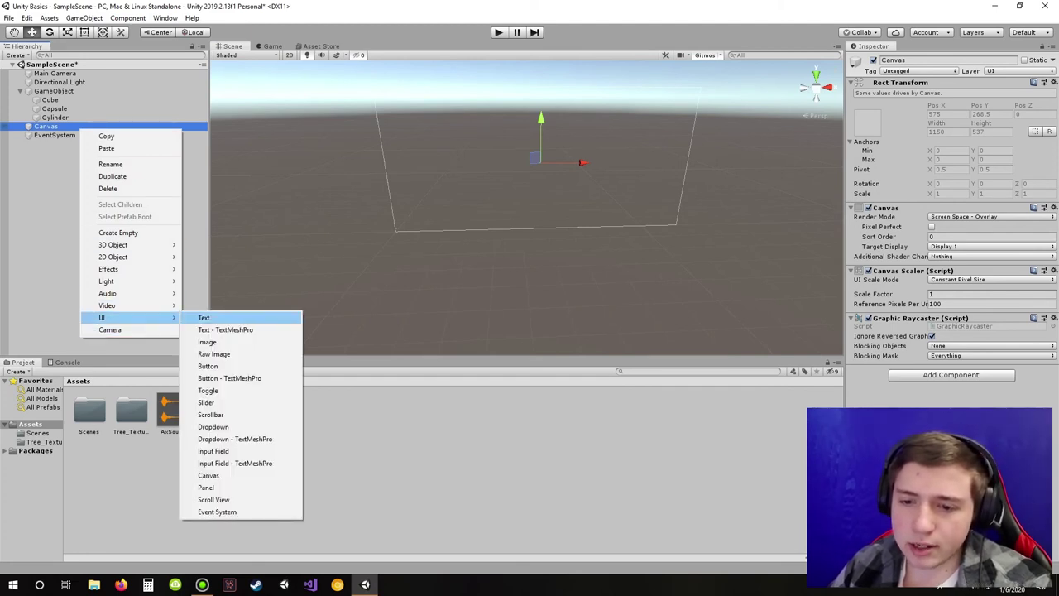
left_click(207, 318)
scroll(556, 111, "up", 3)
scroll(546, 158, "up", 2)
middle_click_drag(546, 157, 526, 207)
left_click(903, 239)
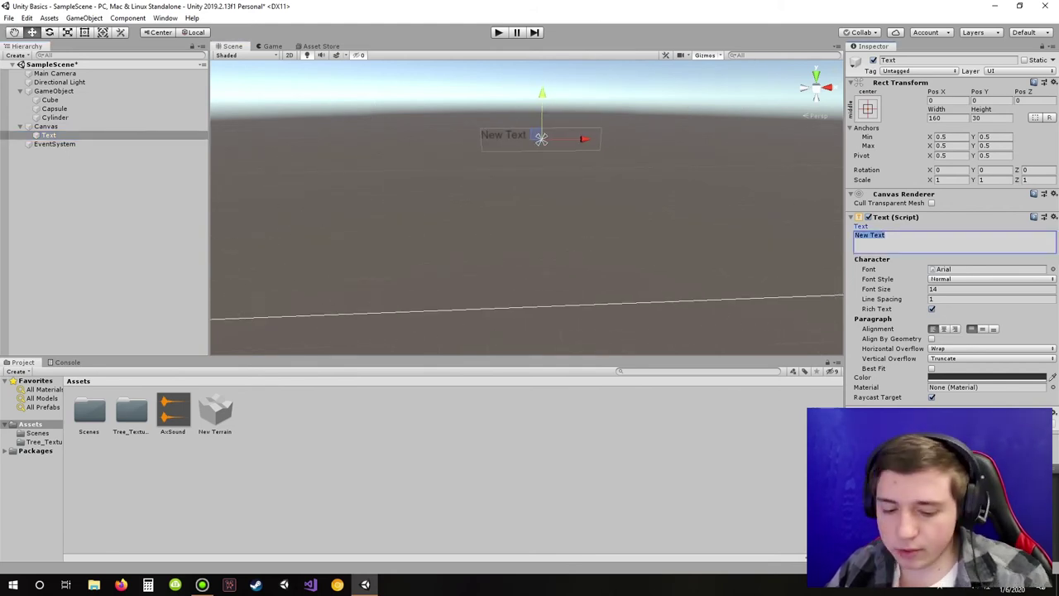
type("Hello")
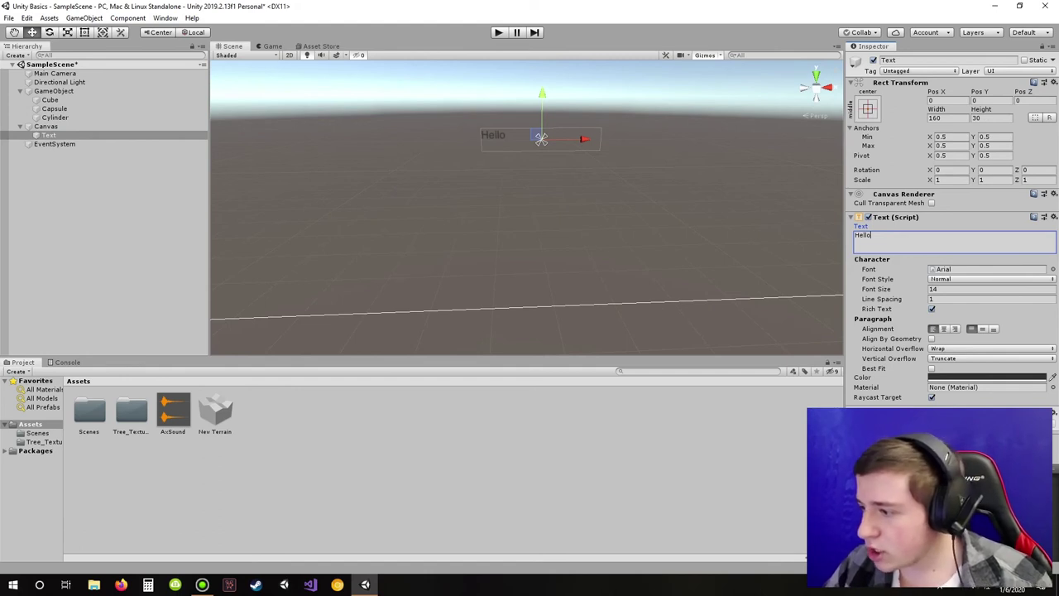
Step: Set the Hello text's font size to 60 and centre its alignment horizontally and vertically
left_click(1053, 269)
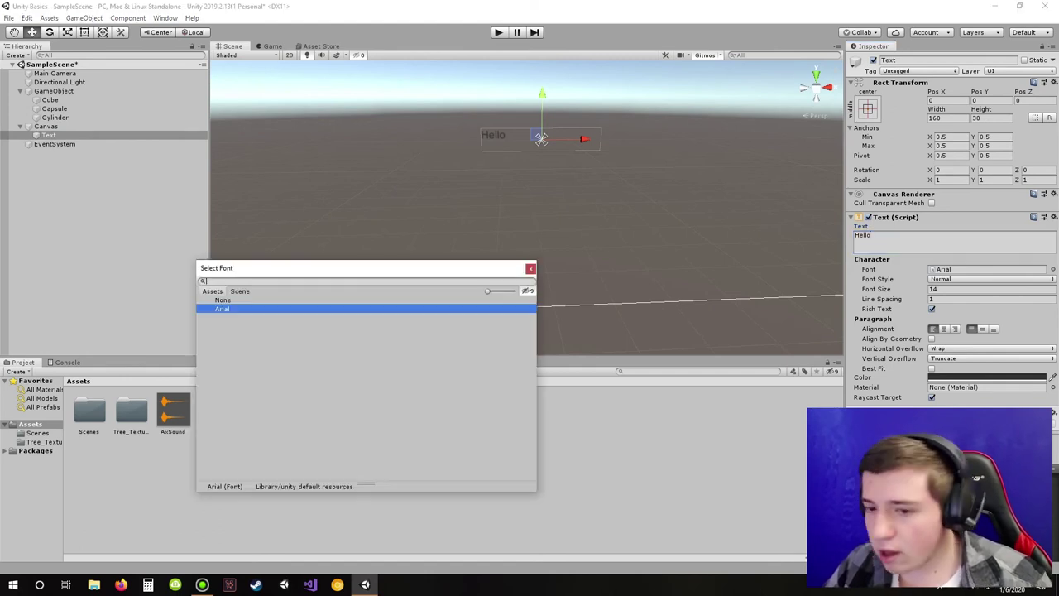
left_click(530, 268)
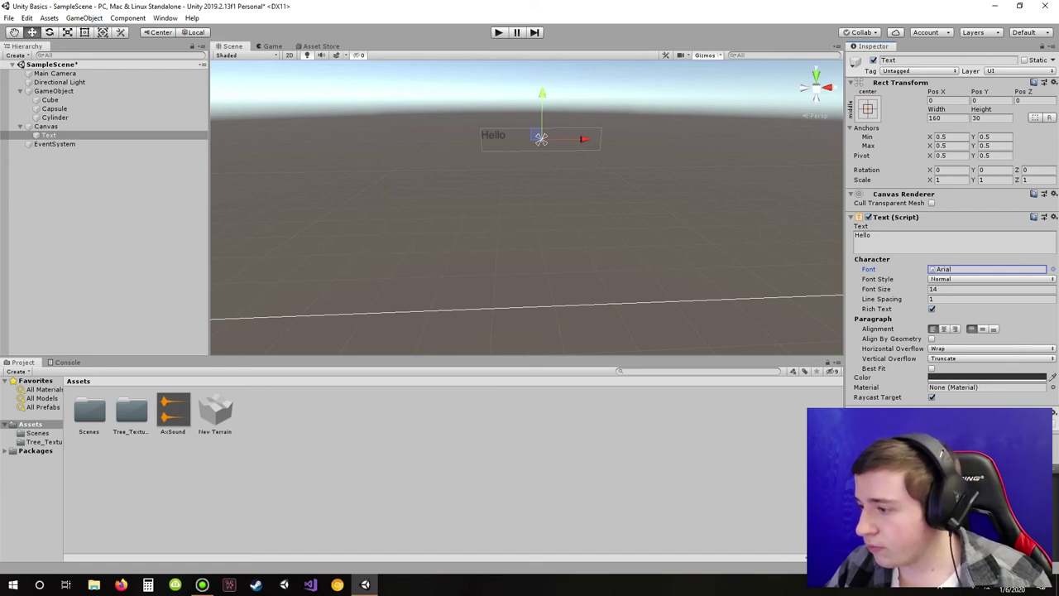
left_click(959, 289)
type("60")
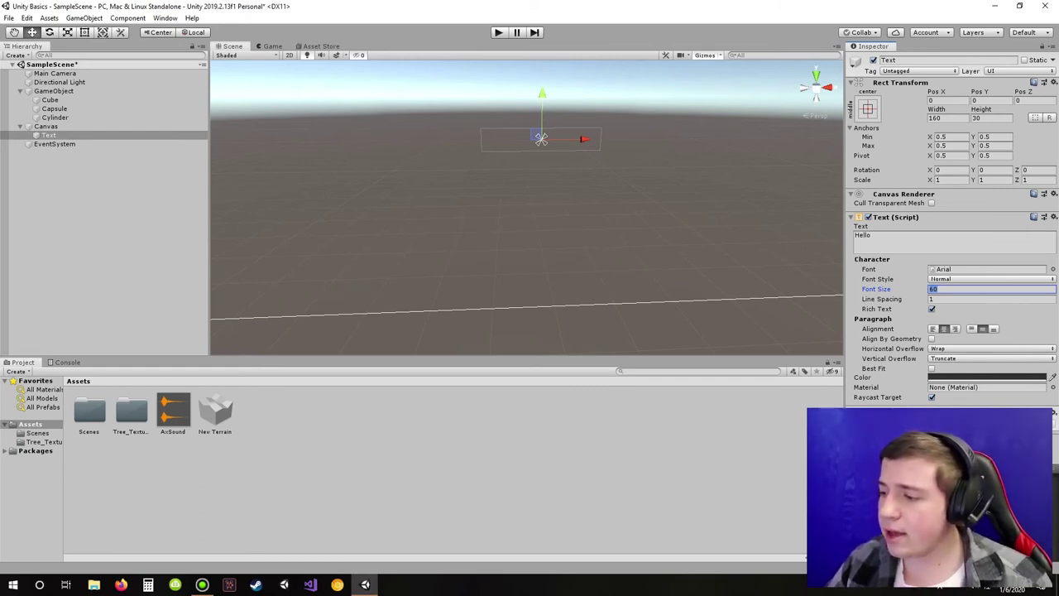
Step: Set the Hello text's Horizontal Overflow and Vertical Overflow both to Overflow
left_click(991, 348)
left_click(951, 371)
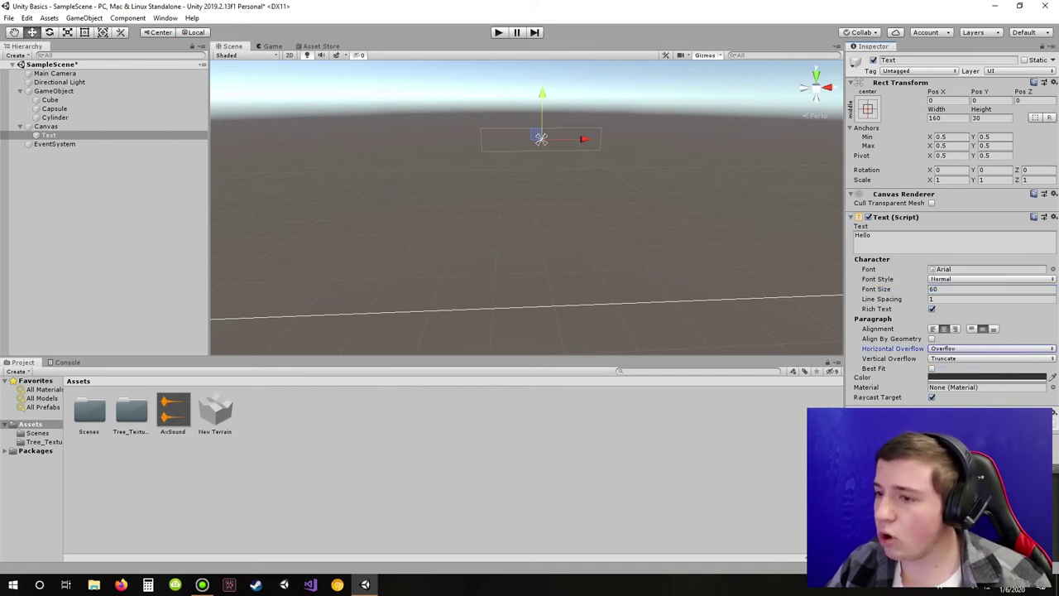
left_click(992, 358)
left_click(960, 382)
right_click_drag(662, 207, 655, 182)
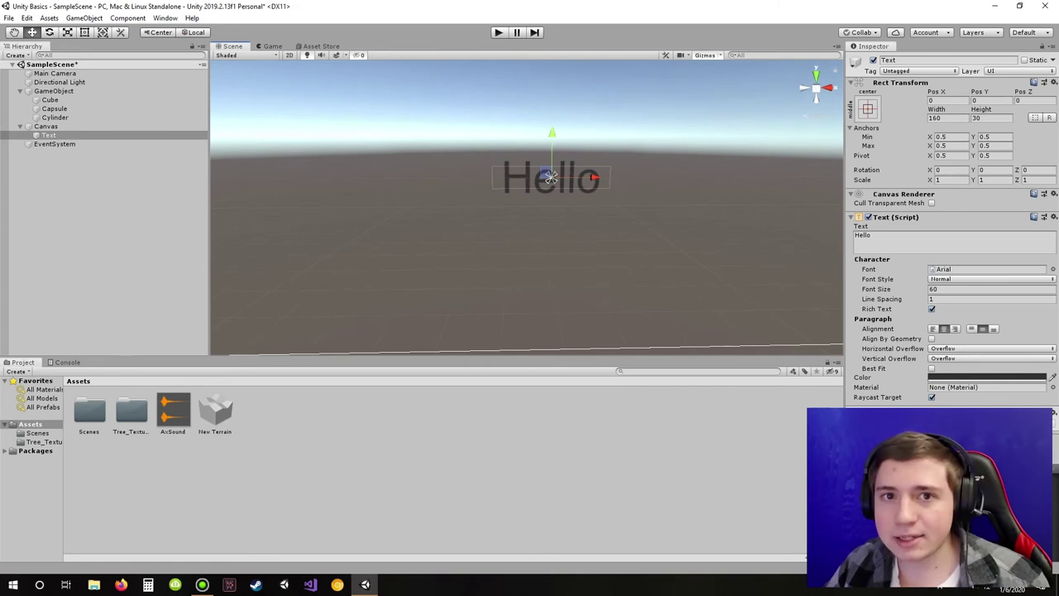
Step: Return the Hello text's Horizontal Overflow to Wrap and its Vertical Overflow to Truncate
left_click(991, 348)
left_click(951, 361)
left_click(991, 358)
left_click(959, 382)
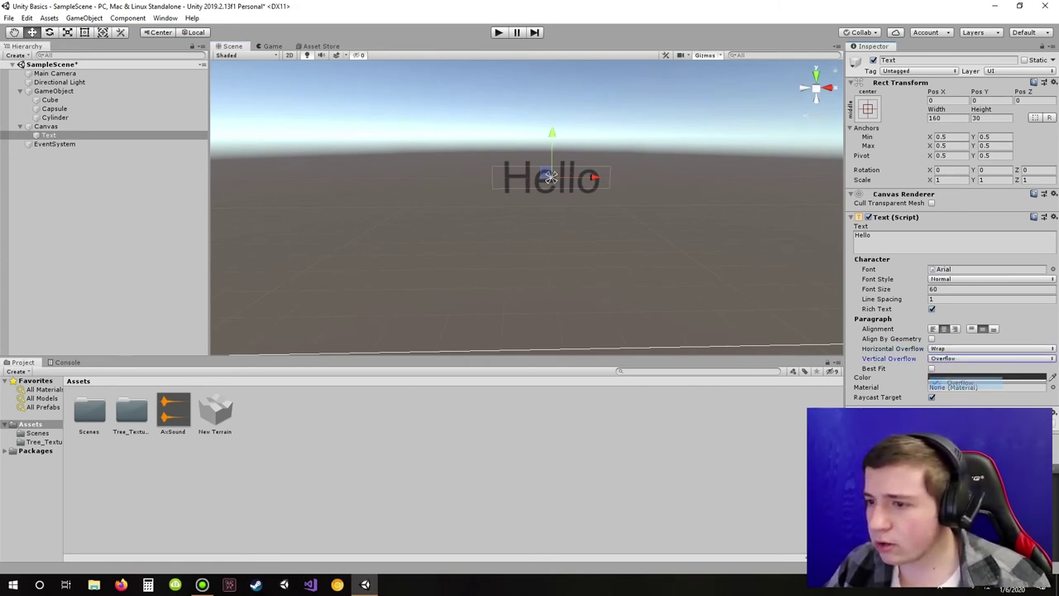
left_click(991, 358)
left_click(959, 372)
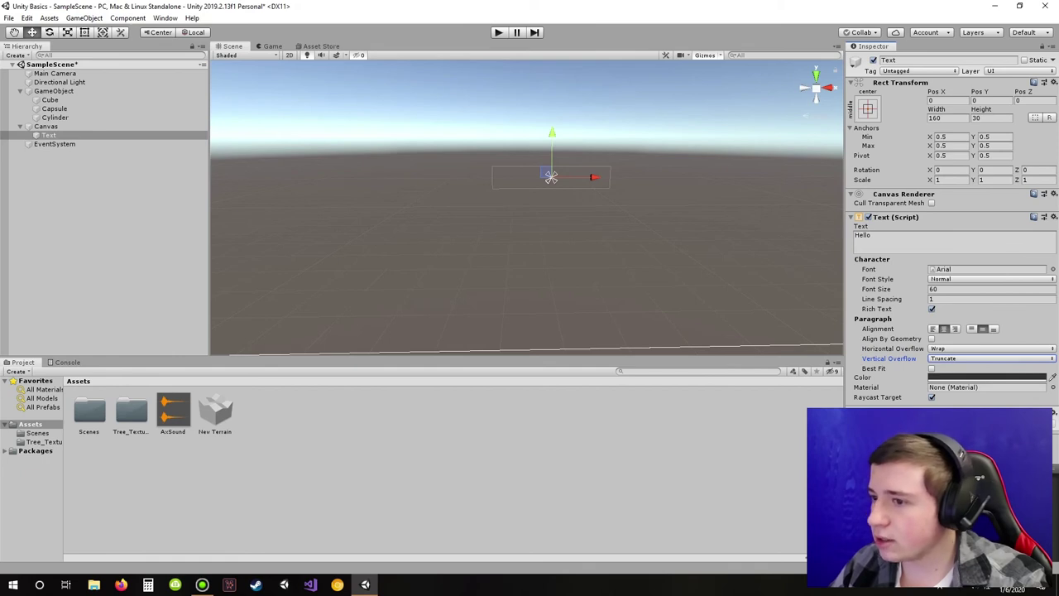
Step: In 2D view, resize the Hello text box to about 316 by 103 and centre it on the Canvas
left_click(538, 184)
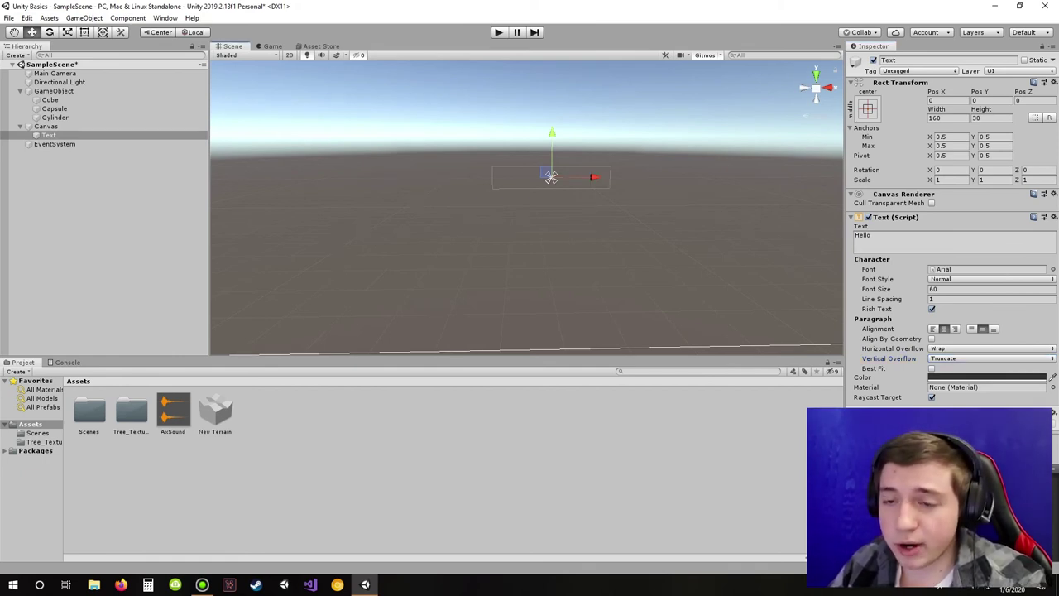
left_click(289, 54)
key("t")
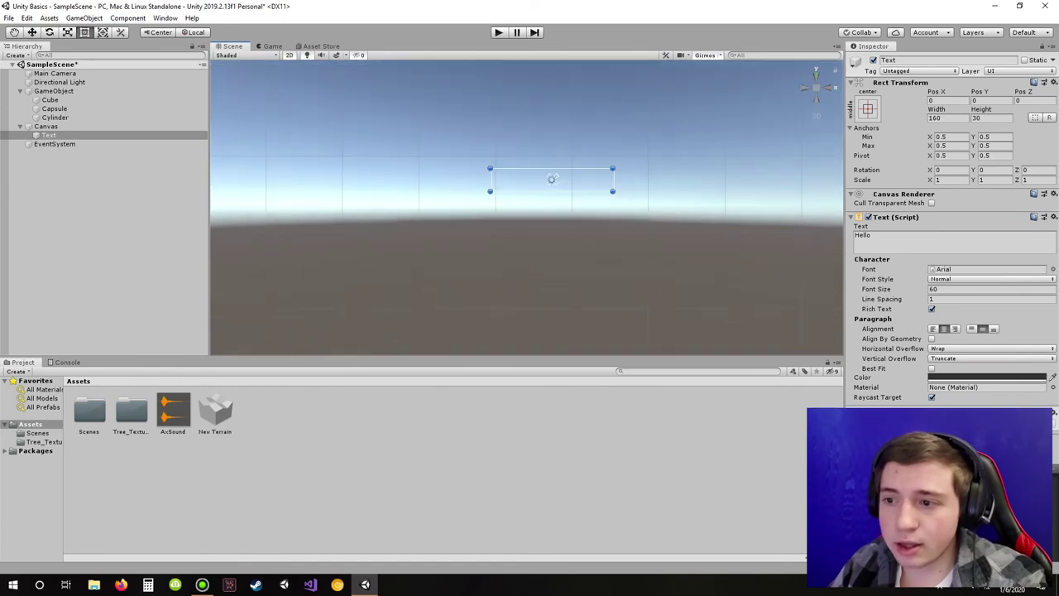
left_click_drag(613, 191, 734, 247)
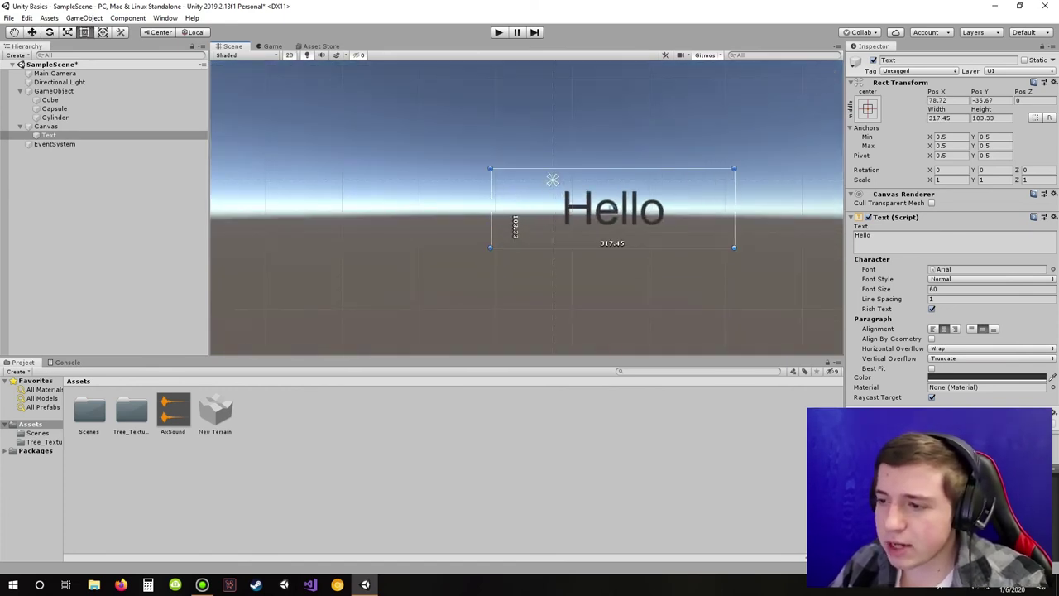
left_click_drag(621, 208, 552, 181)
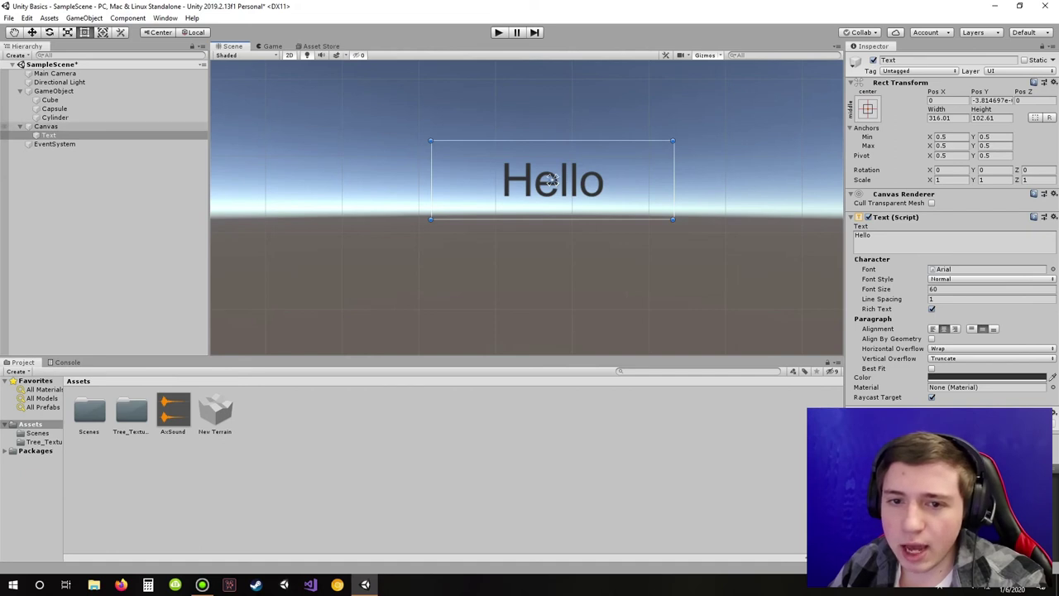
Step: Add a Raw Image to the Canvas and move it above the Hello text, to a Pos Y of about 128
right_click(51, 126)
mouse_move(108, 313)
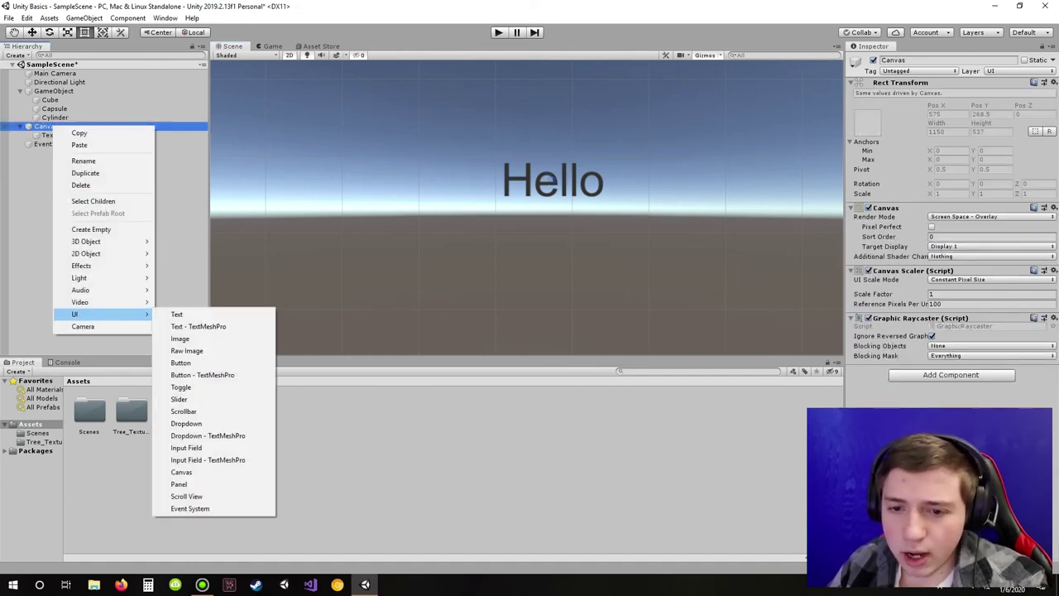
left_click(177, 351)
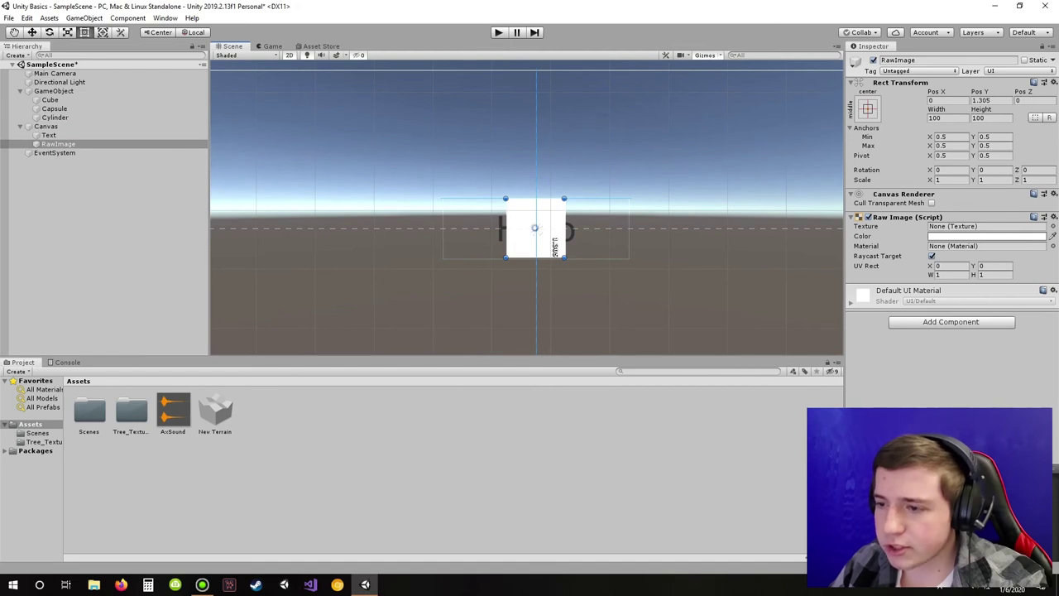
left_click_drag(535, 227, 534, 153)
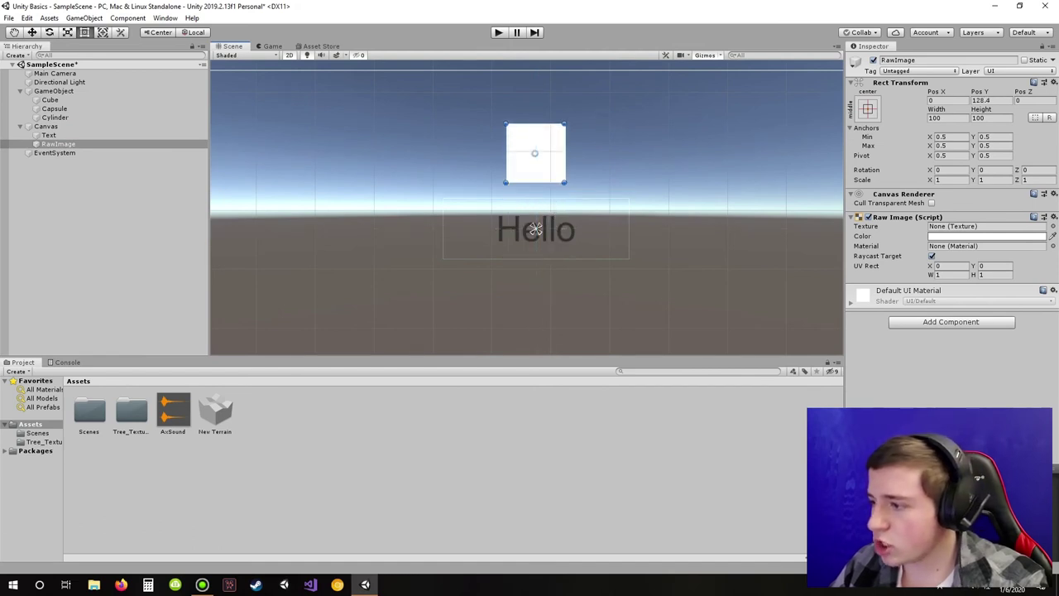
Step: Set the Raw Image's color to black (000000)
left_click(986, 236)
left_click_drag(557, 224, 556, 230)
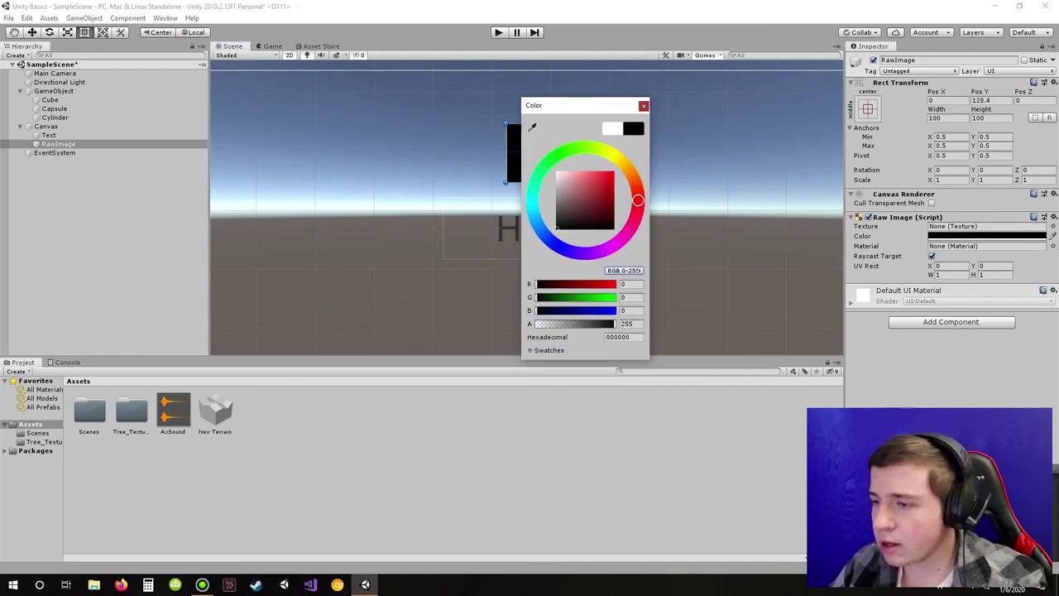
left_click(643, 106)
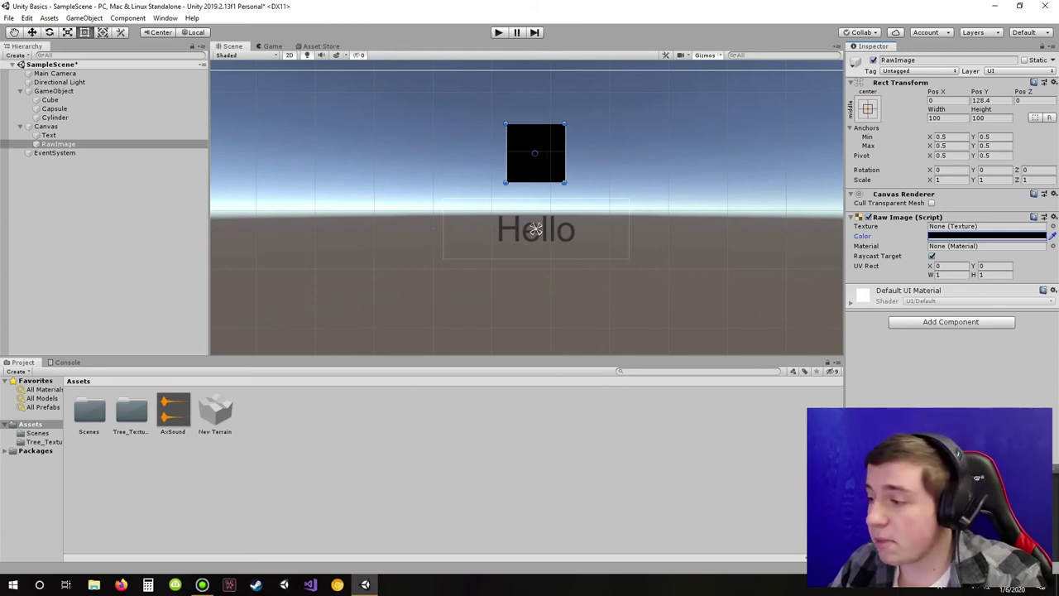
Step: Anchor the Raw Image to the Canvas's bottom edge with horizontal stretch, moving it there to span the full width
left_click(867, 109)
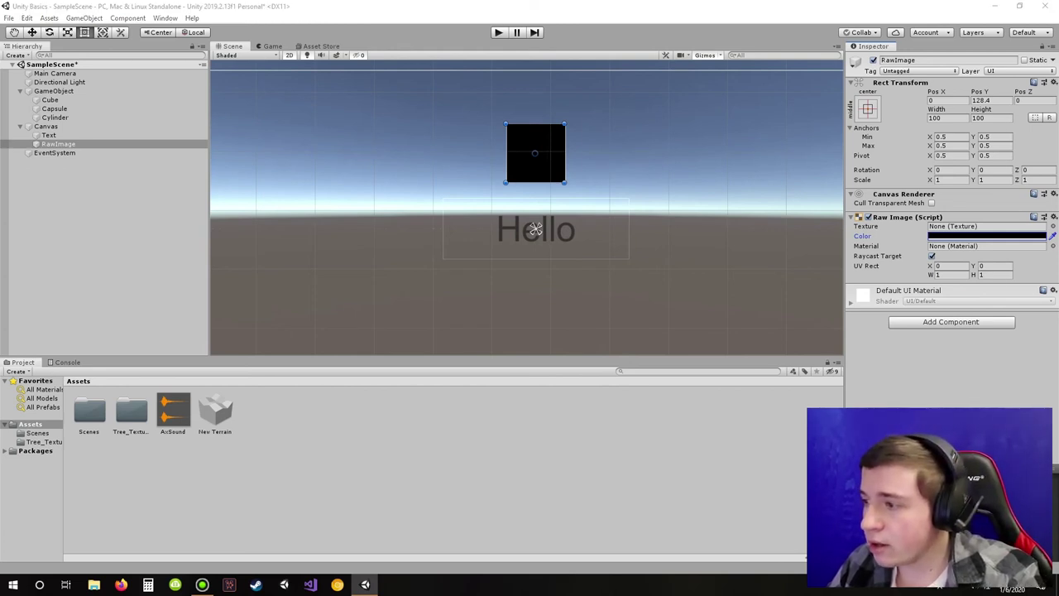
left_click(985, 218)
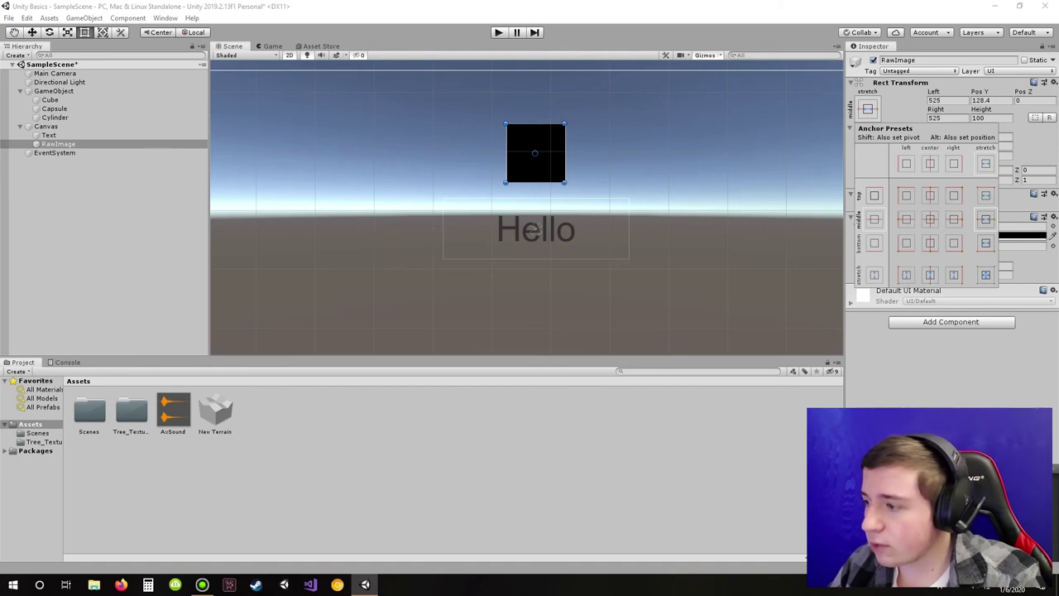
key("alt")
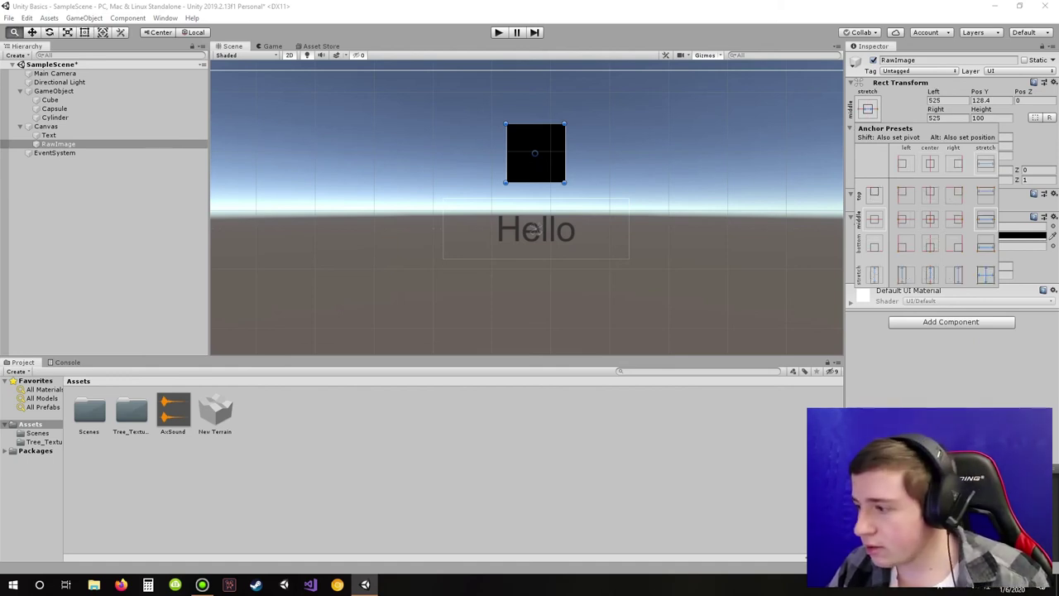
left_click(985, 242, "alt")
left_click(633, 199)
scroll(633, 199, "down", 5)
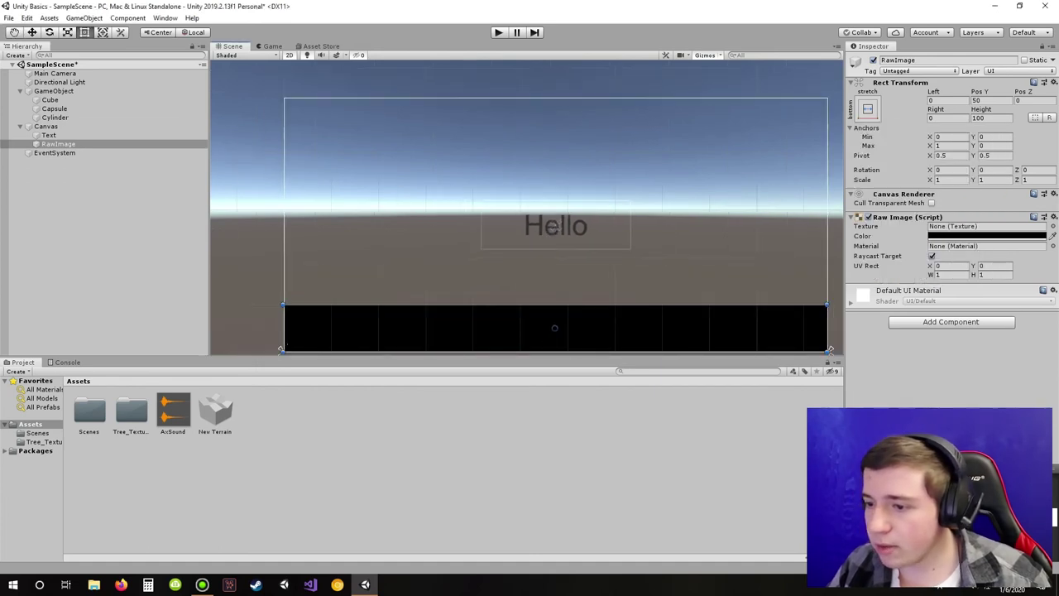
middle_click_drag(633, 198, 619, 185)
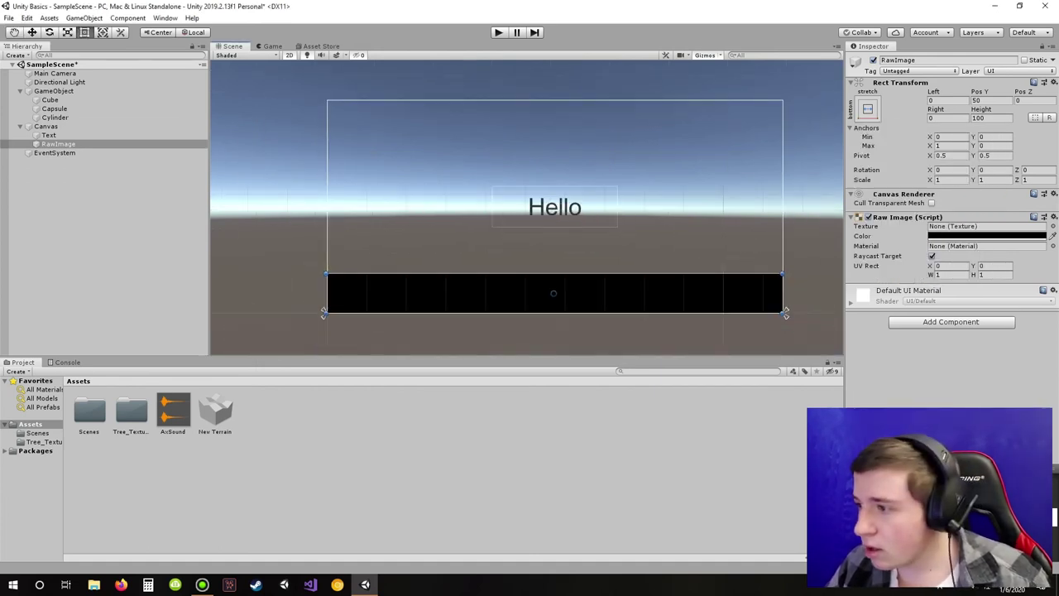
Step: Stretch the Raw Image's anchors and position in both directions to fill the whole Canvas
left_click(867, 109)
key("alt")
left_click(985, 273, "alt")
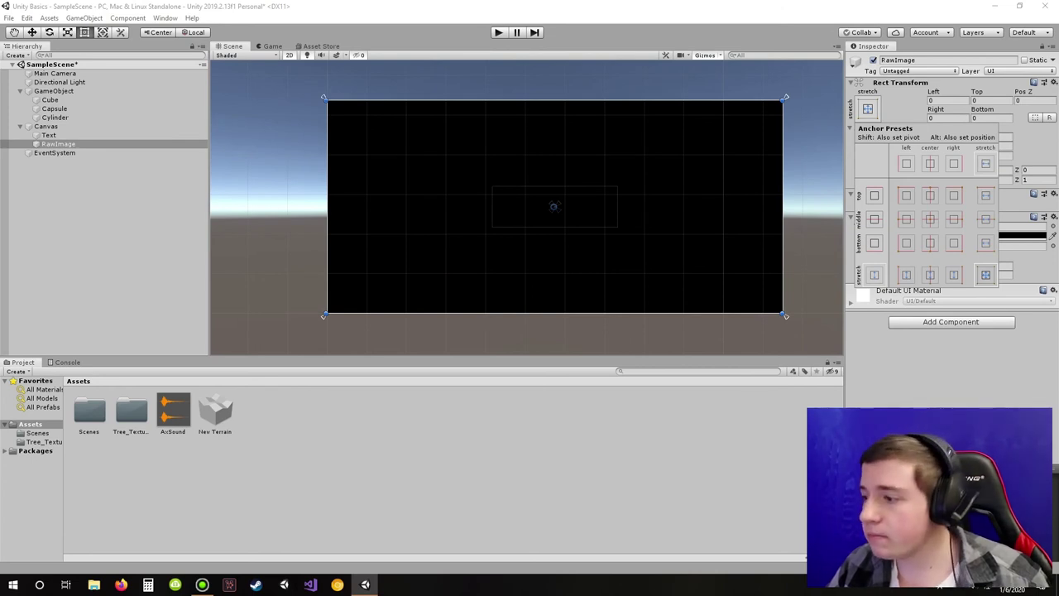
Step: Add a UI Button to the Canvas and move it below the centre, to Pos Y -100
right_click(46, 125)
mouse_move(87, 316)
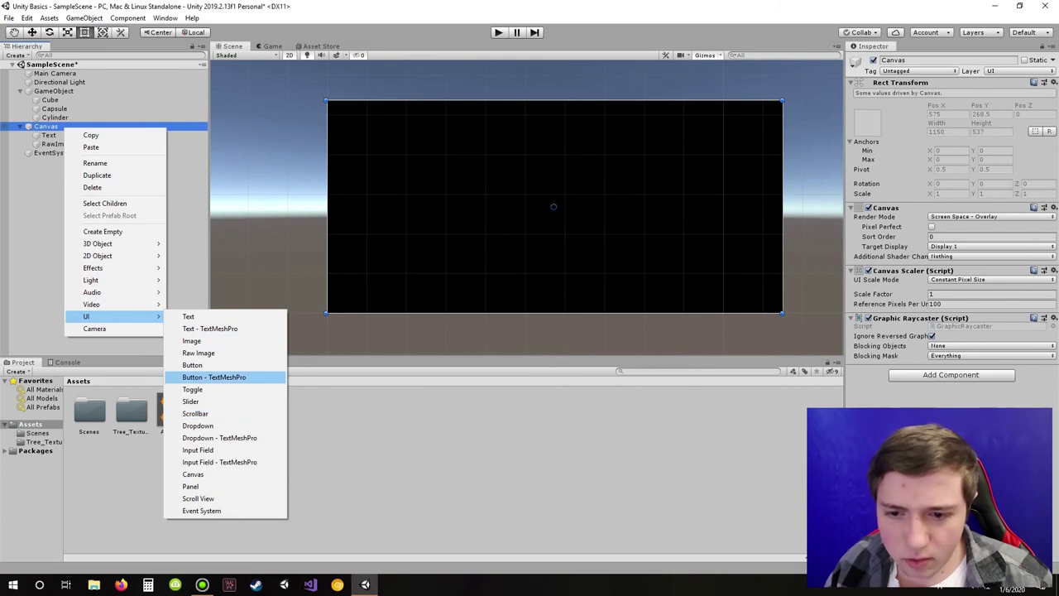
left_click(192, 364)
left_click_drag(555, 207, 555, 247)
Step: Change the Button's label to "Play" and preview it briefly in play mode
left_click(28, 153)
left_click(57, 161)
scroll(675, 248, "up", 2)
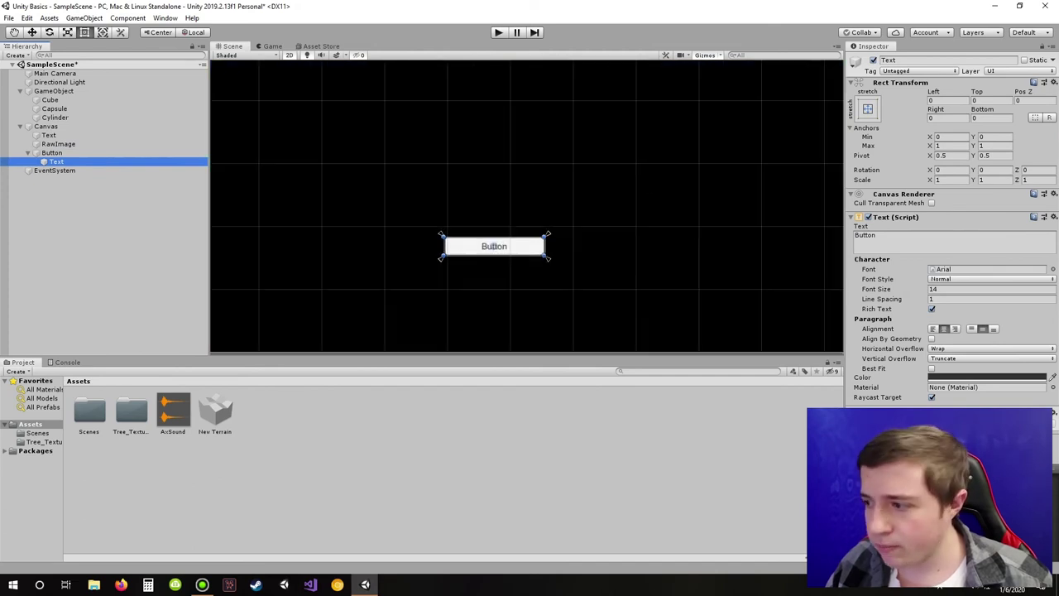
left_click(918, 240)
type("Play")
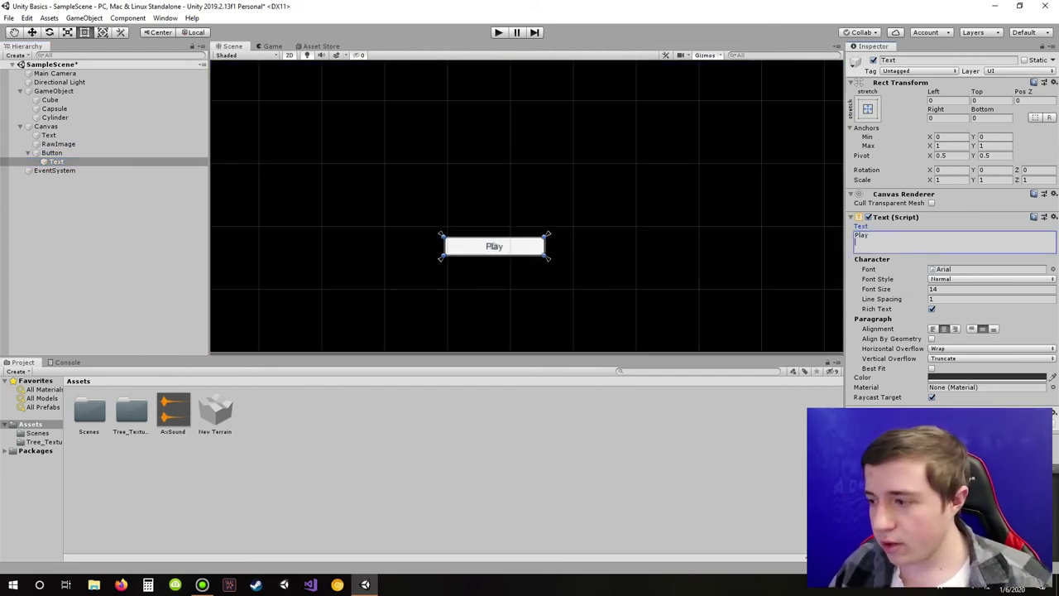
key("ctrl+p")
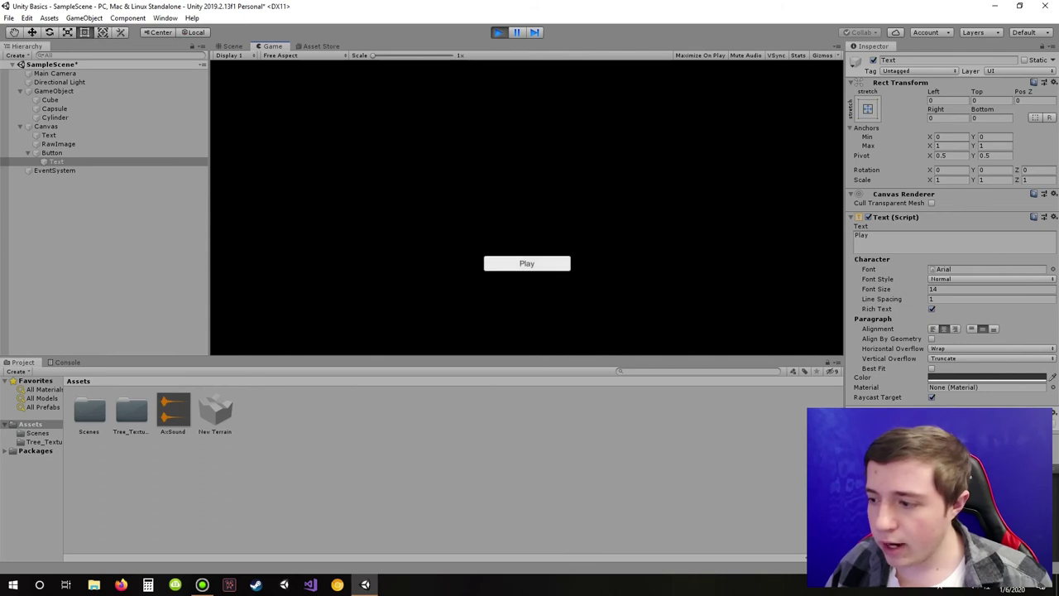
key("ctrl+p")
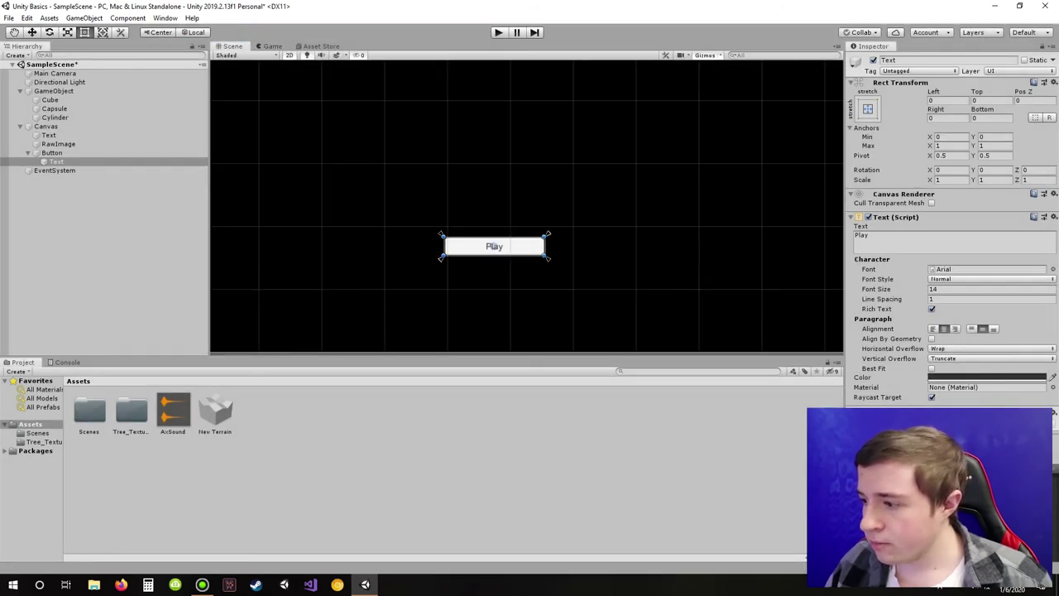
Step: Set the Button's Image color to red and look over its Button component settings
left_click(28, 153)
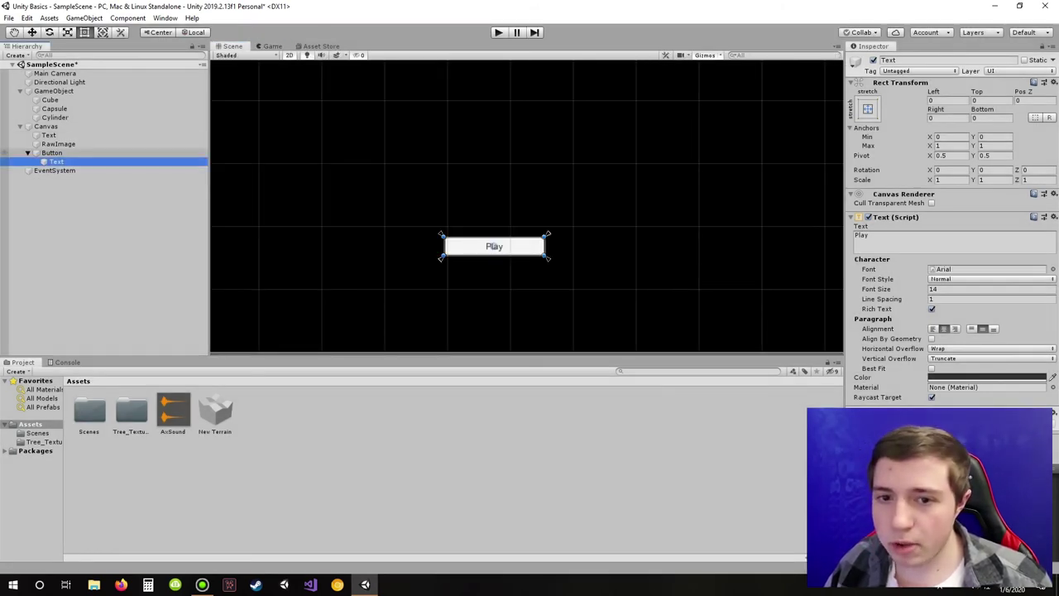
left_click(51, 153)
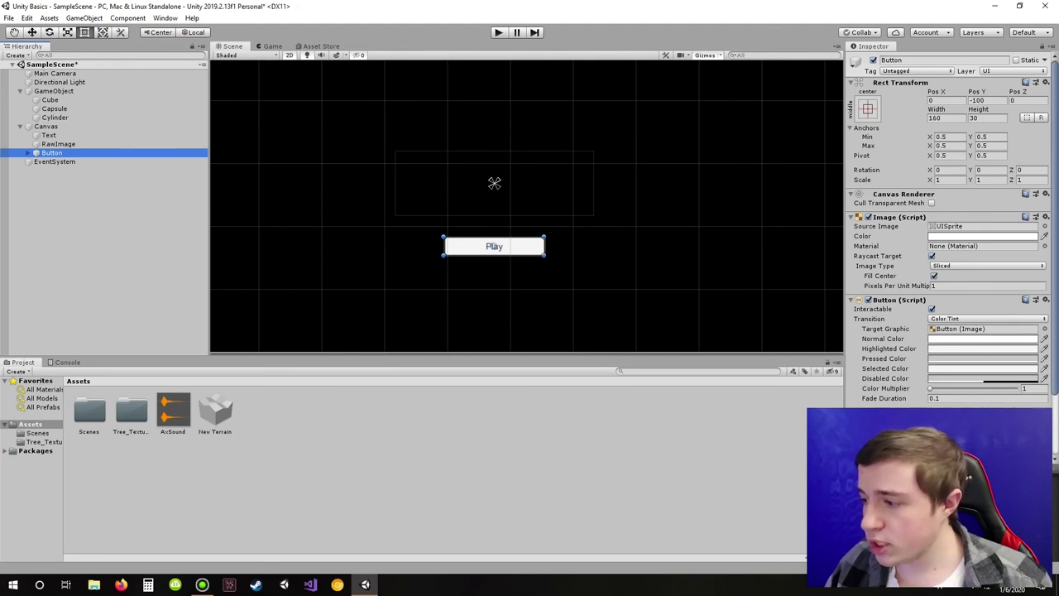
left_click(982, 237)
left_click(614, 171)
left_click(644, 106)
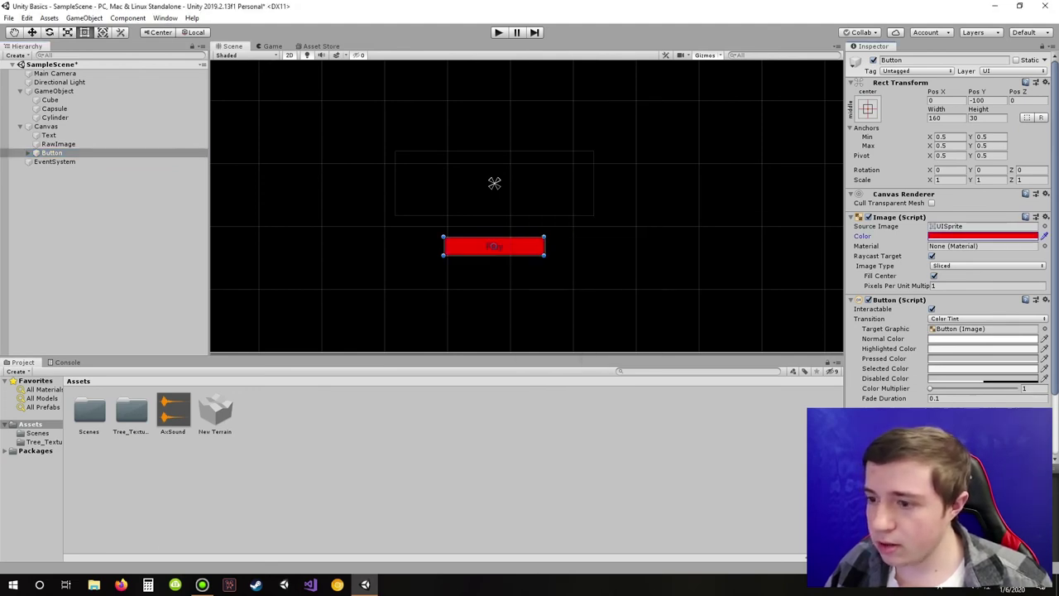
scroll(947, 249, "down", 3)
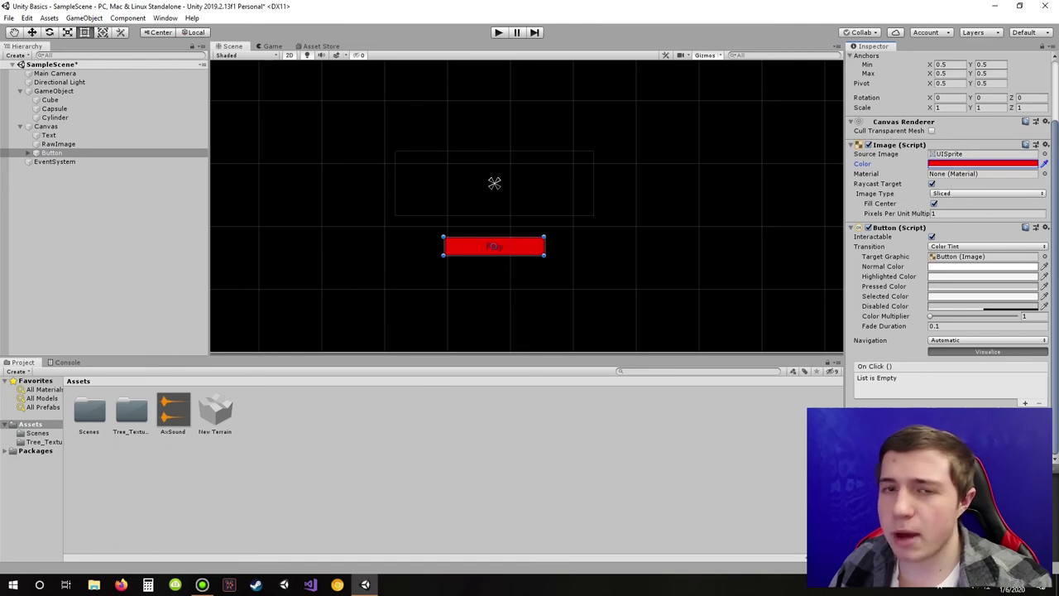
Step: Set the Button's Highlighted Color to yellow and its Image Color back to white
left_click(982, 277)
left_click(610, 154)
left_click_drag(602, 191, 615, 170)
left_click(642, 105)
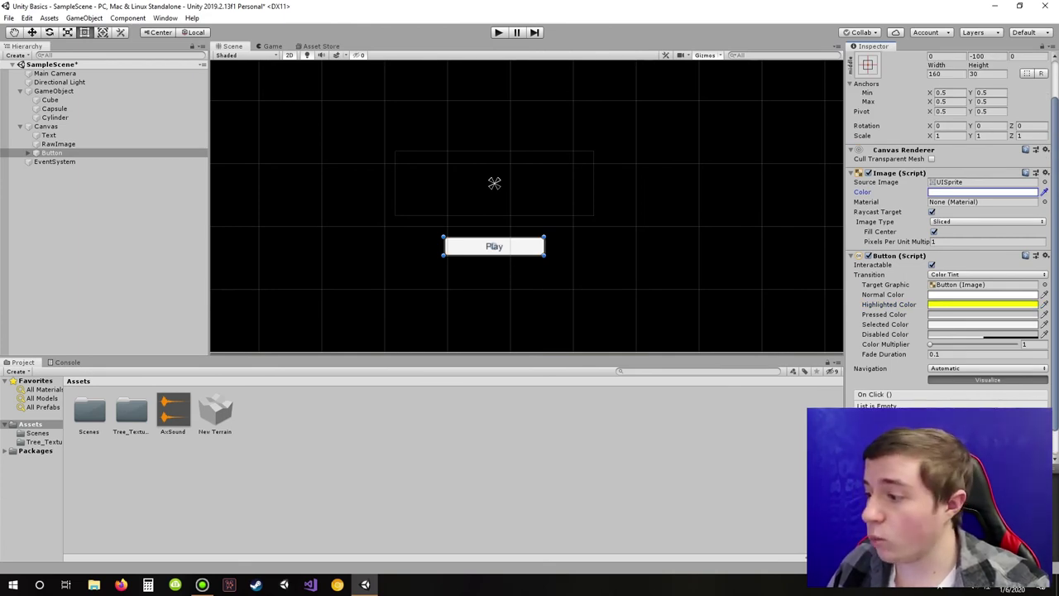
Step: Set the Button's Normal Color to red (FF0000) and preview the highlight colour change in play mode
left_click(982, 192)
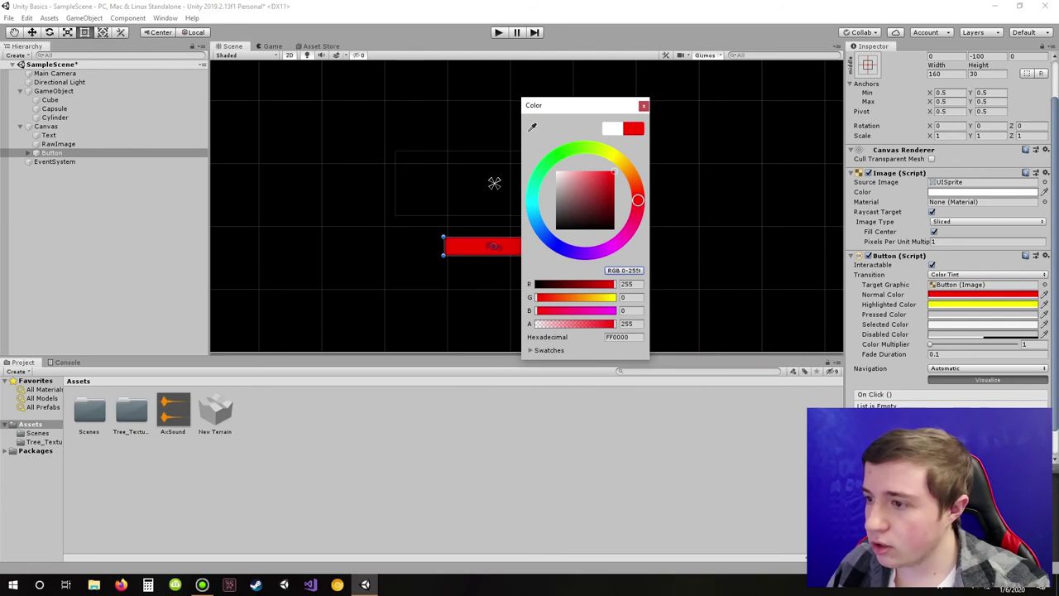
left_click(643, 105)
key("ctrl+p")
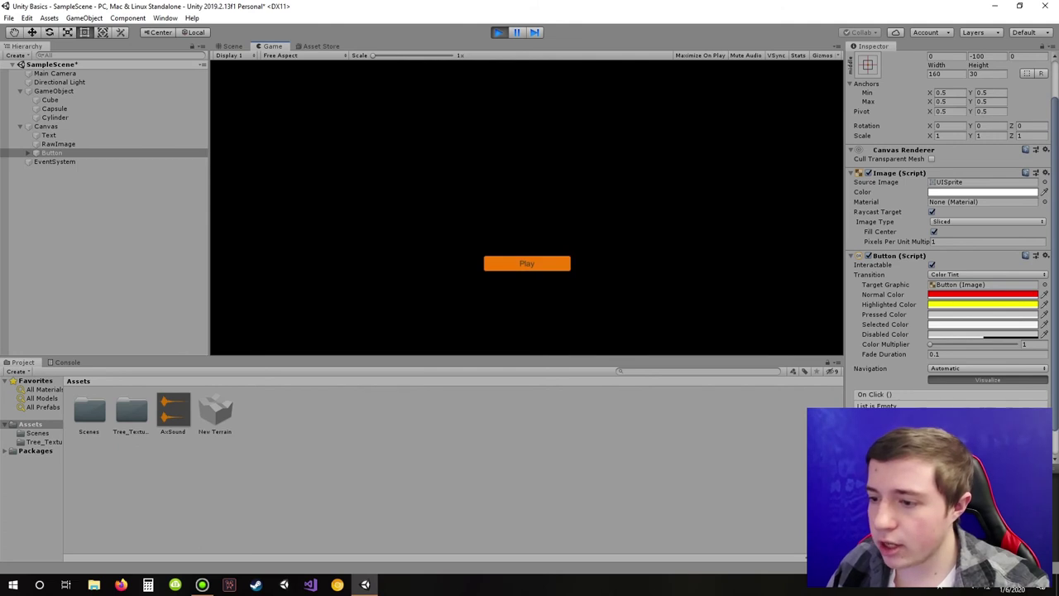
left_click(499, 32)
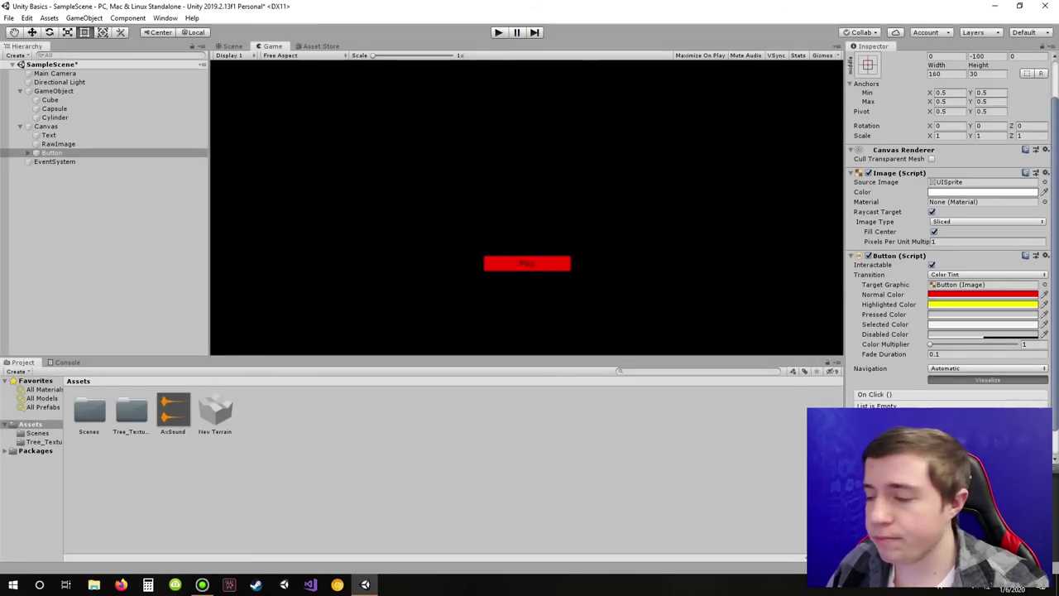
Step: Set the Button's Pressed Color to blue
left_click(982, 315)
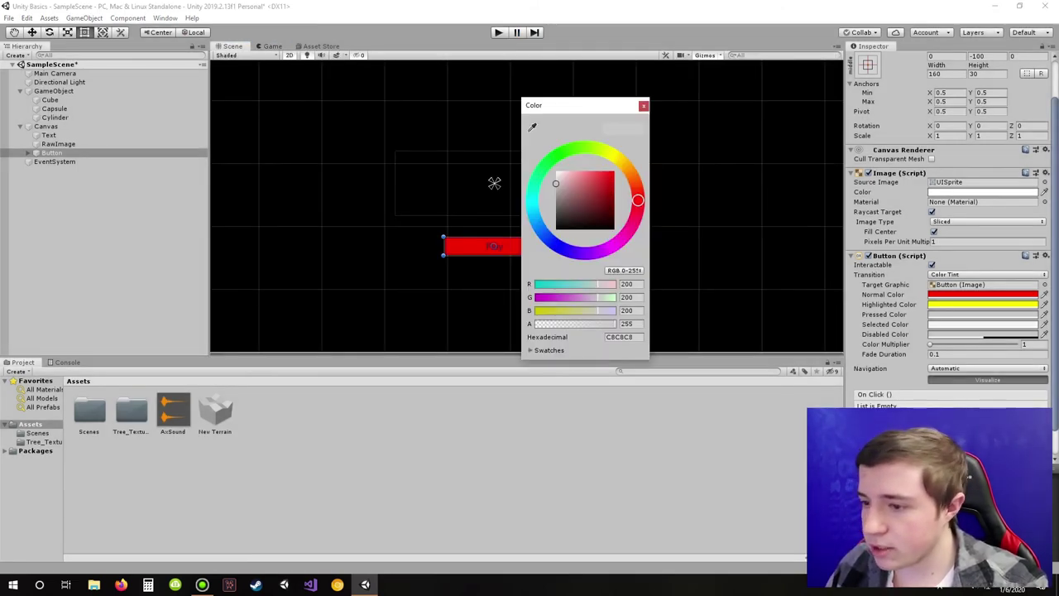
left_click(557, 245)
left_click(613, 173)
left_click(644, 106)
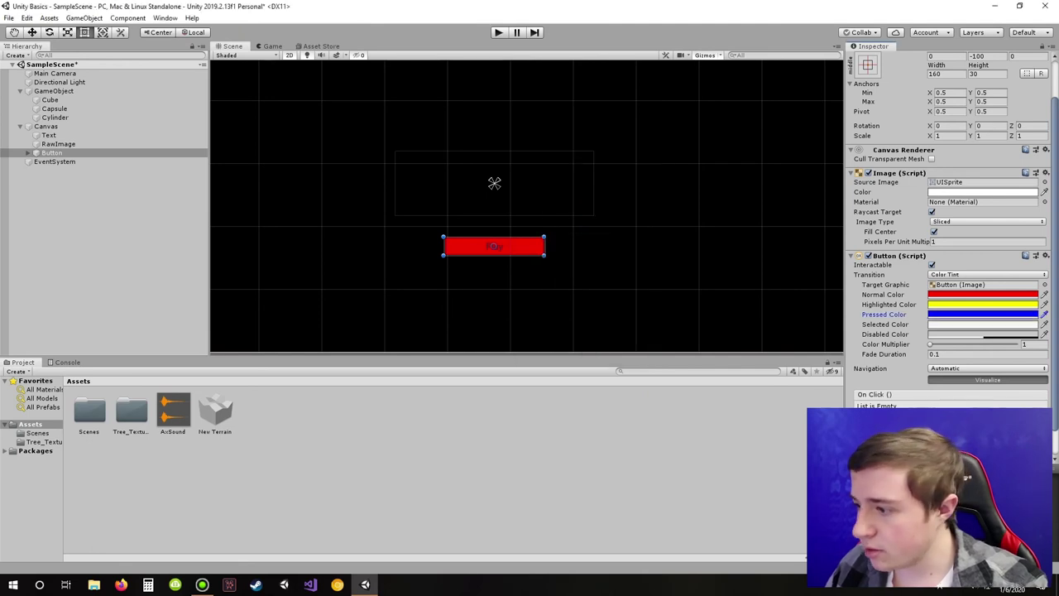
Step: Set the Button's Selected Color to bright green (00FF29)
left_click(982, 324)
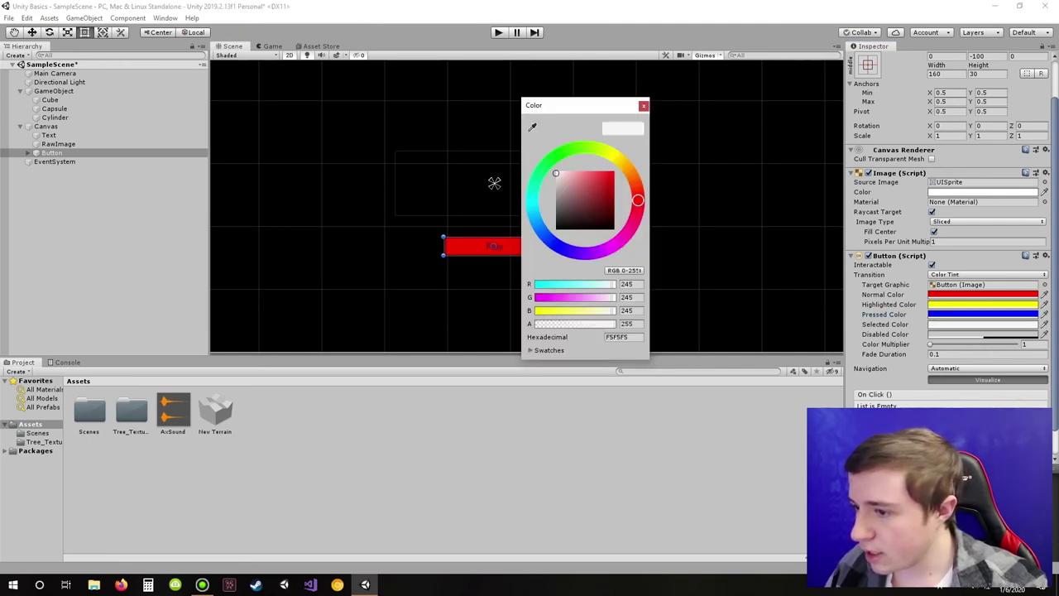
left_click(551, 158)
left_click(614, 171)
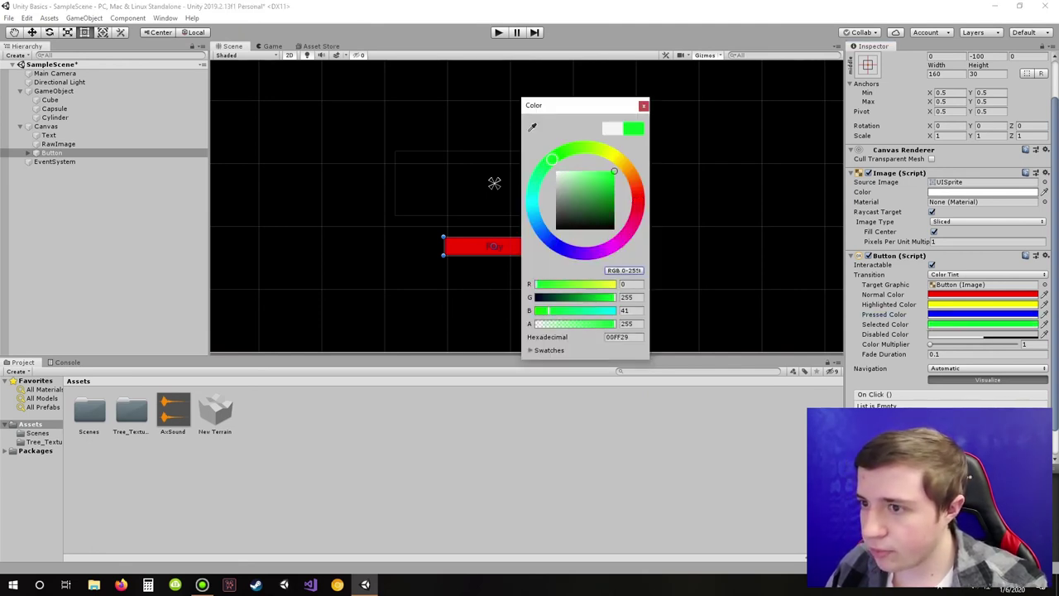
left_click(644, 106)
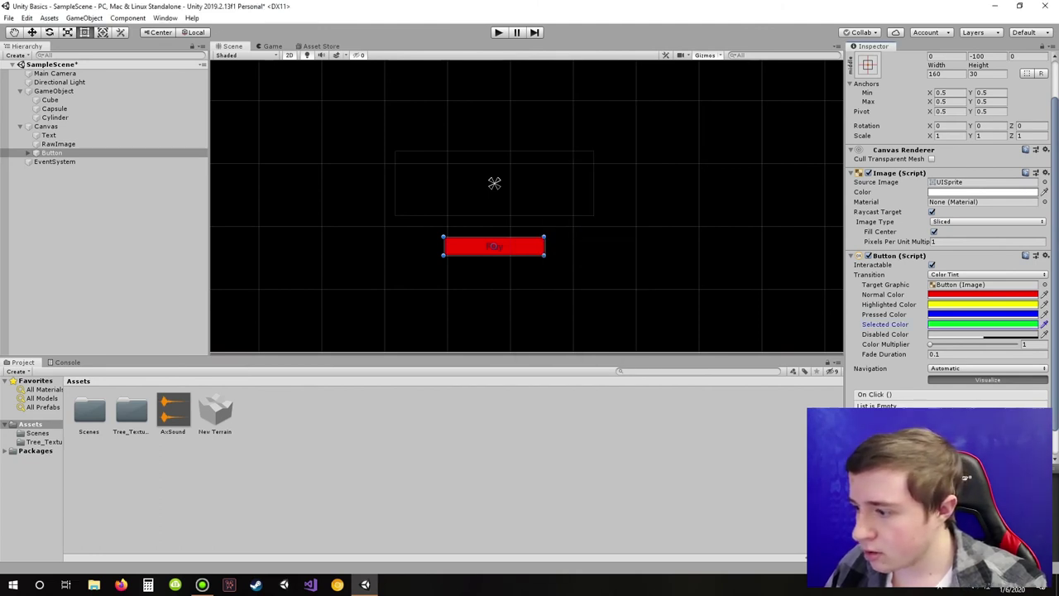
Step: Set the Button's Disabled Color to purple
left_click(982, 335)
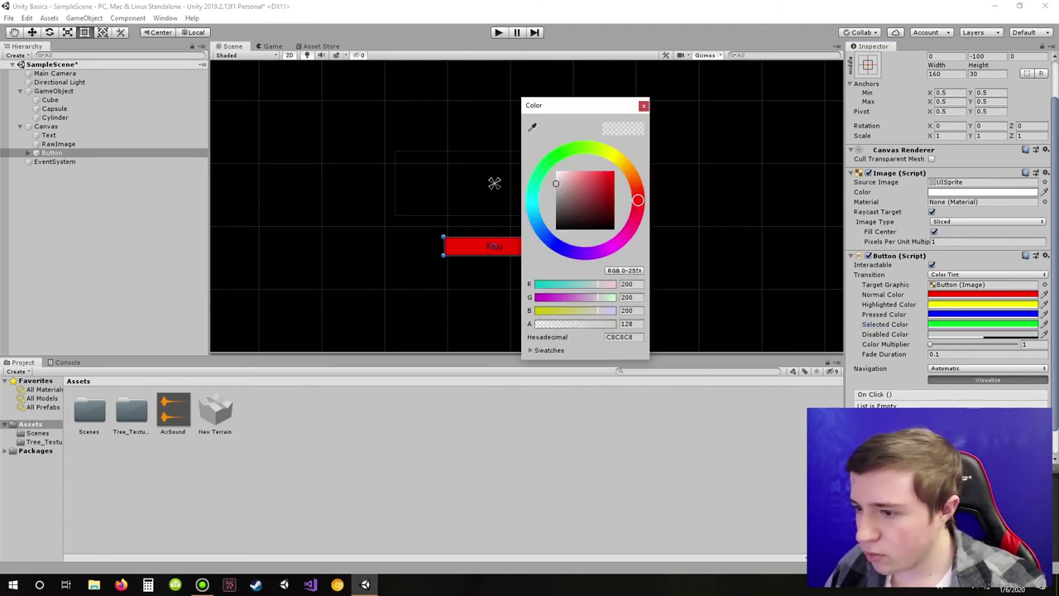
left_click(589, 253)
left_click(613, 173)
left_click(644, 106)
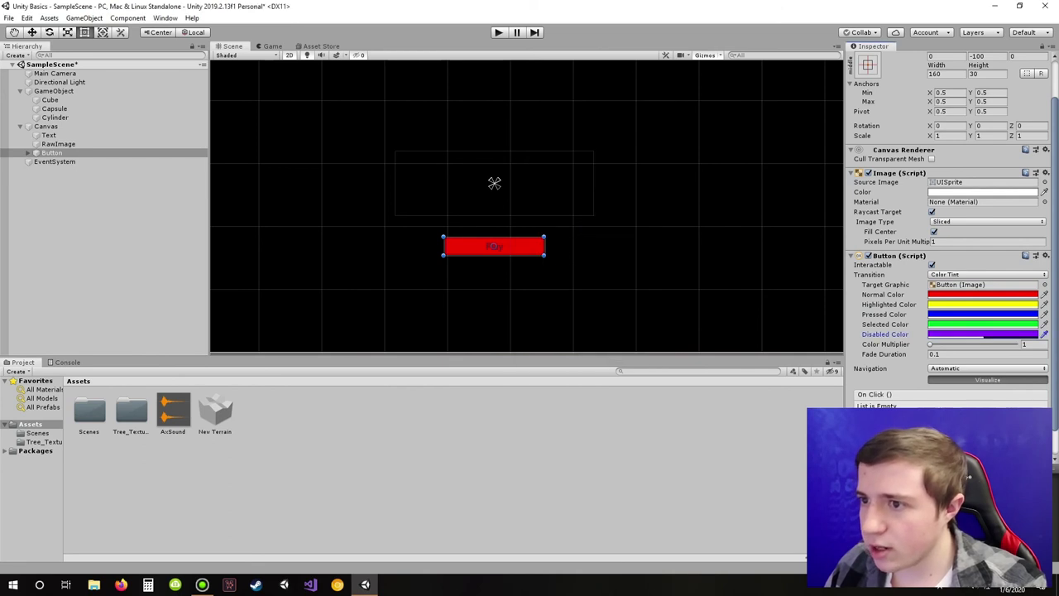
Step: Test the Play button's highlighted, pressed and selected colours in play mode, and stop the preview
key("ctrl+p")
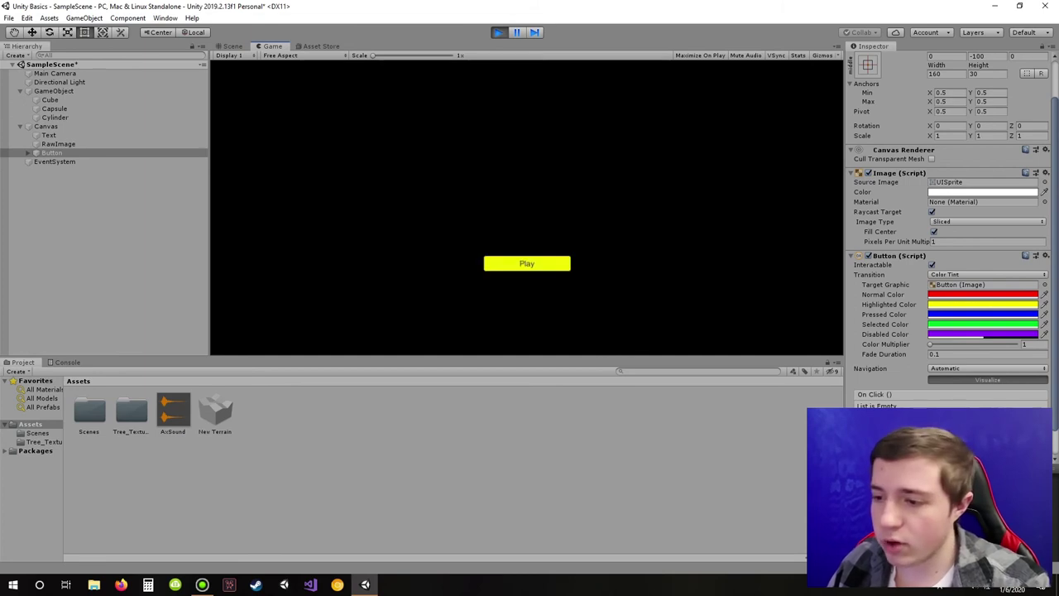
left_click(527, 263)
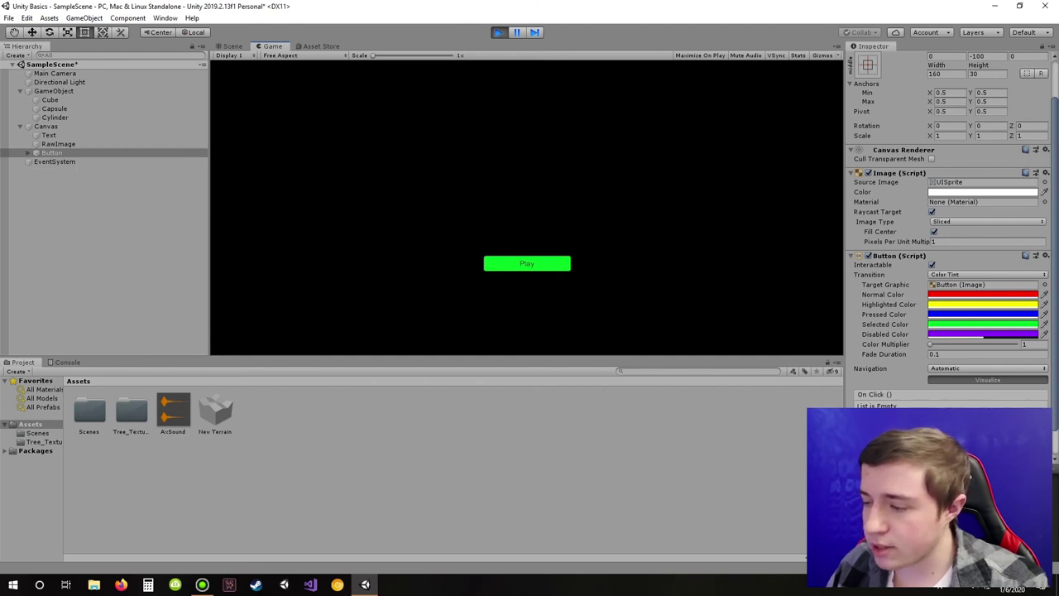
key("ctrl+p")
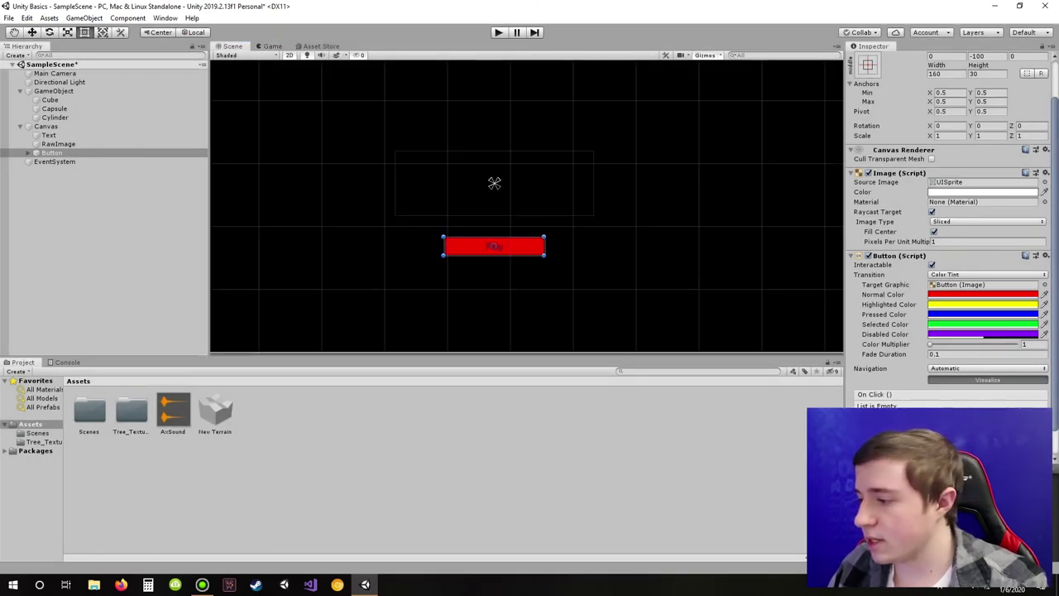
Step: Examine the alpha setting of the Button's Normal Color in the colour picker
left_click(982, 294)
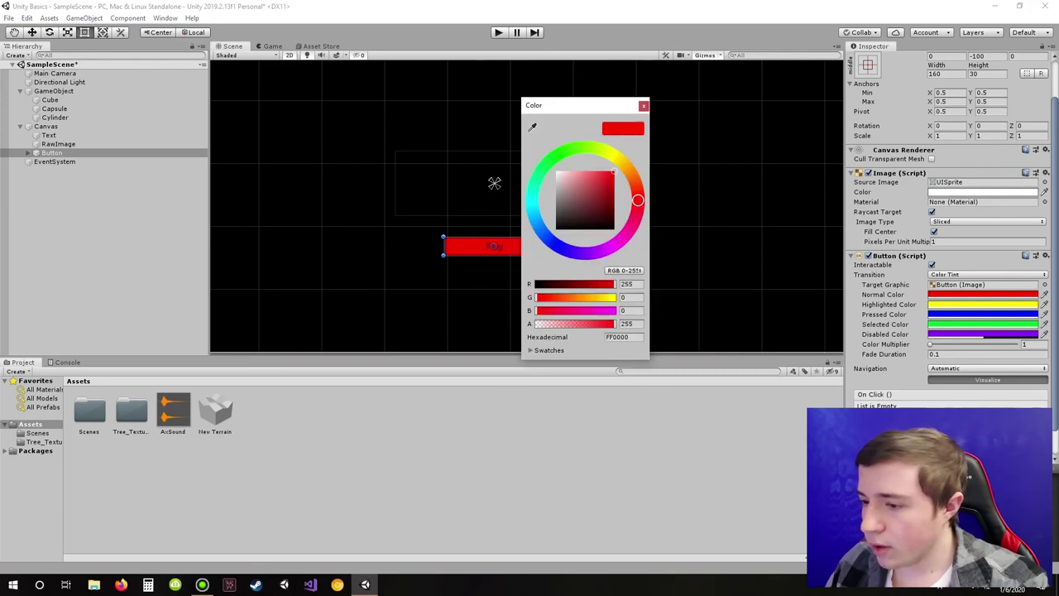
mouse_move(614, 325)
left_mouse_down()
mouse_move(546, 325)
mouse_move(616, 324)
left_mouse_up()
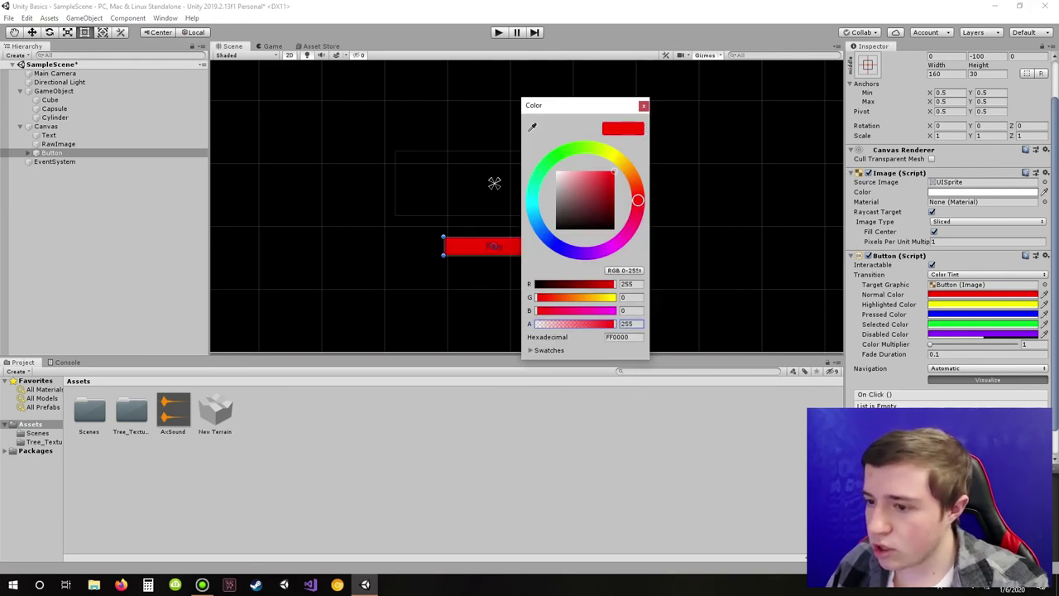
left_click(644, 106)
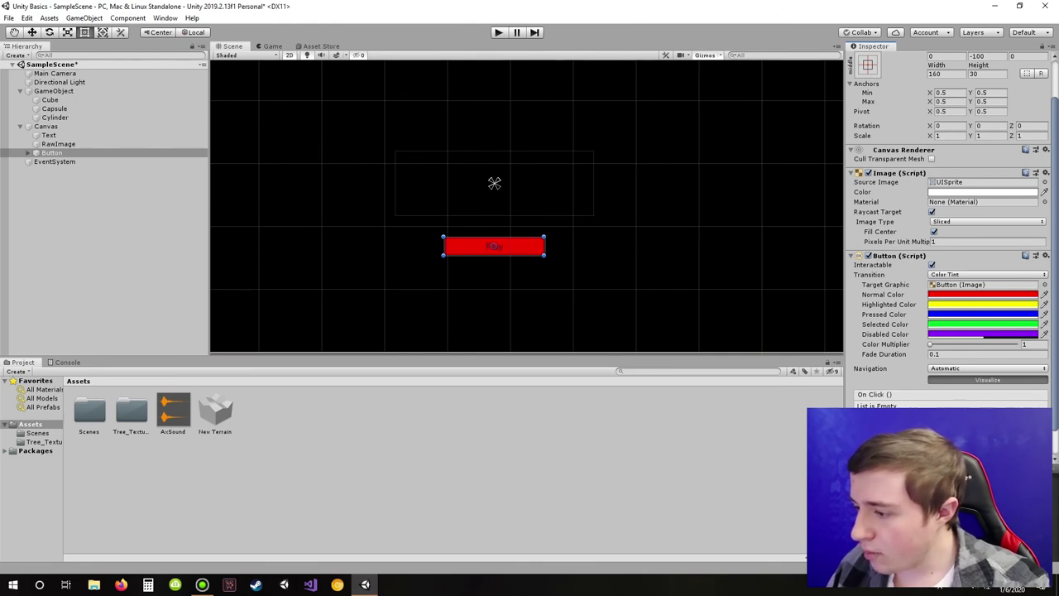
Step: Add an empty On Click event entry to the Button and remove it again
scroll(951, 249, "down", 2)
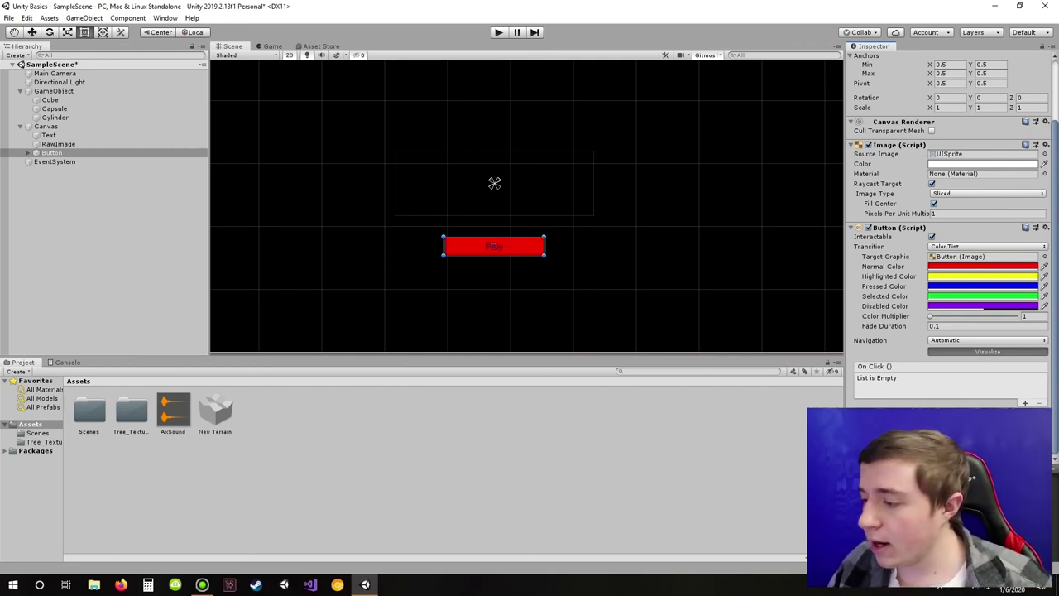
left_click(1025, 402)
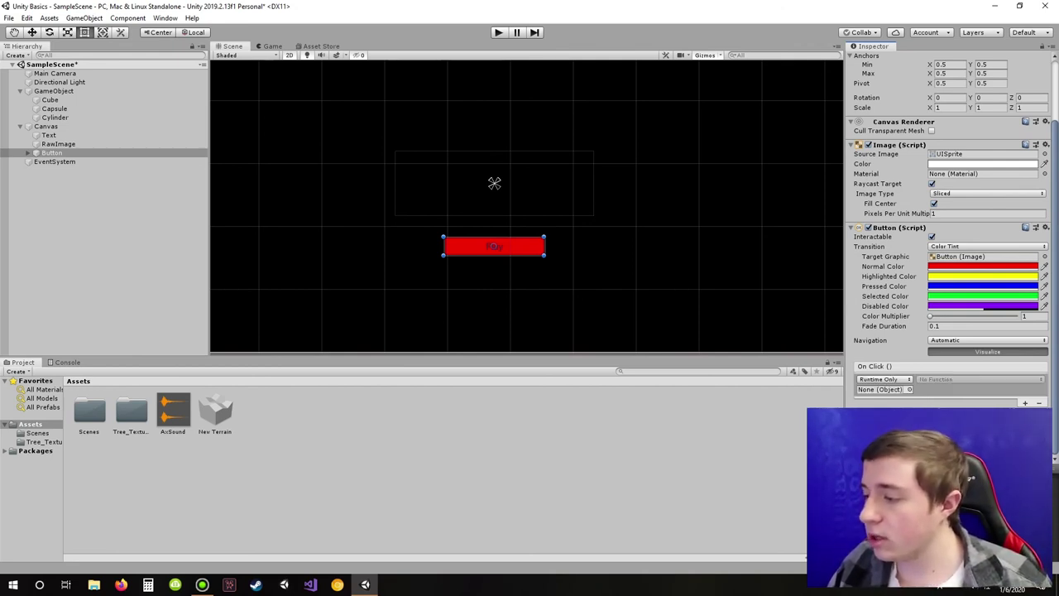
left_click(1039, 403)
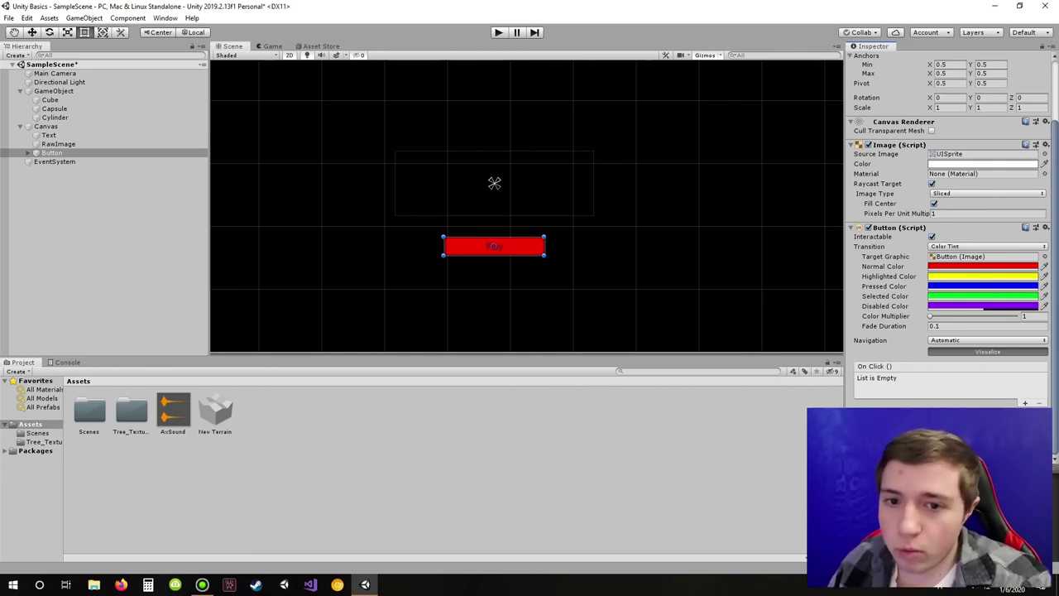
Step: Delete the Canvas together with its Text, RawImage and Button
key("Up")
key("Up")
key("Up")
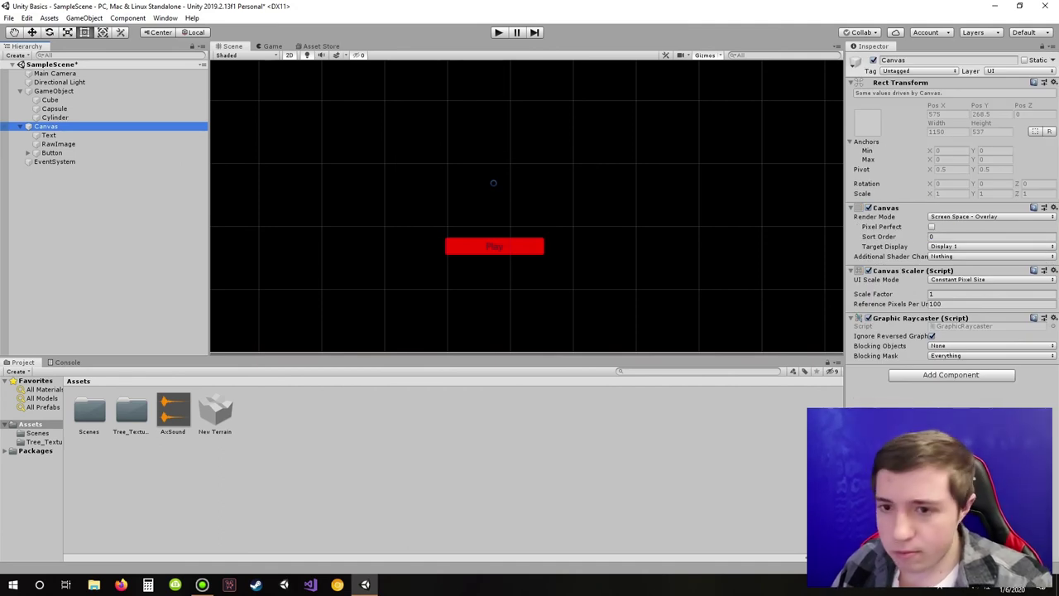
key("Delete")
Step: Add a new Camera to the scene, switch the Scene view from 2D to 3D and focus on the Camera
right_click(93, 152)
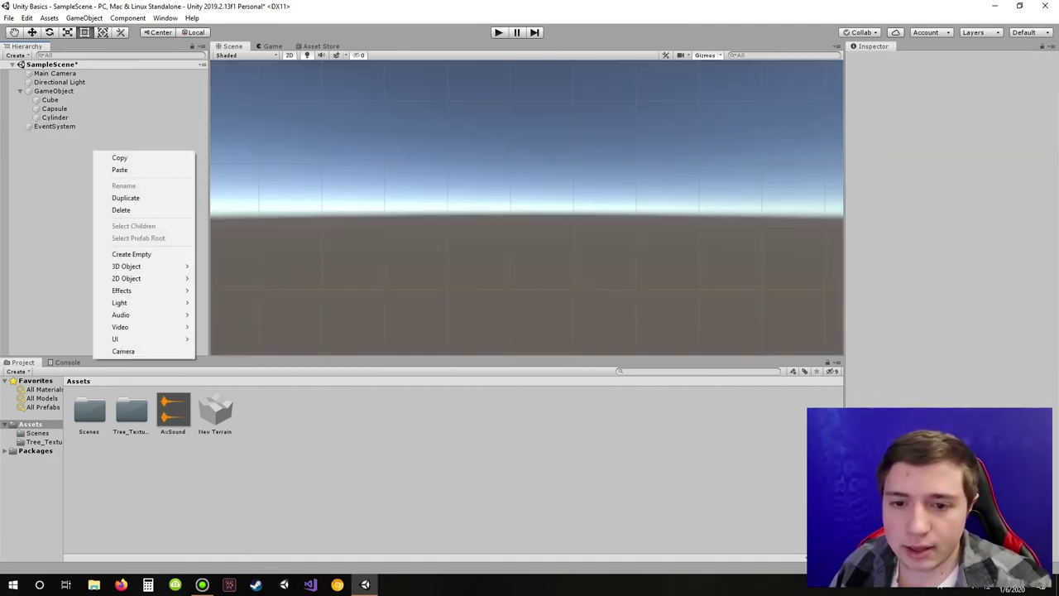
left_click(124, 351)
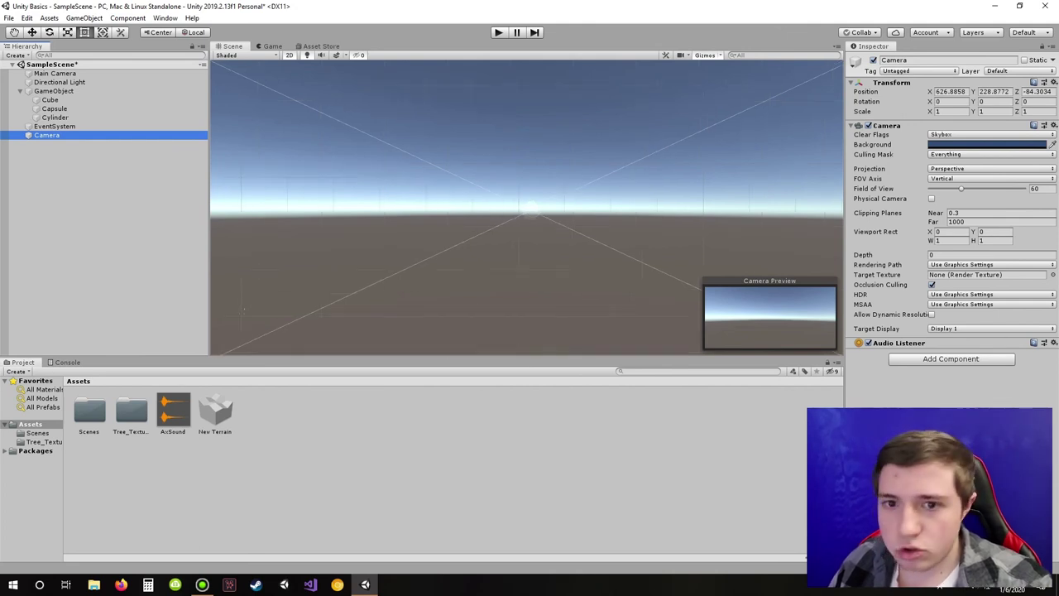
left_click(290, 55)
double_click(47, 135)
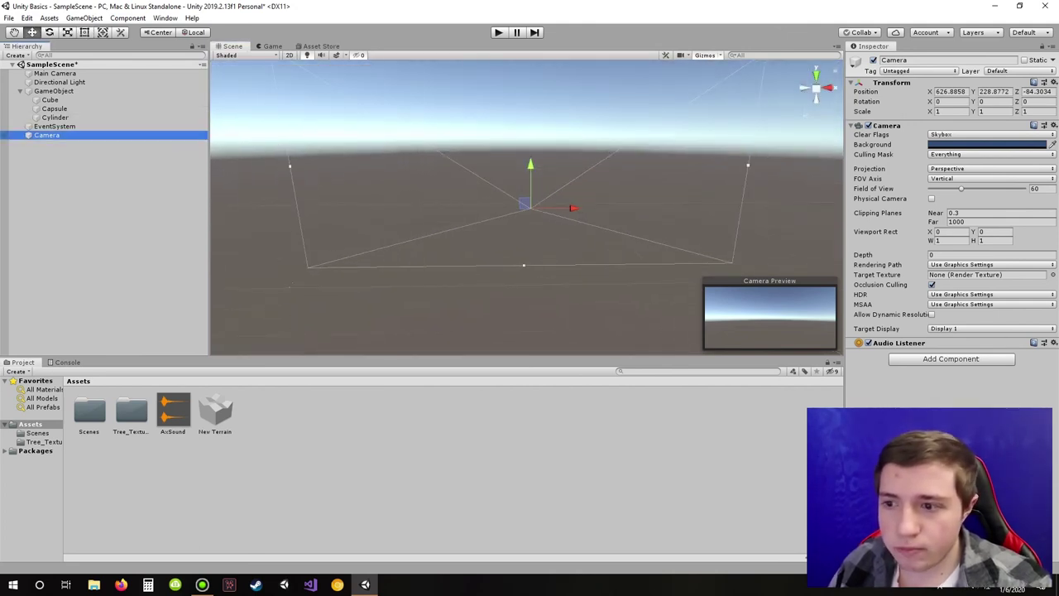
Step: Move the new Camera slightly along the X axis to 626.34, look at its view frustum, and delete it
left_click_drag(570, 208, 563, 208)
right_click_drag(564, 208, 633, 290)
scroll(633, 290, "down", 10)
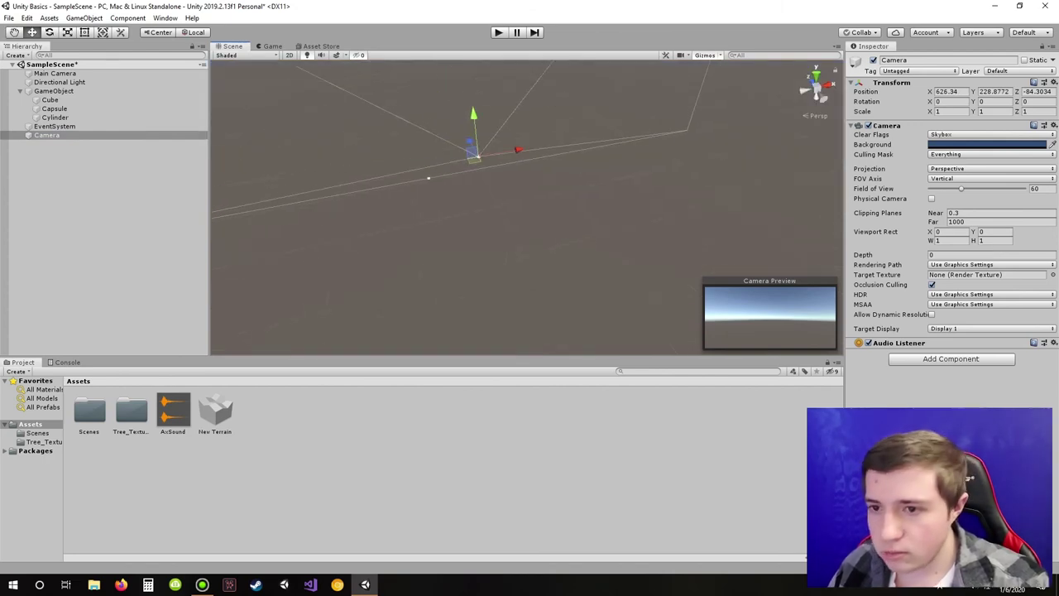
key("Delete")
Step: Select the Cylinder under GameObject and view it in the scene
left_click(55, 109)
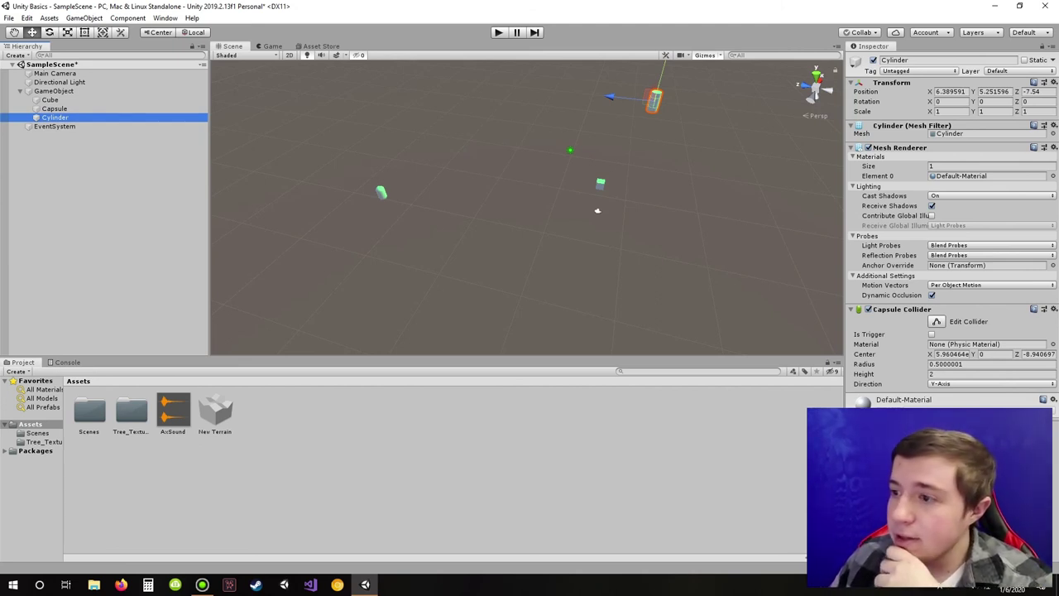
left_click(164, 17)
left_click(192, 18)
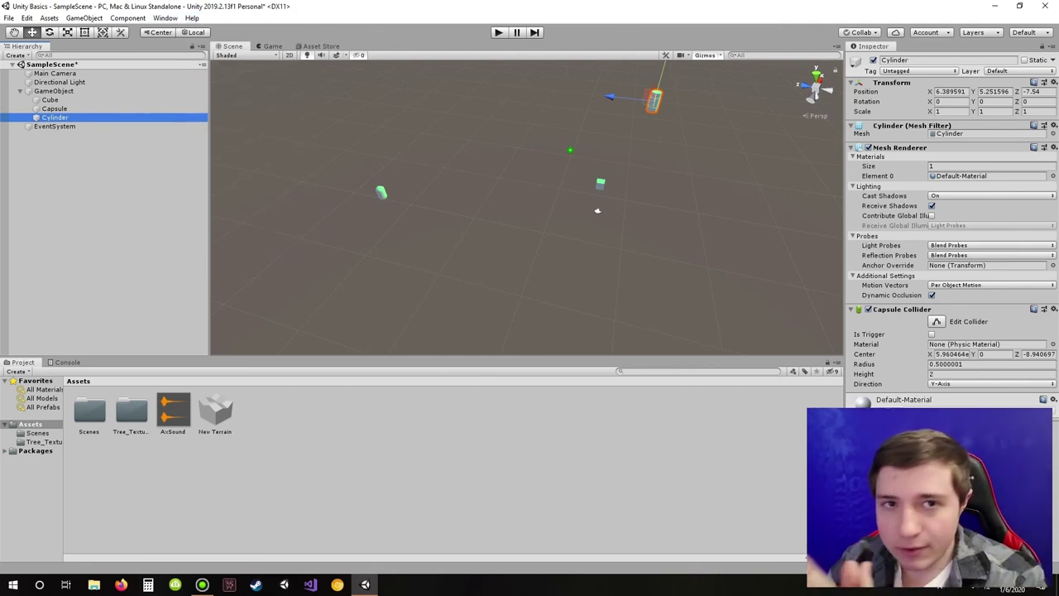